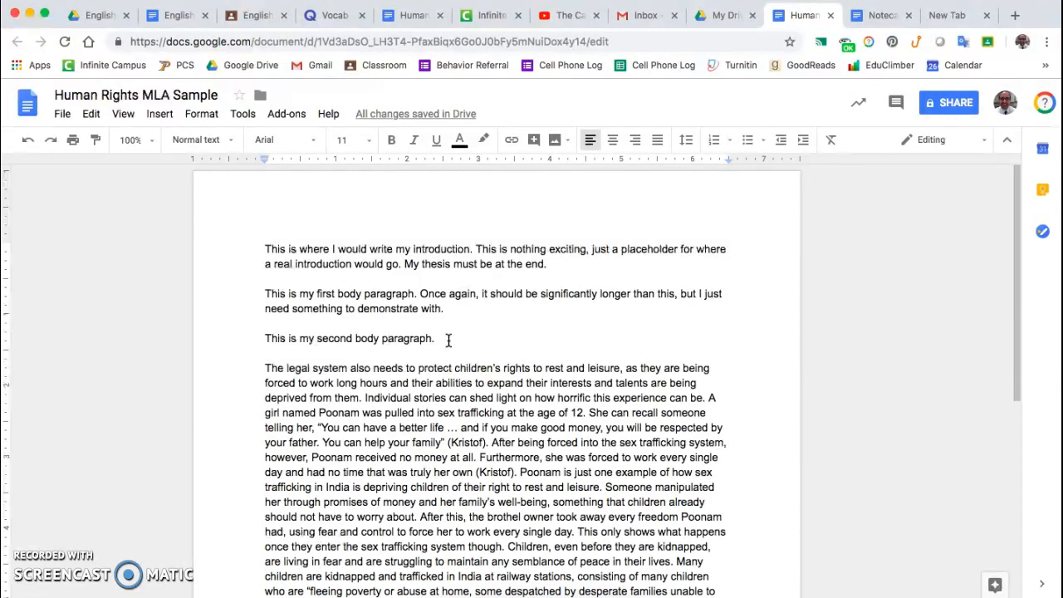
Tab-indent the introduction and first body paragraph, deleting the blank line between them.
click(459, 249)
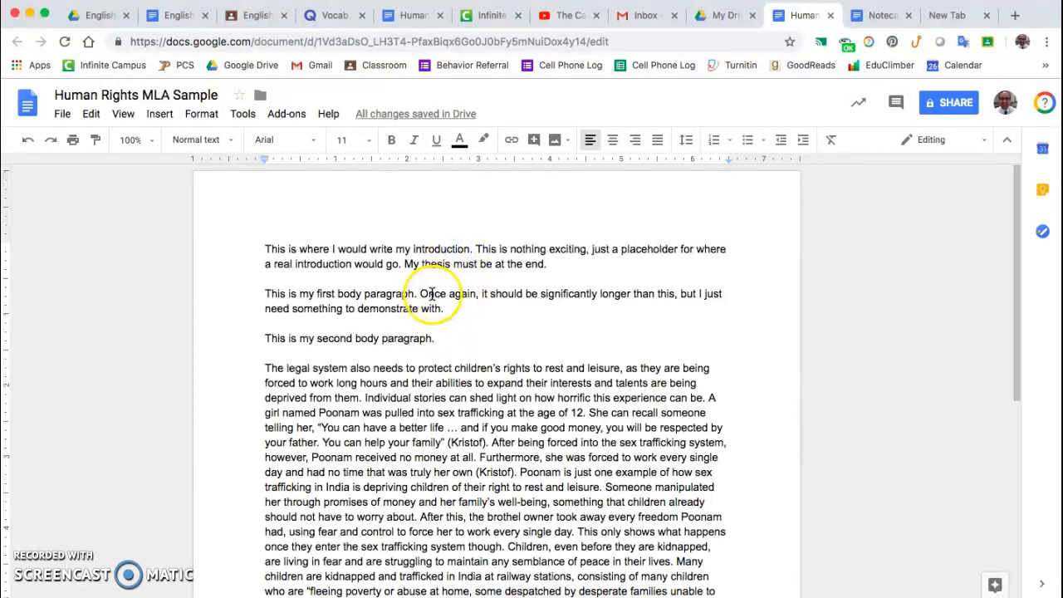
click(426, 339)
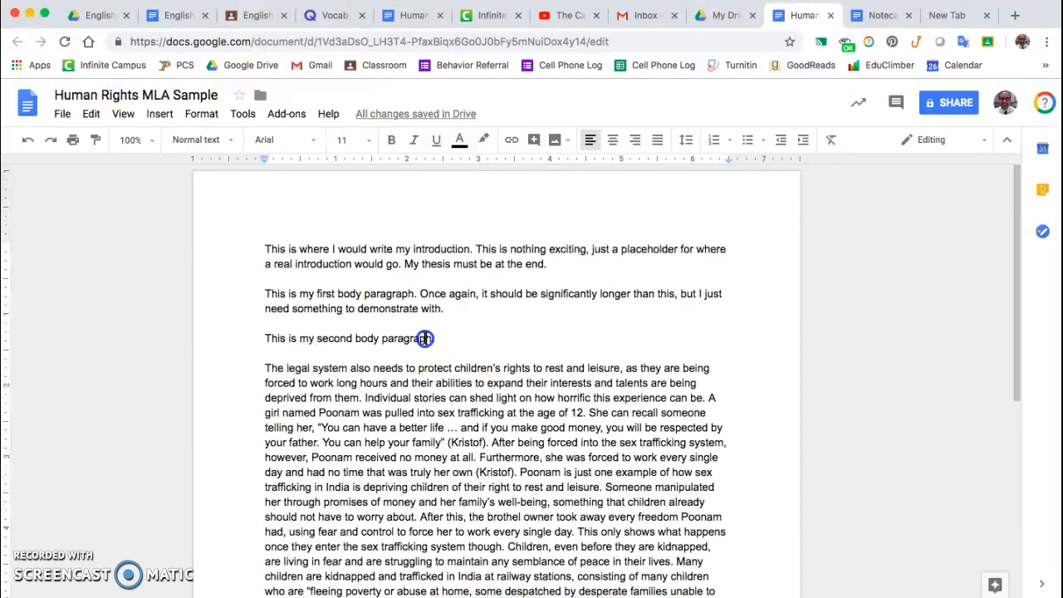
scroll(389, 367, down, 5)
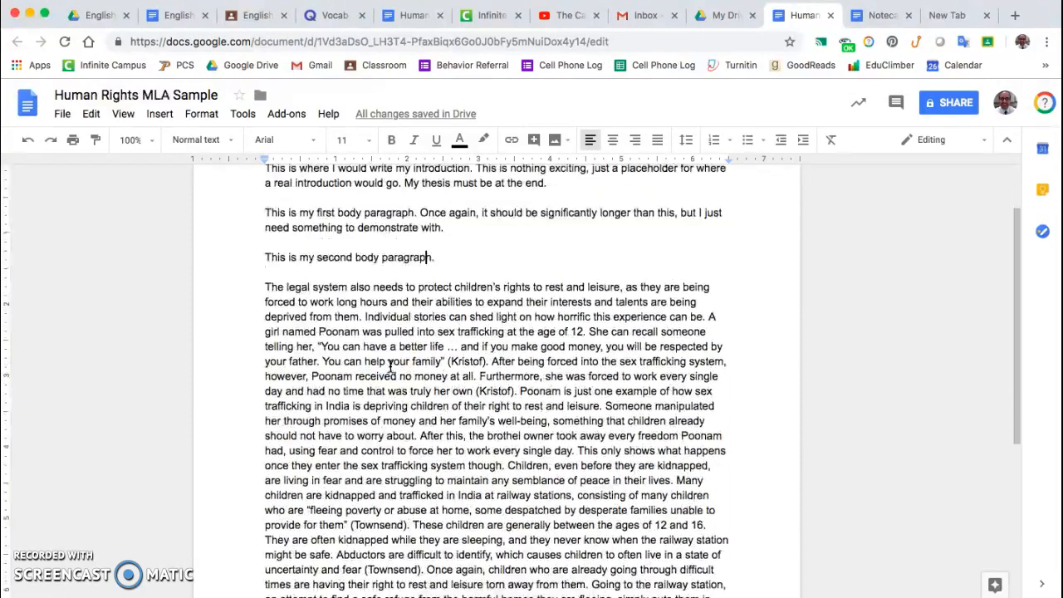
scroll(389, 366, up, 1)
scroll(390, 367, down, 3)
click(363, 463)
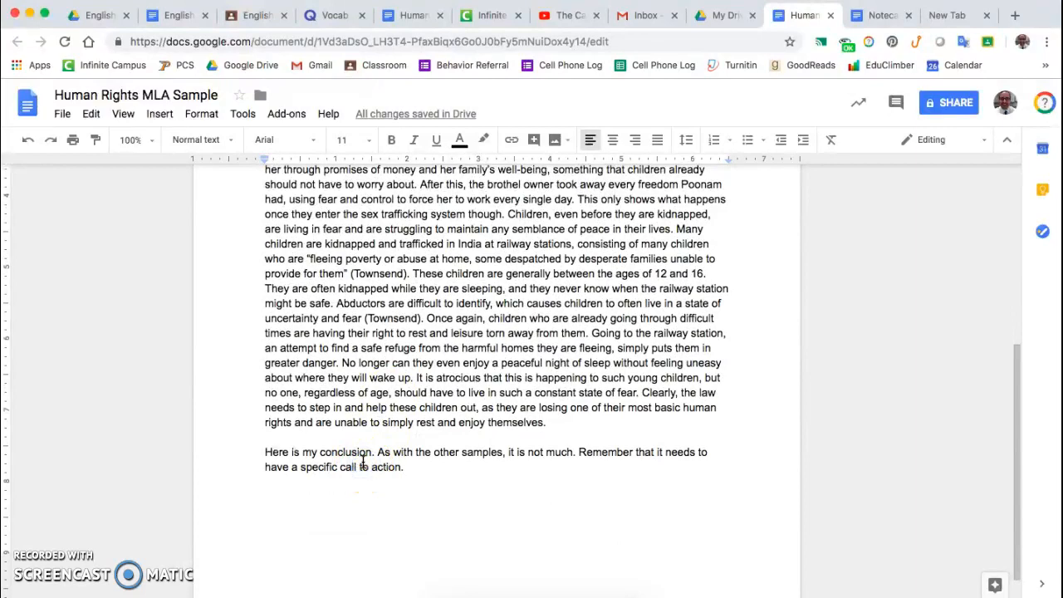
scroll(363, 463, up, 7)
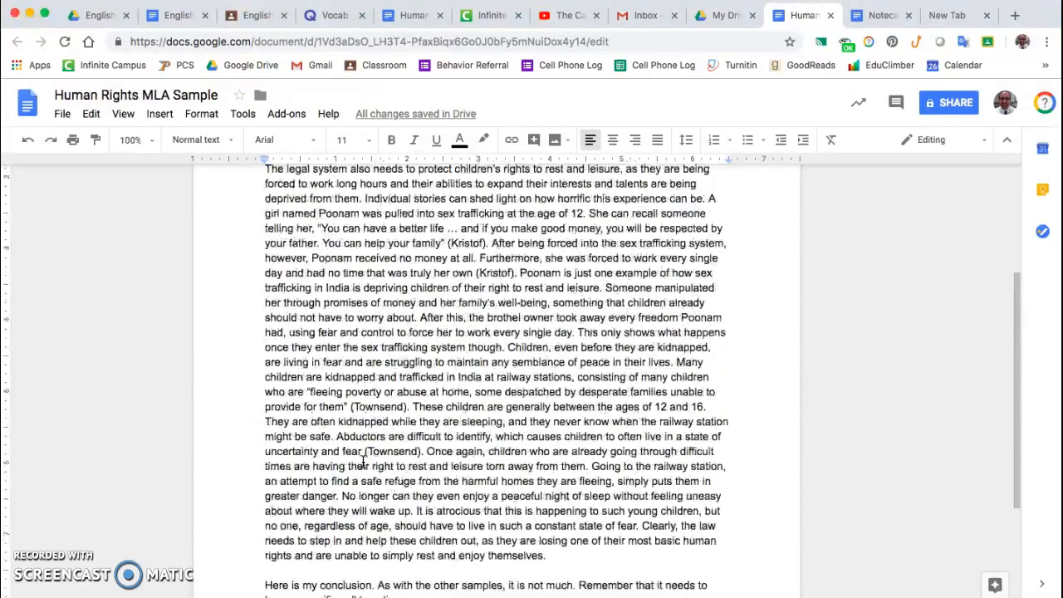
click(357, 253)
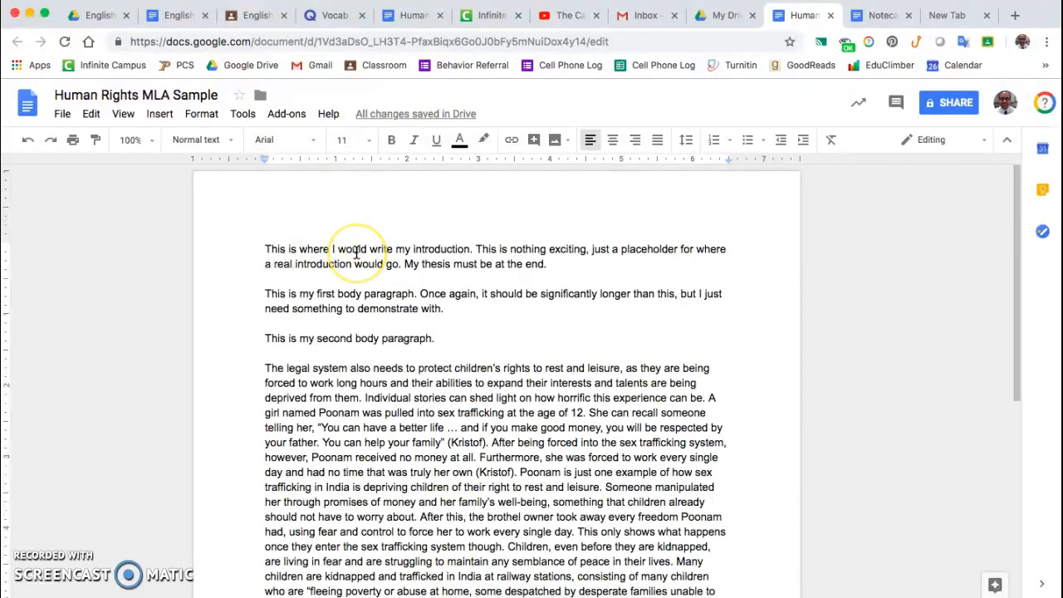
click(269, 251)
click(254, 253)
click(335, 264)
click(339, 296)
click(339, 385)
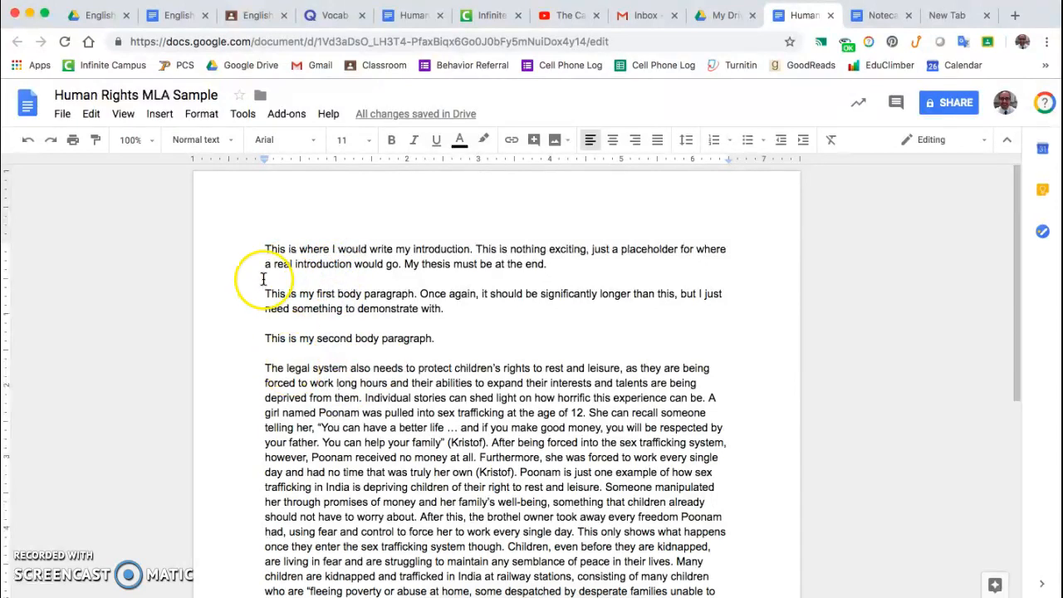
click(255, 250)
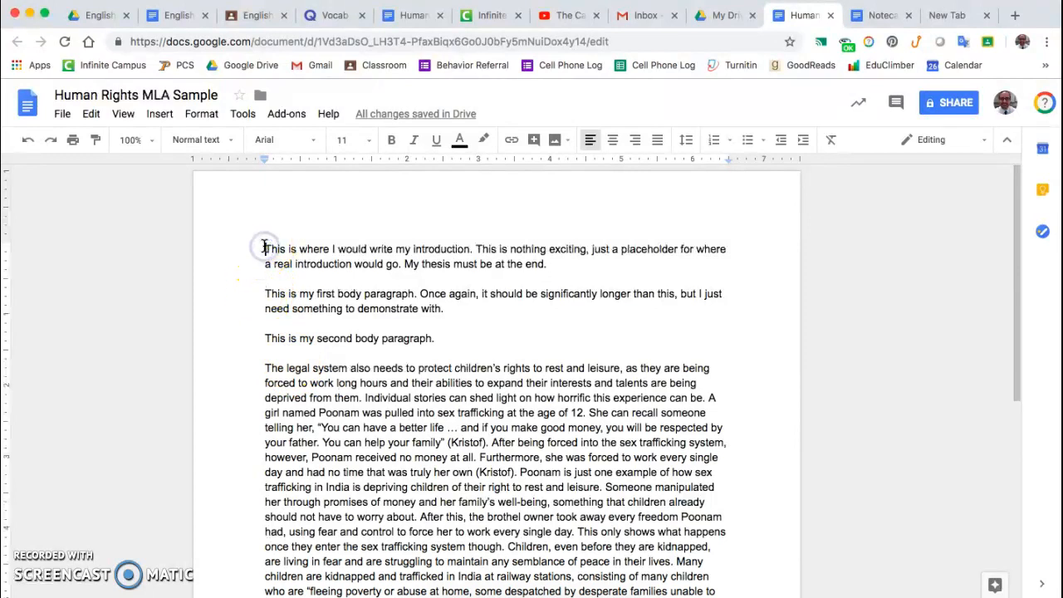
key(Tab)
key(Down)
key(Down)
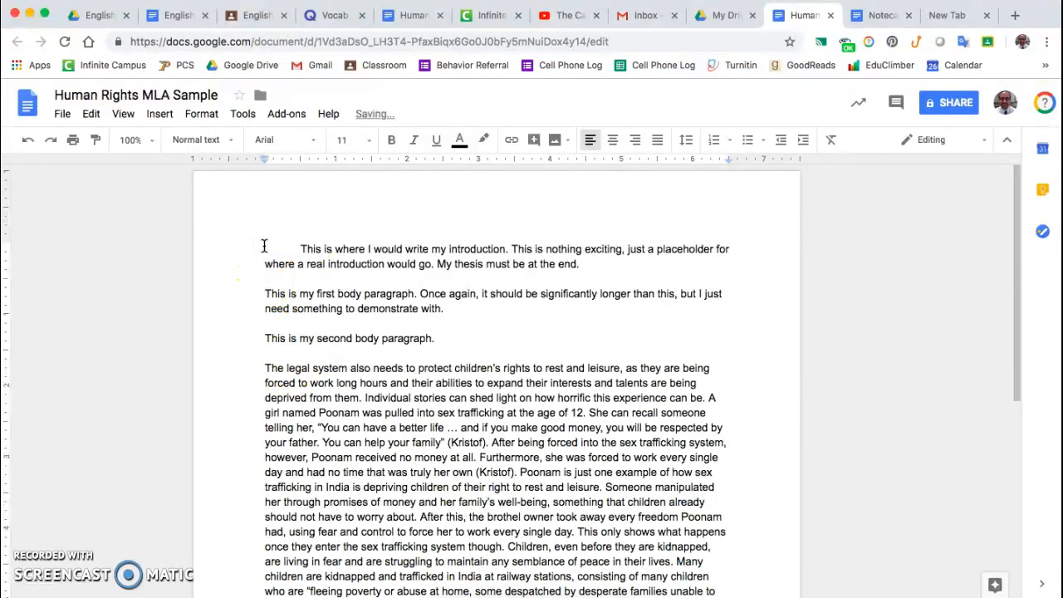
key(BackSpace)
key(Tab)
Remove blank lines above the second body, legal system and conclusion paragraphs and indent each.
key(Down)
key(Down)
key(Down)
key(BackSpace)
key(Tab)
key(Down)
key(Down)
key(BackSpace)
key(Tab)
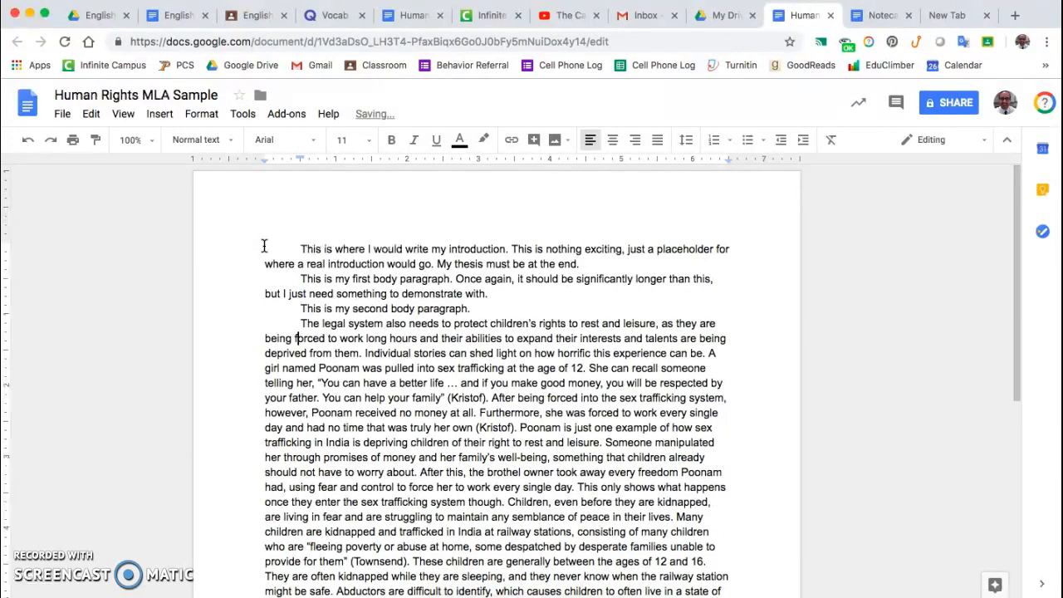
click(424, 339)
scroll(424, 340, down, 5)
click(405, 342)
click(263, 364)
key(BackSpace)
key(Tab)
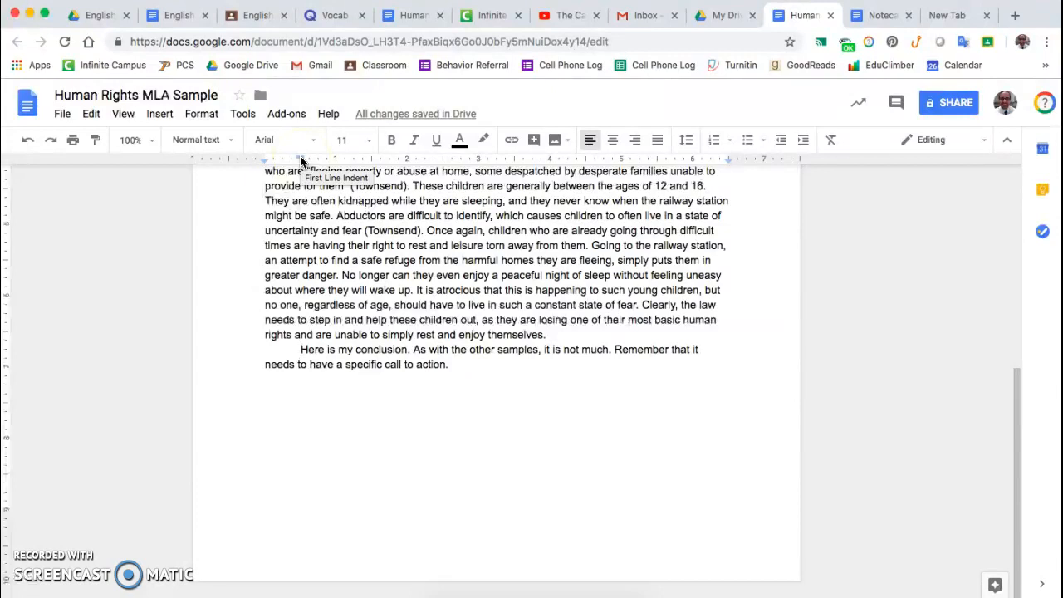
With the whole essay selected, set the ruler's first-line indent to half an inch.
scroll(419, 355, up, 1)
scroll(418, 355, up, 10)
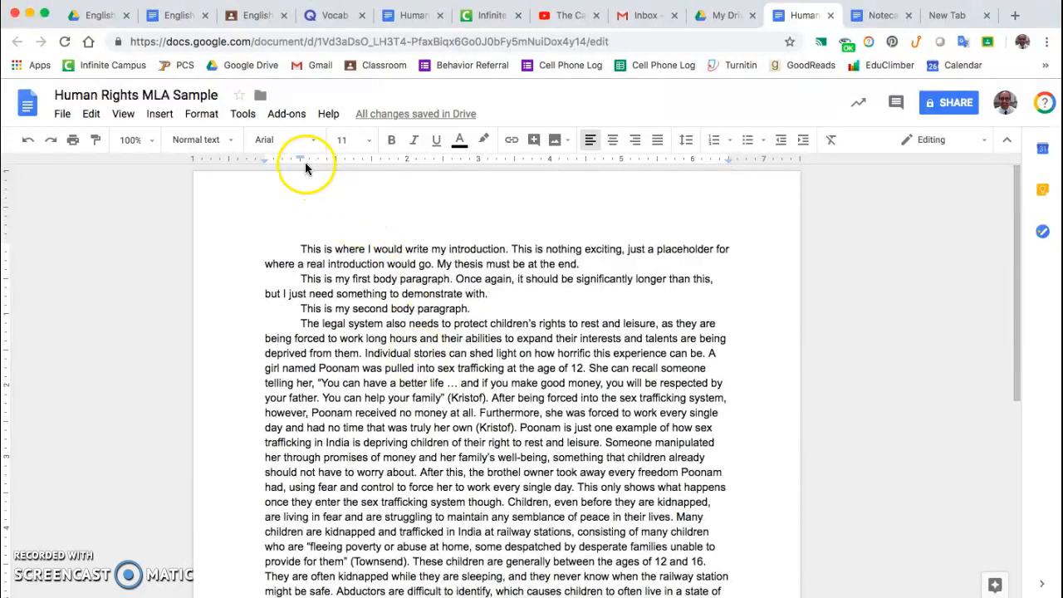
mouse_move(300, 158)
mouse_down()
mouse_move(346, 158)
mouse_move(336, 161)
mouse_up()
key(super+a)
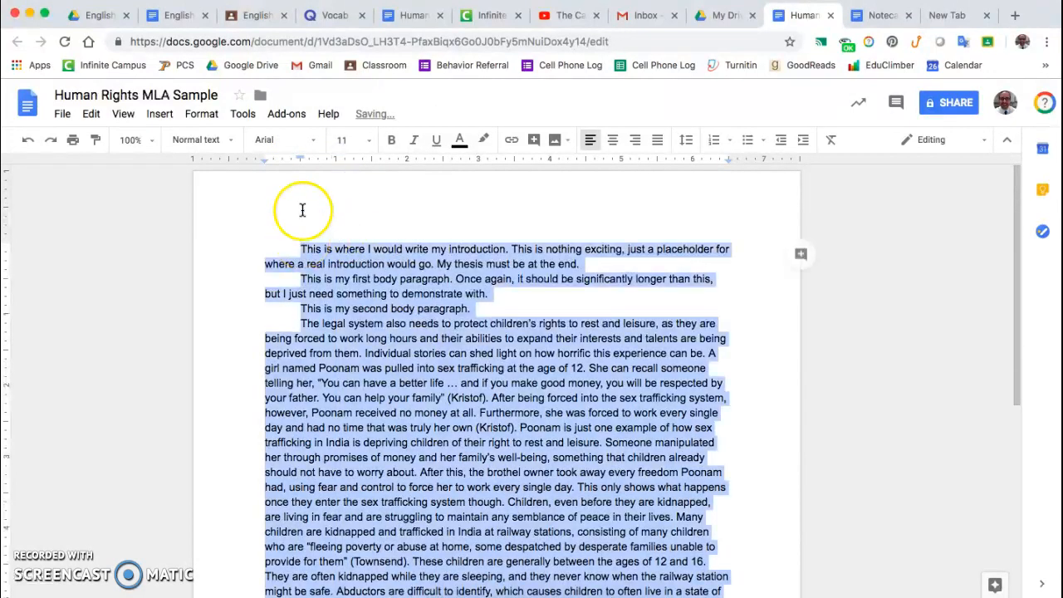
drag(301, 156, 335, 159)
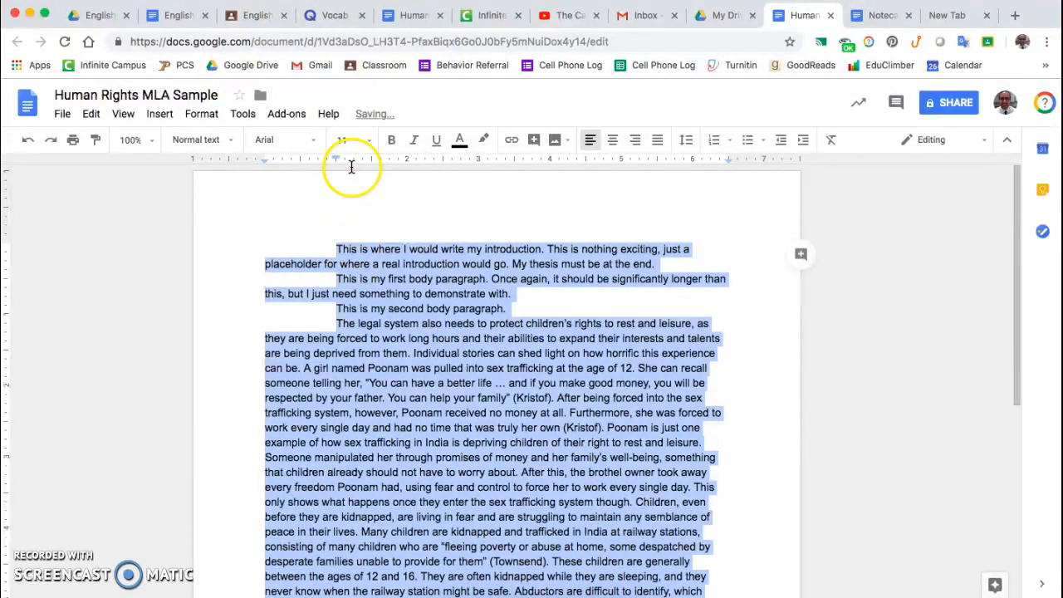
click(306, 158)
drag(334, 159, 300, 153)
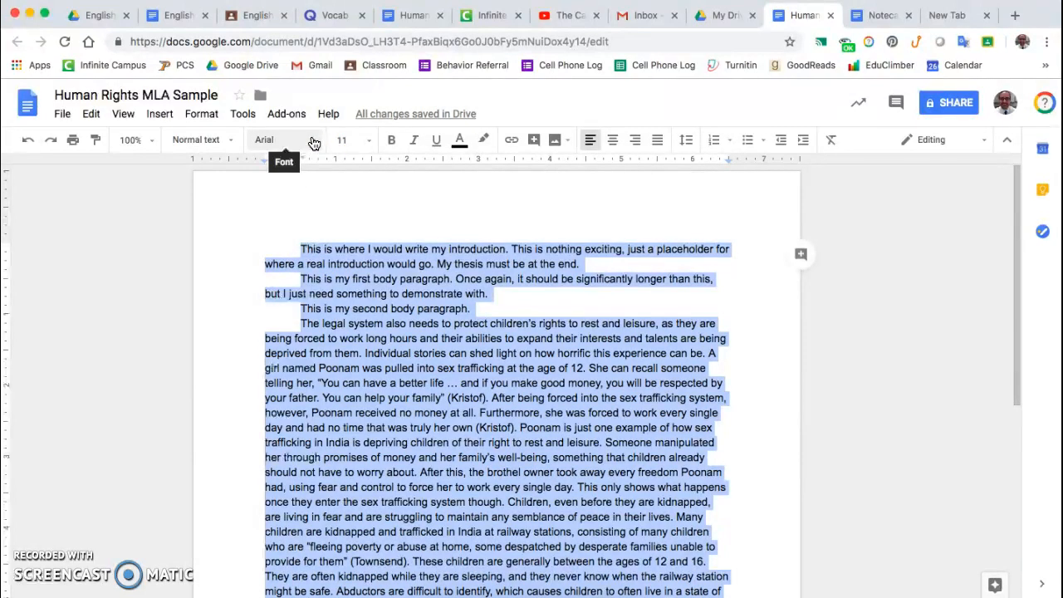
Select the entire essay with Edit > Select all.
click(93, 115)
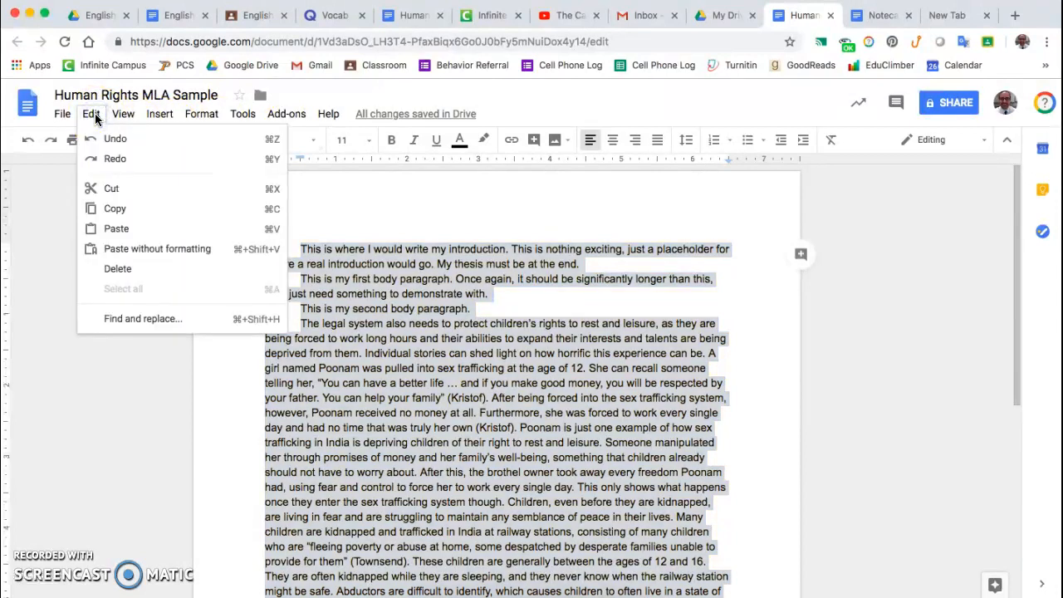
click(60, 114)
click(123, 112)
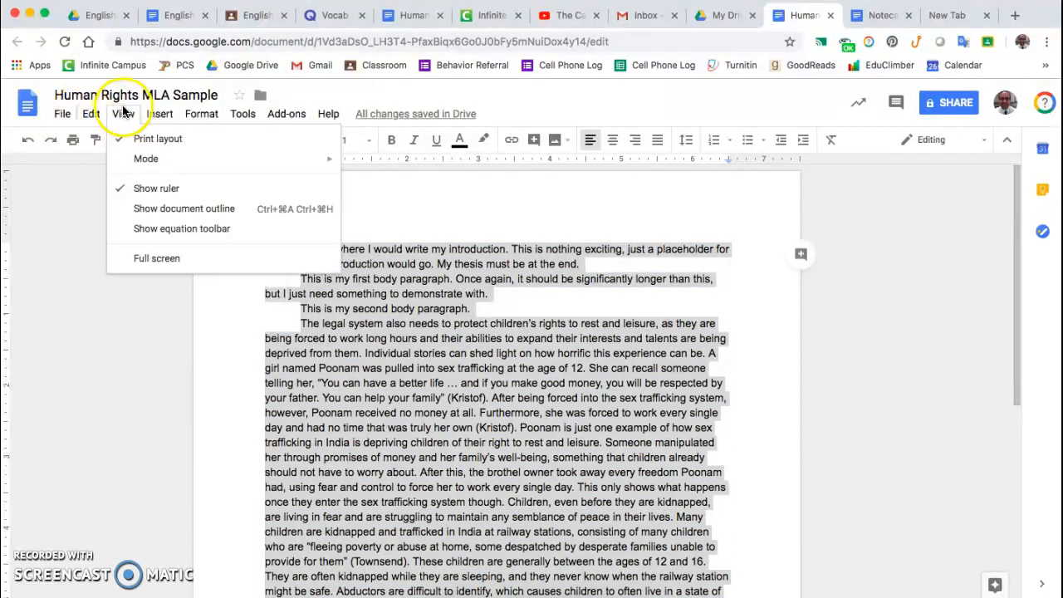
click(95, 116)
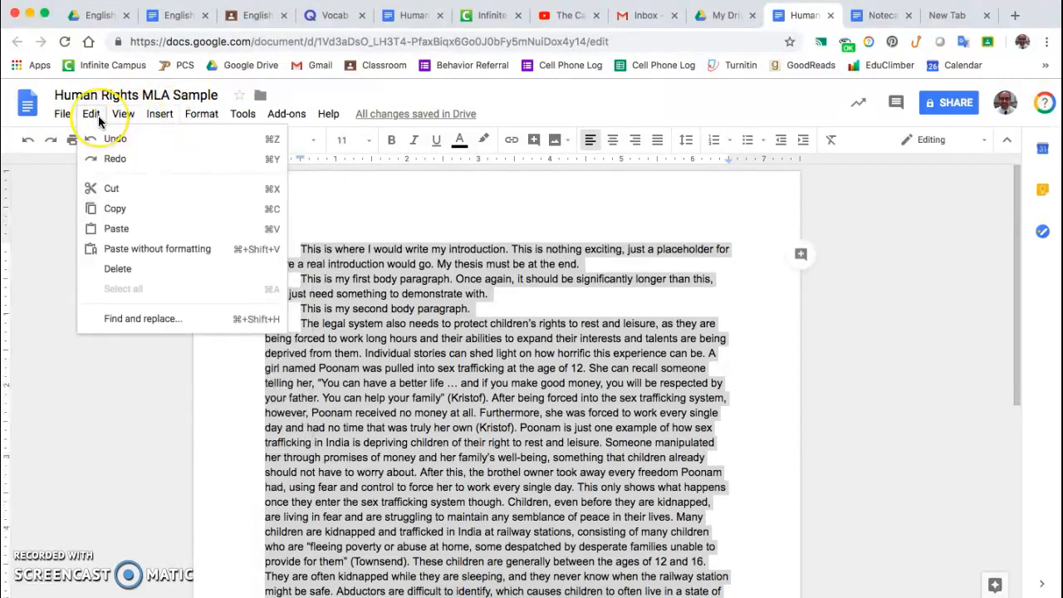
click(139, 295)
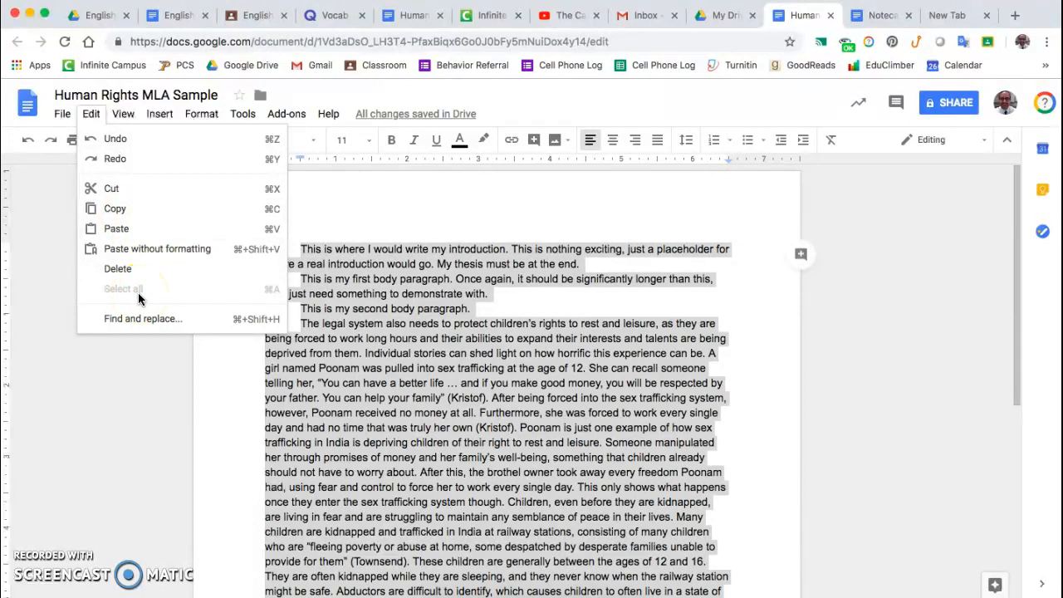
click(366, 443)
click(93, 113)
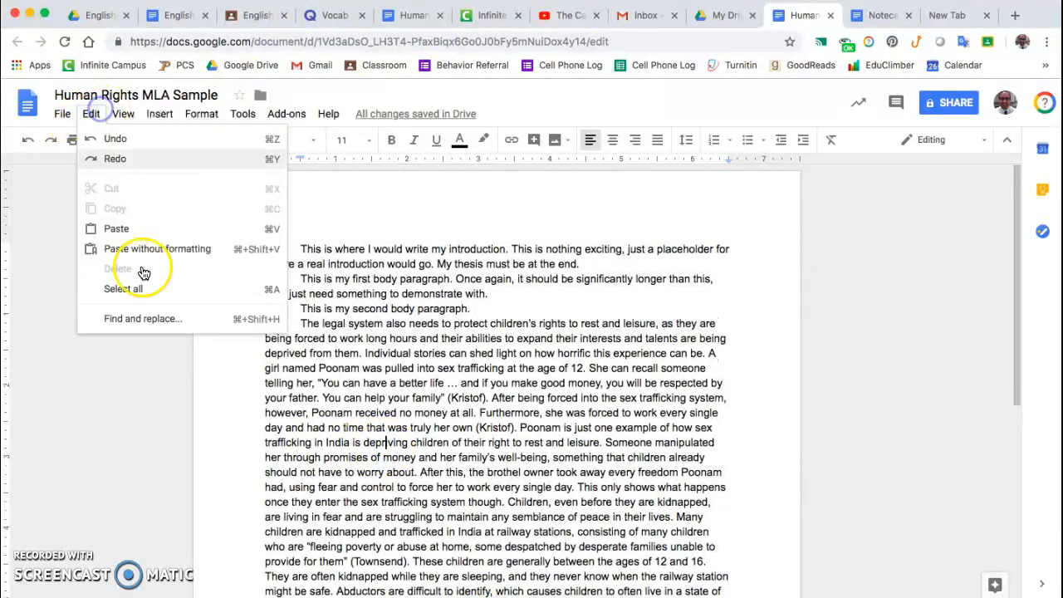
click(123, 288)
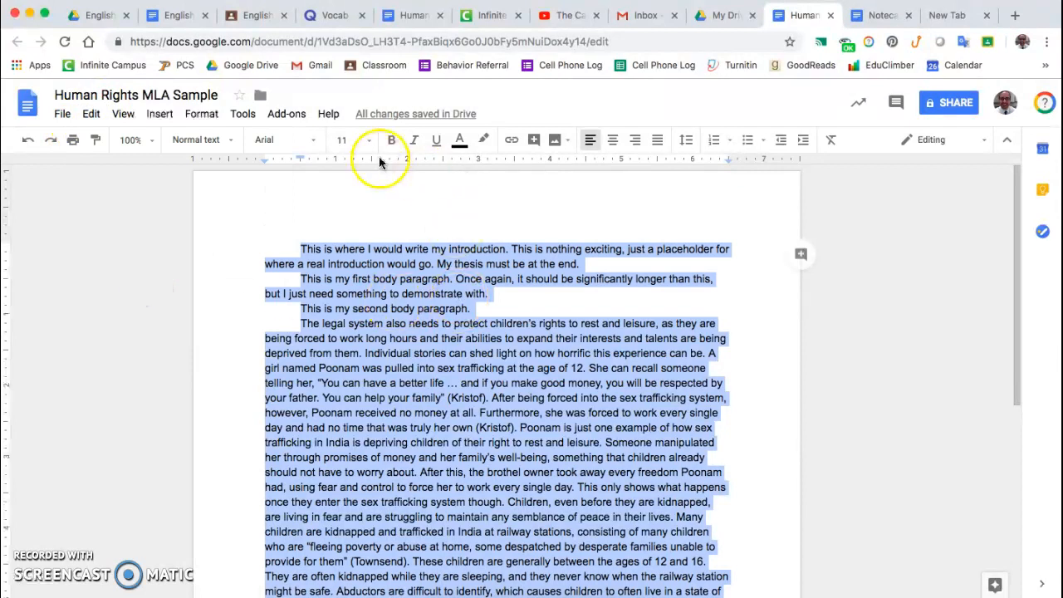
Set the essay to Times New Roman, size 12, with double line spacing.
click(304, 139)
click(330, 201)
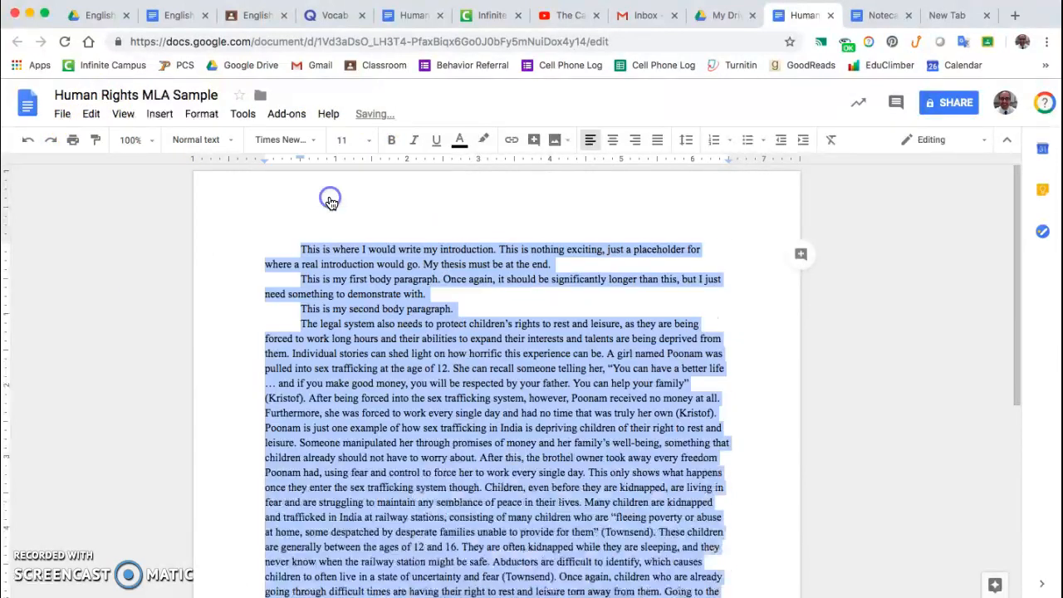
click(369, 140)
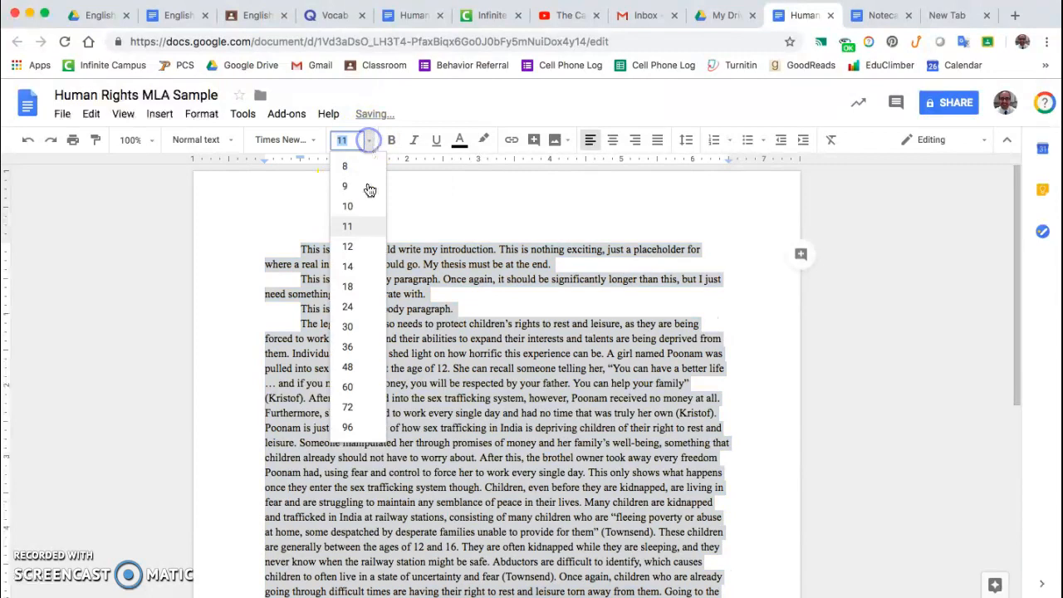
click(347, 246)
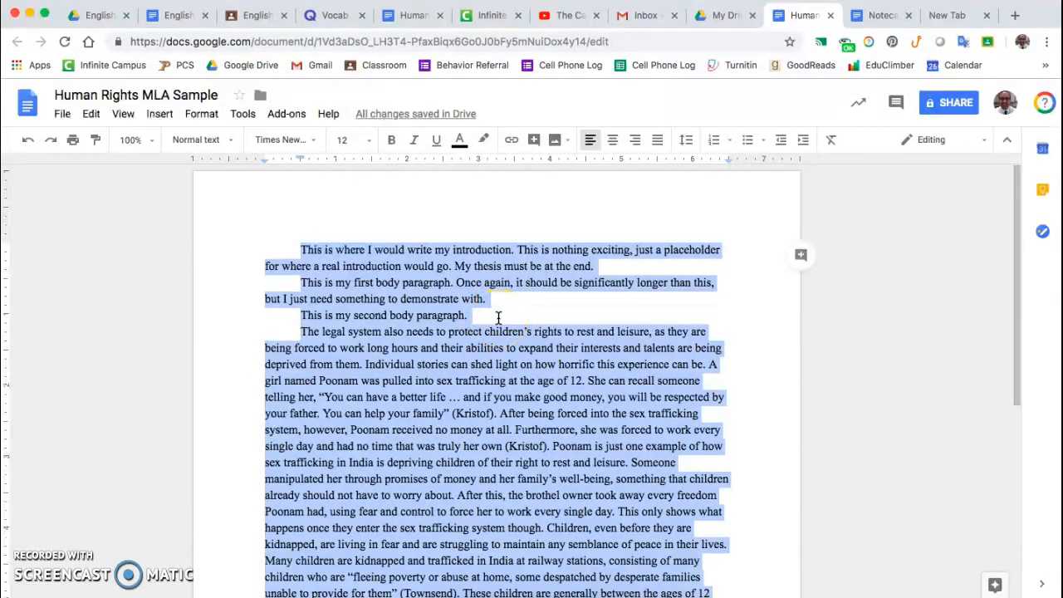
click(686, 141)
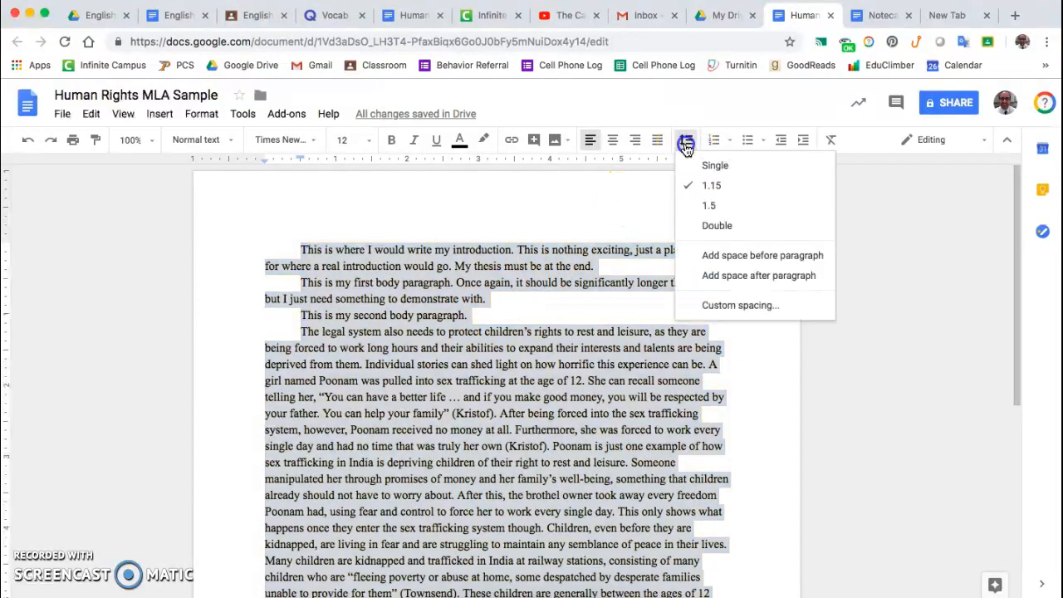
click(702, 227)
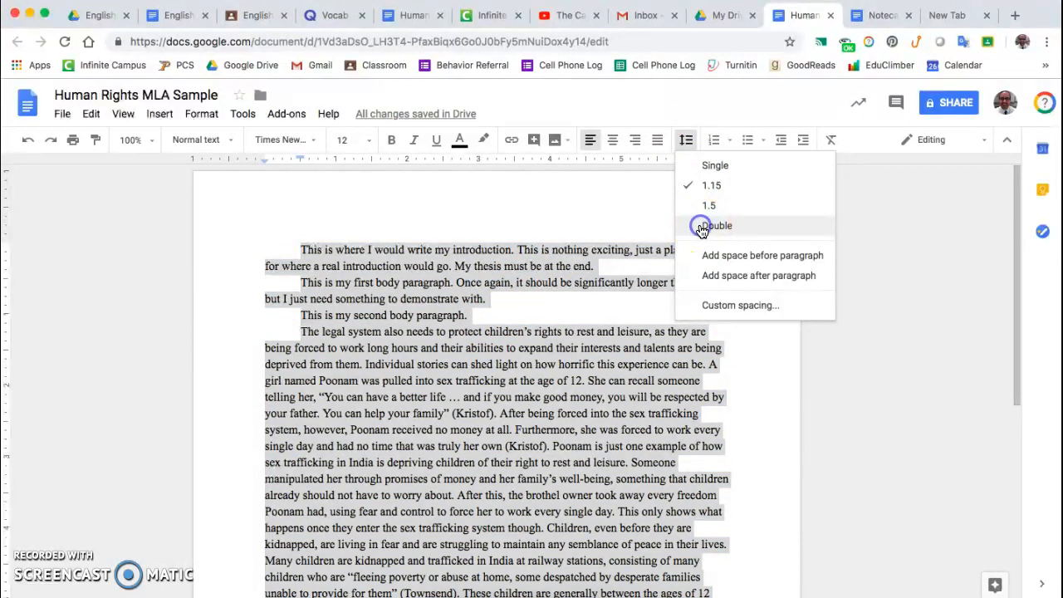
click(559, 339)
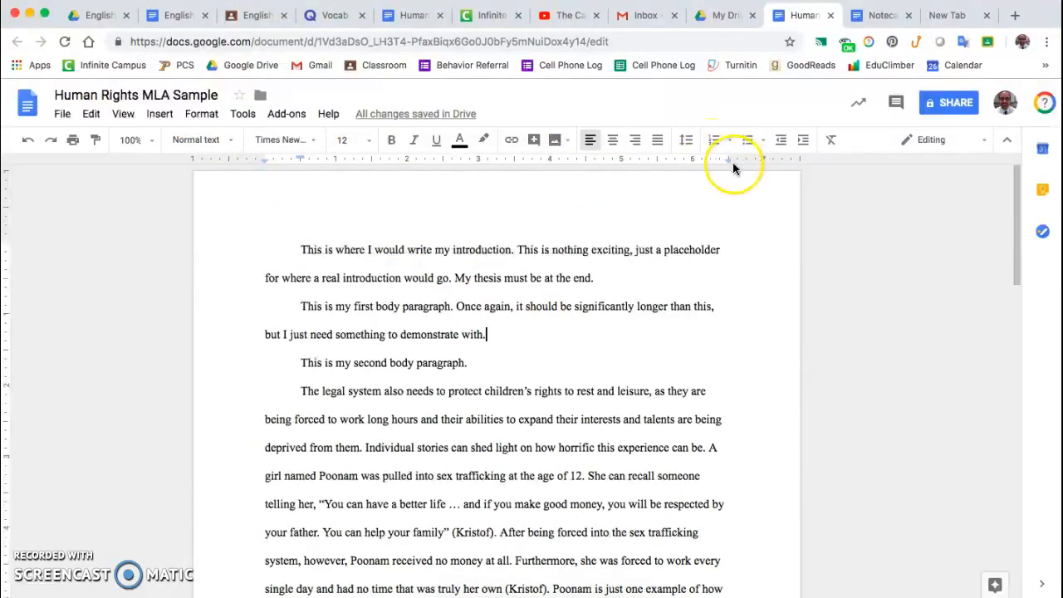
Insert an unindented blank line above the introduction.
click(681, 252)
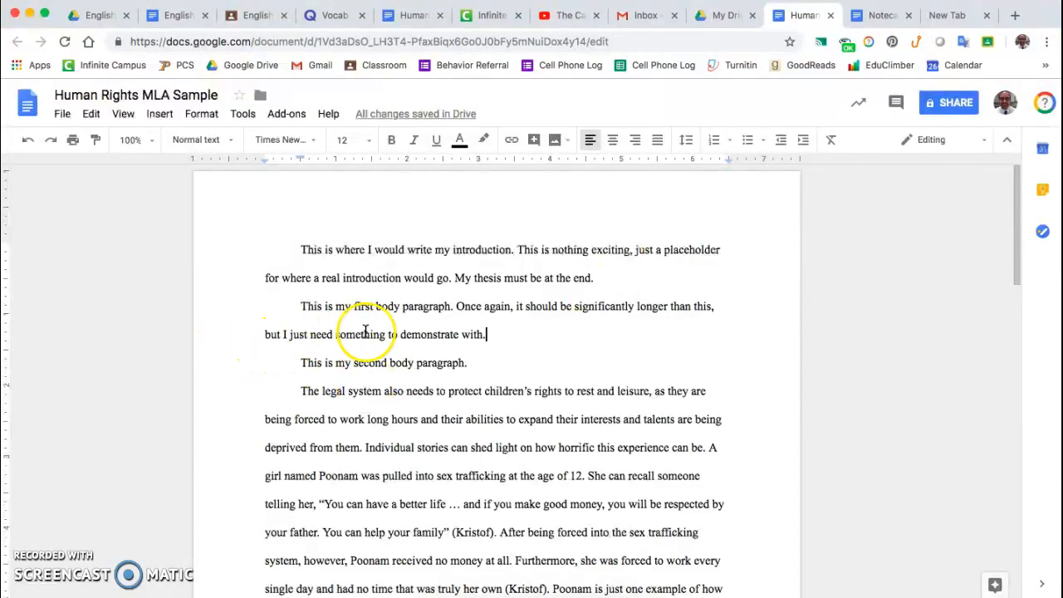
click(276, 249)
key(Return)
key(Up)
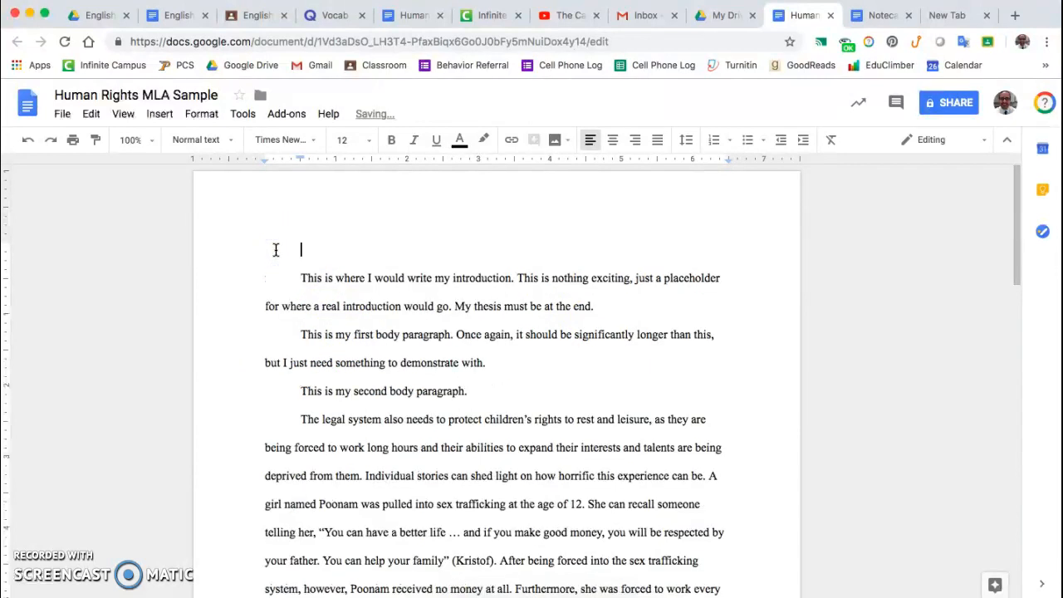
key(BackSpace)
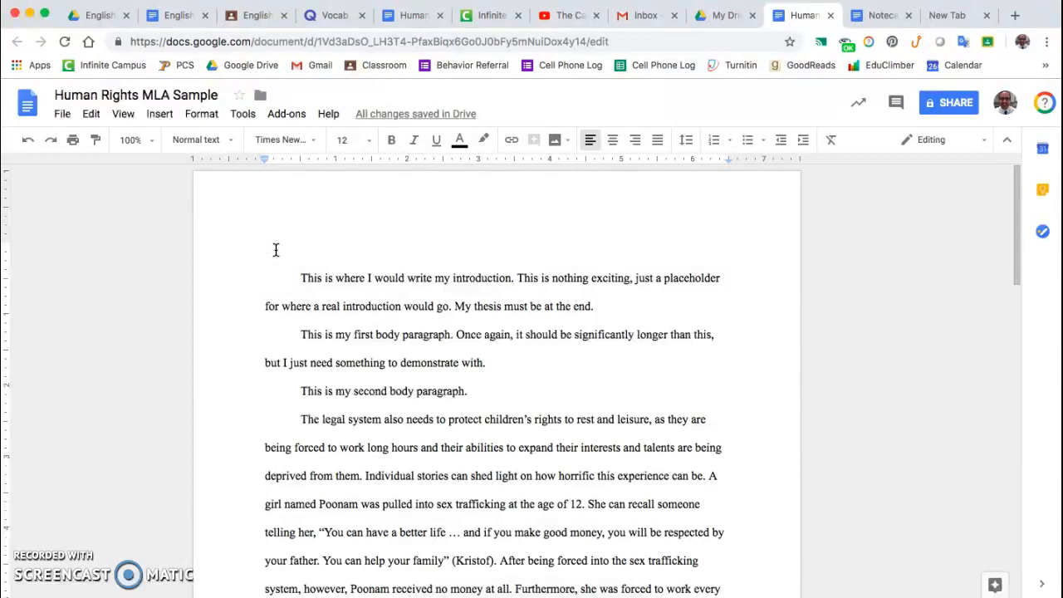
Type the student's name, teacher's name, English 2 and 14 December 2018 on separate lines, then centre a new line.
text(Jim James)
key(Return)
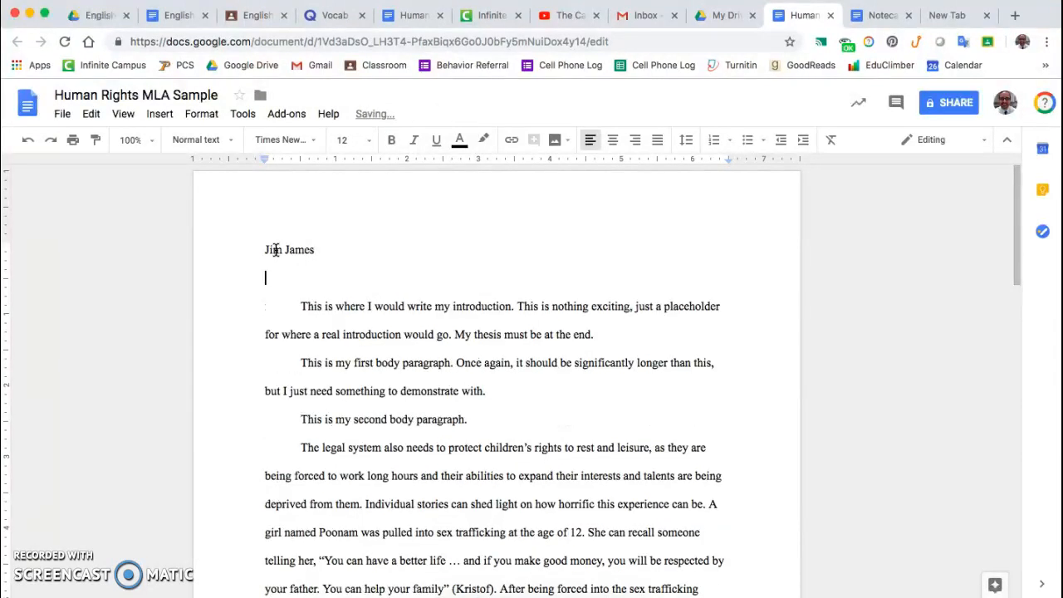
text(Mr. Seehafer)
key(Return)
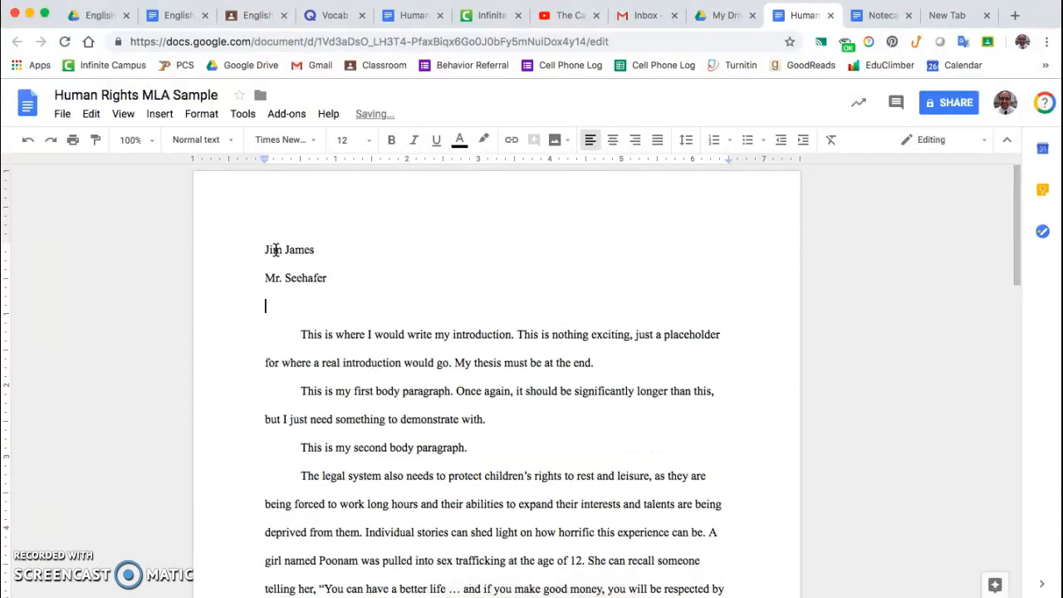
text(English 2)
key(Return)
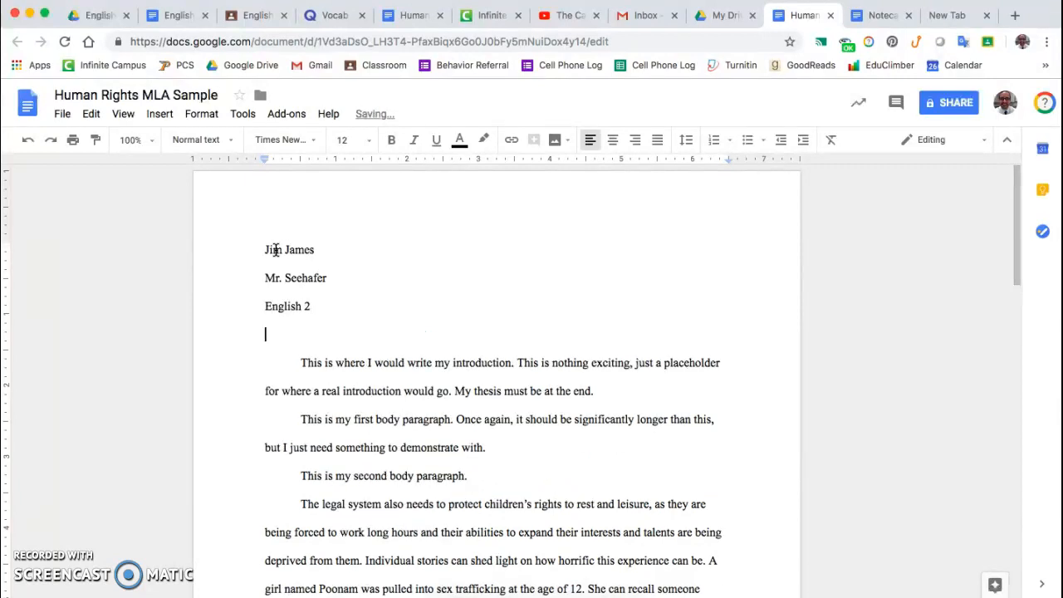
text(14 December)
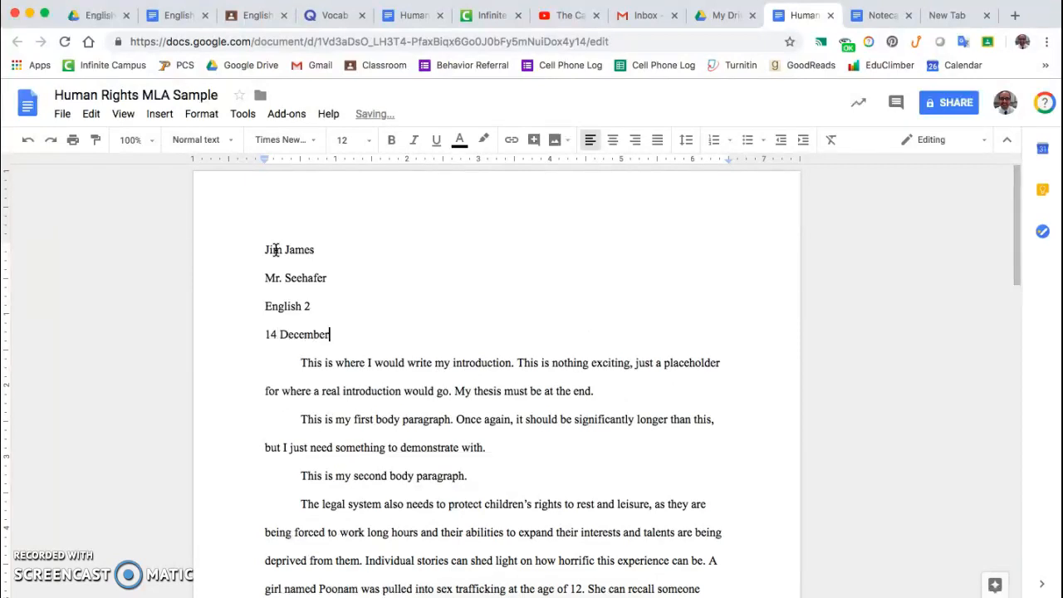
text( 2018)
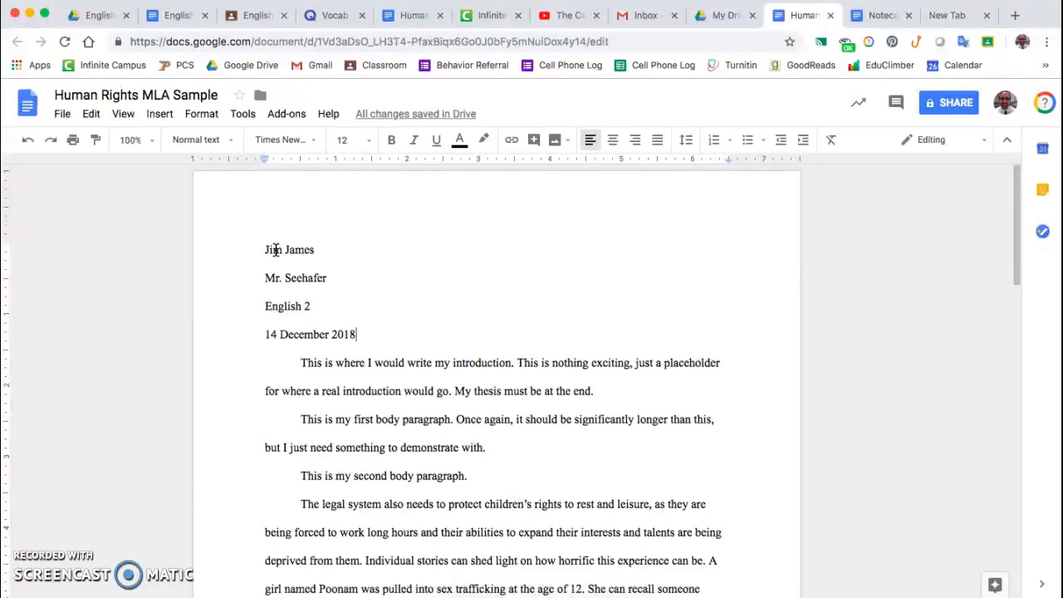
key(Return)
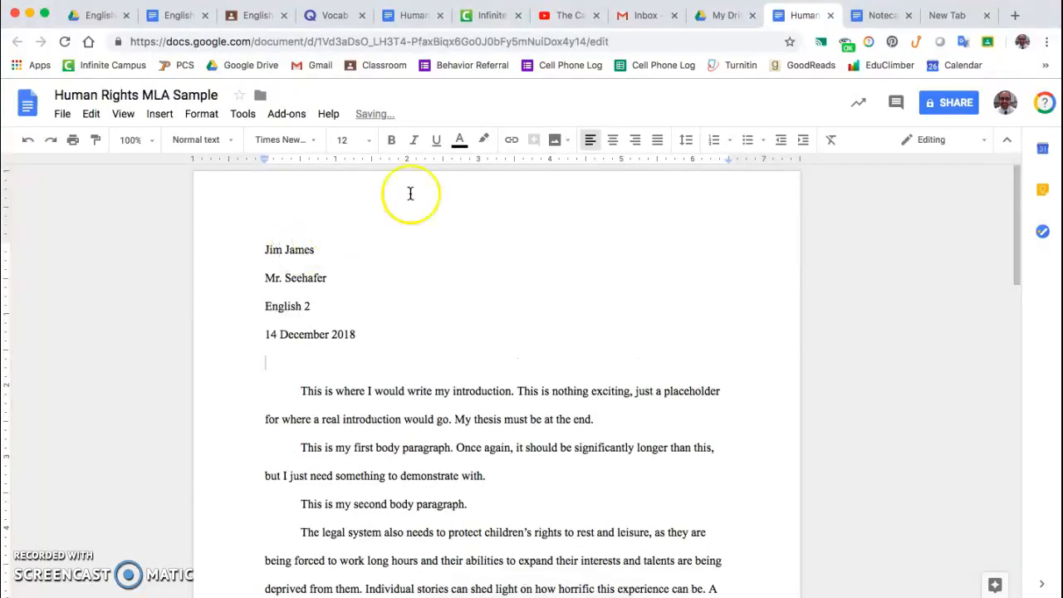
click(615, 140)
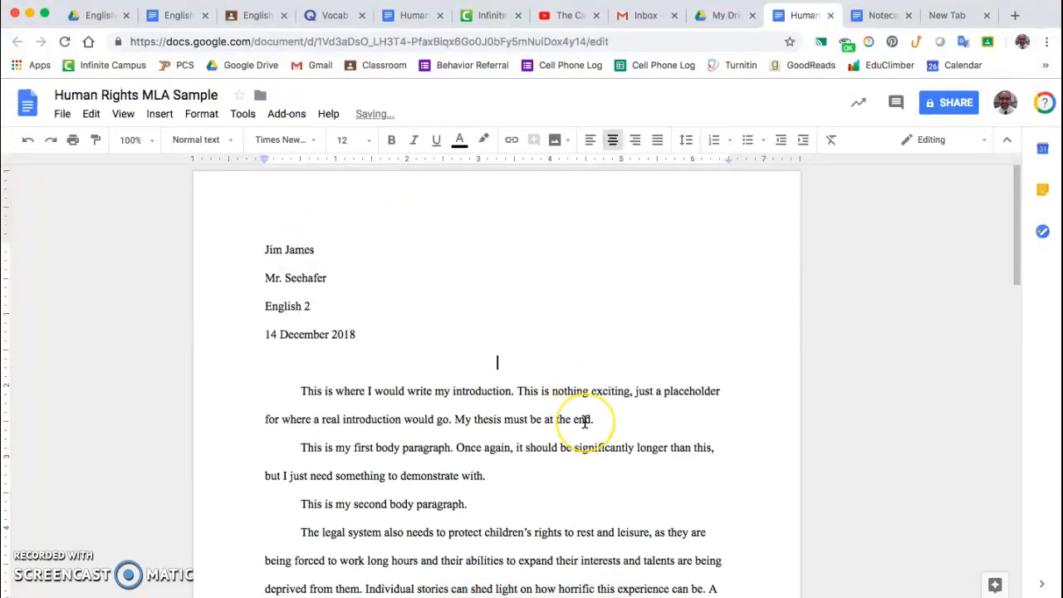
Type the centred title 'Sex Trafficking in India' below the date.
scroll(585, 422, down, 3)
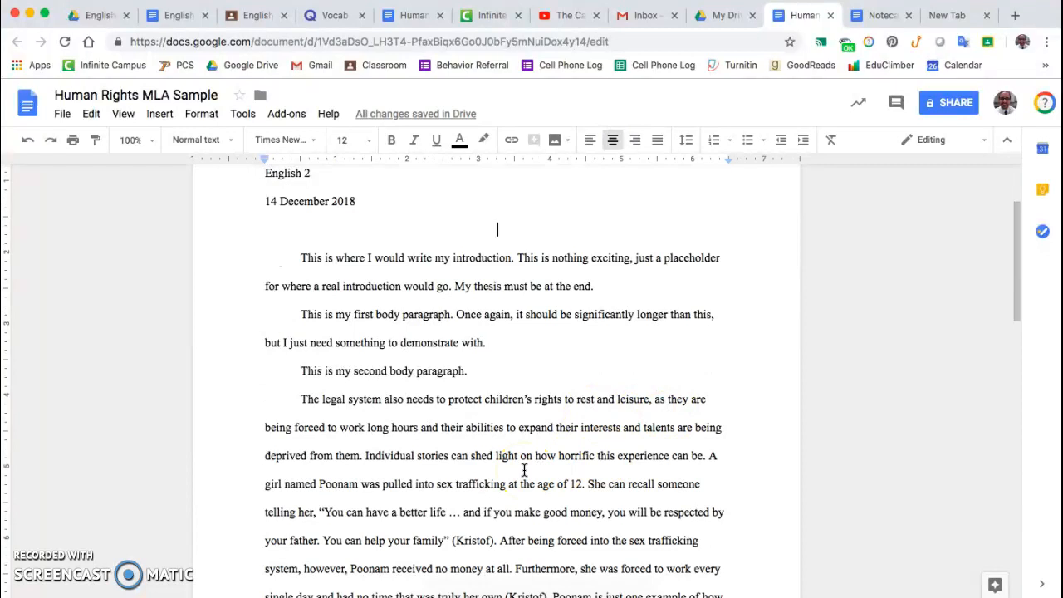
scroll(524, 470, up, 3)
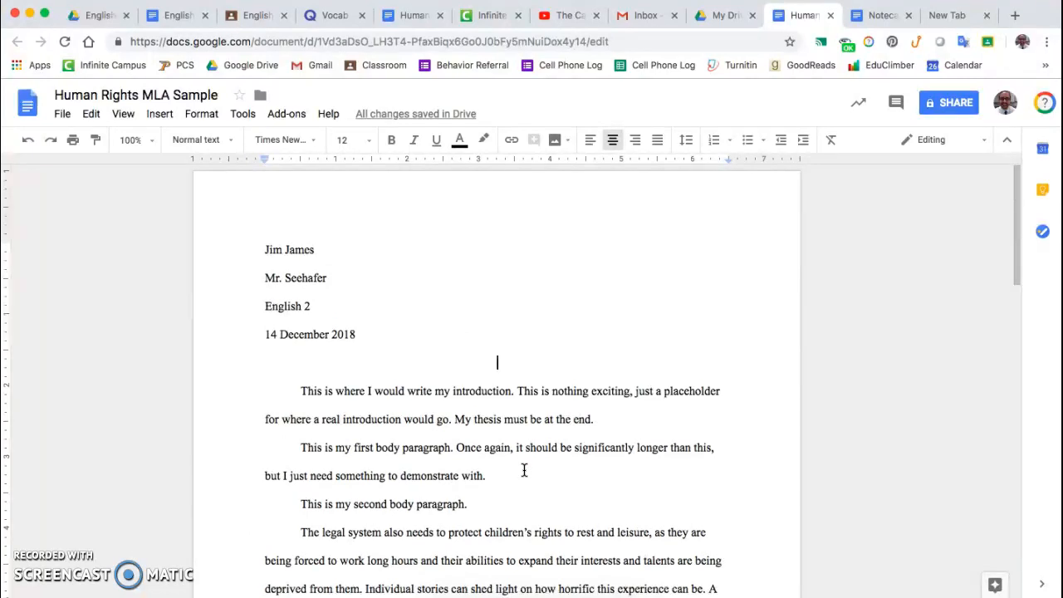
text(Sex Trafficking)
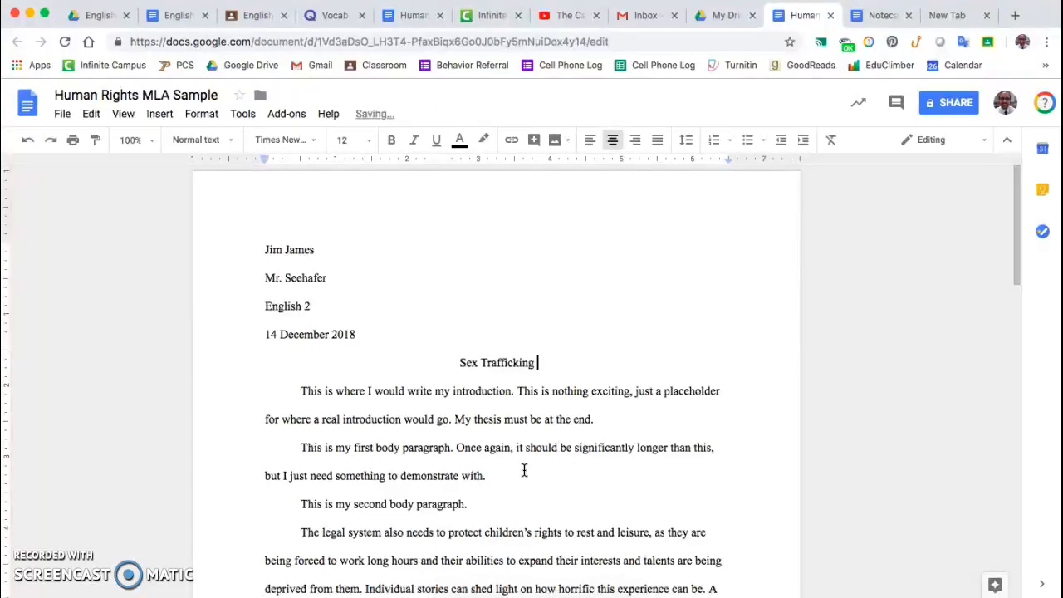
text(India)
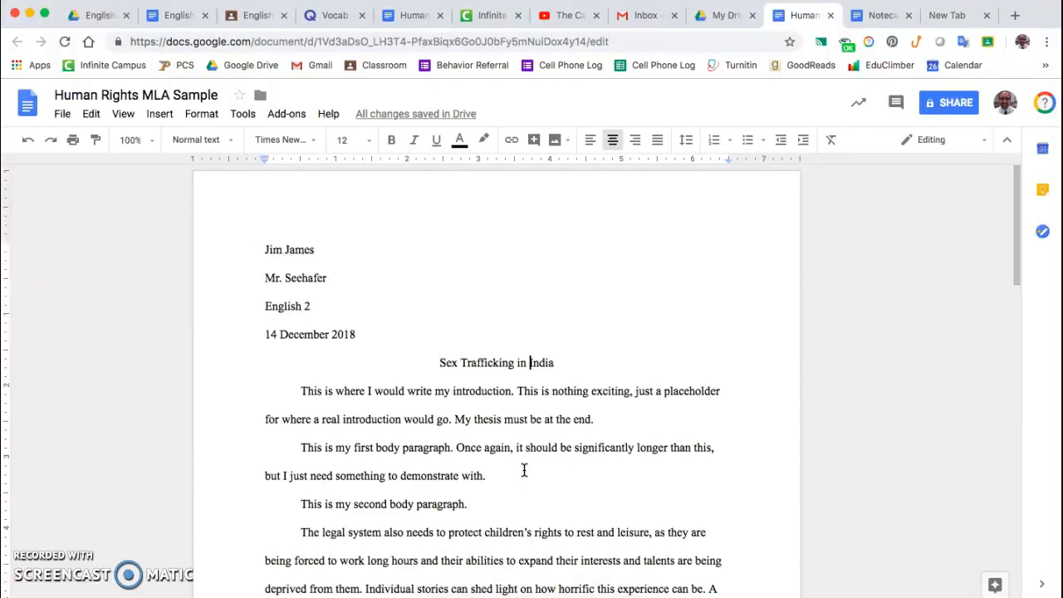
key(Down)
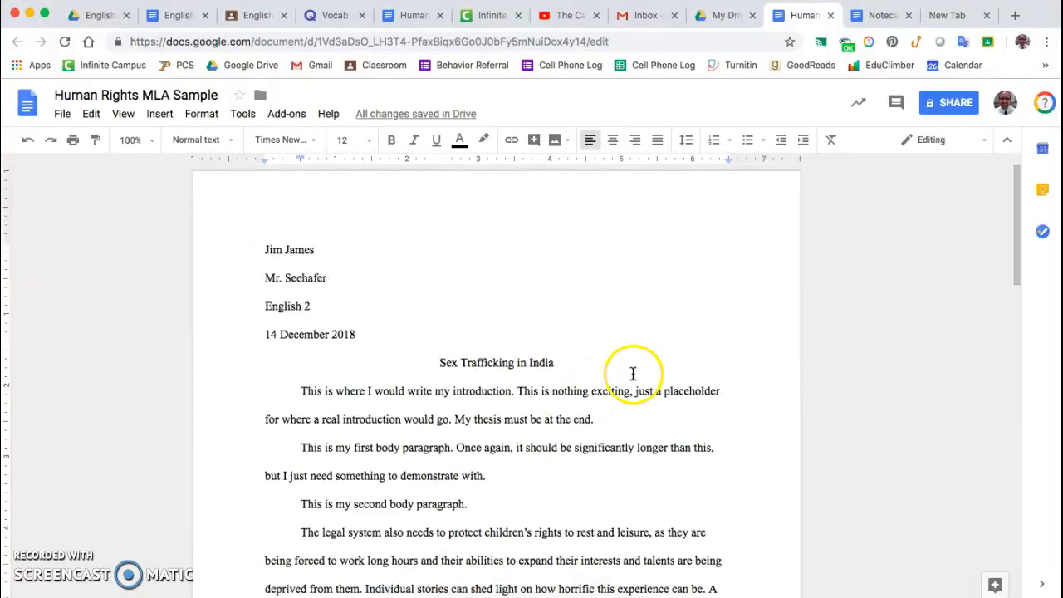
click(524, 330)
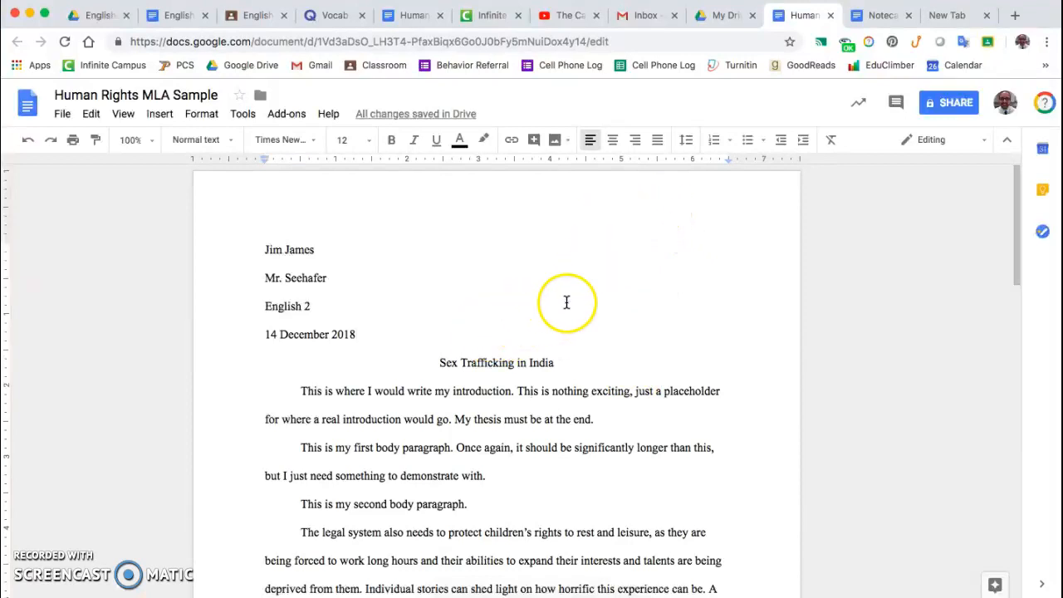
Insert page numbers using the top-of-page header layout.
click(160, 114)
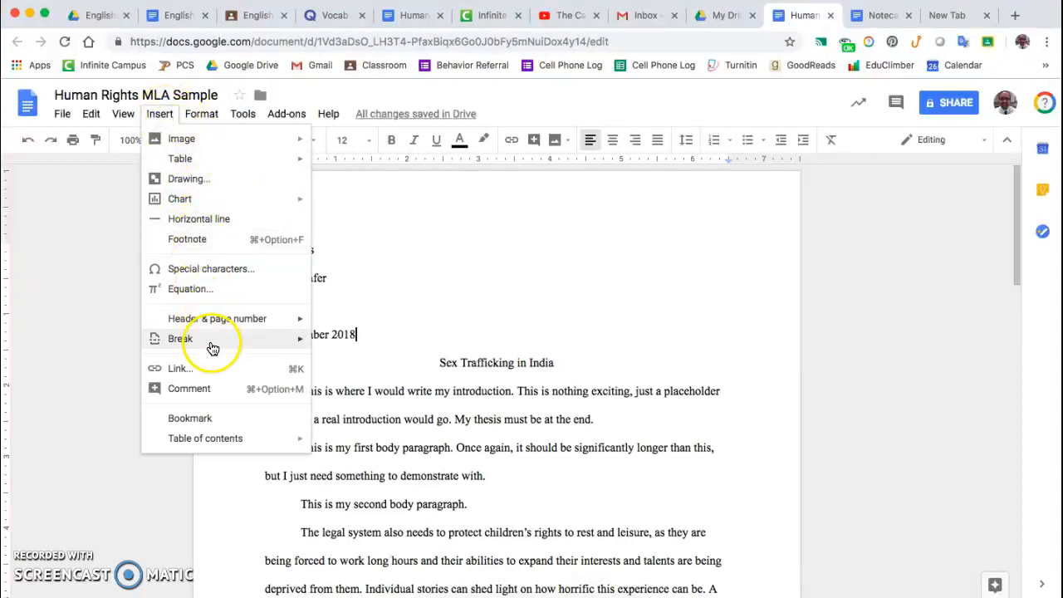
mouse_move(255, 324)
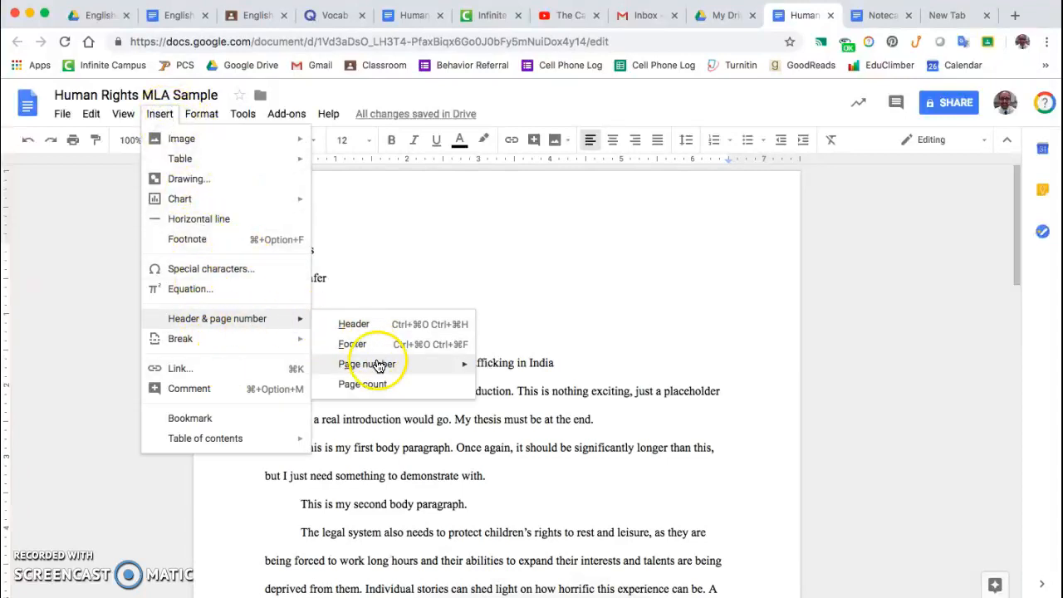
mouse_move(387, 367)
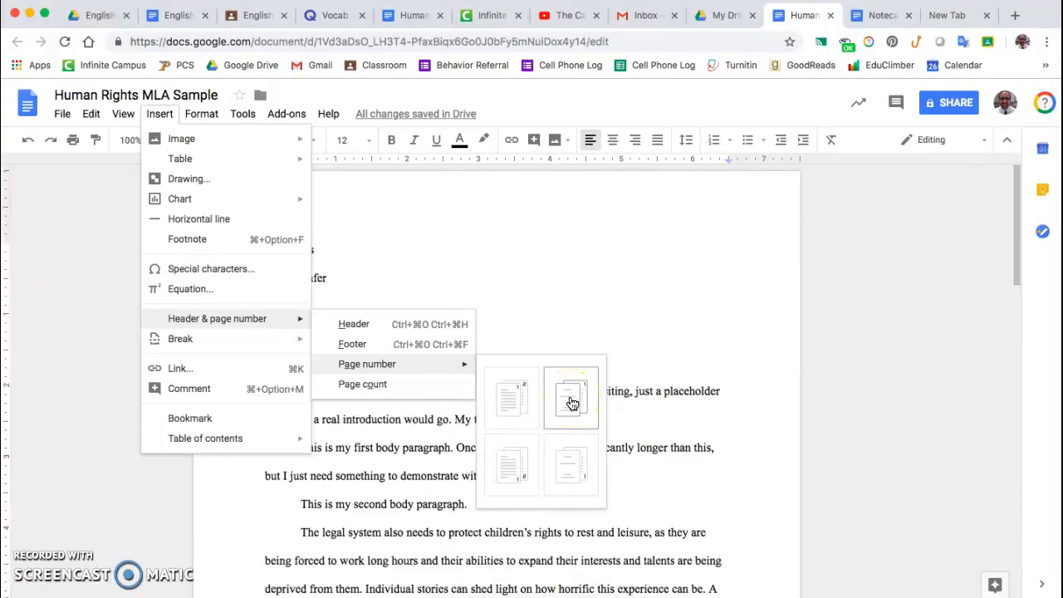
click(510, 405)
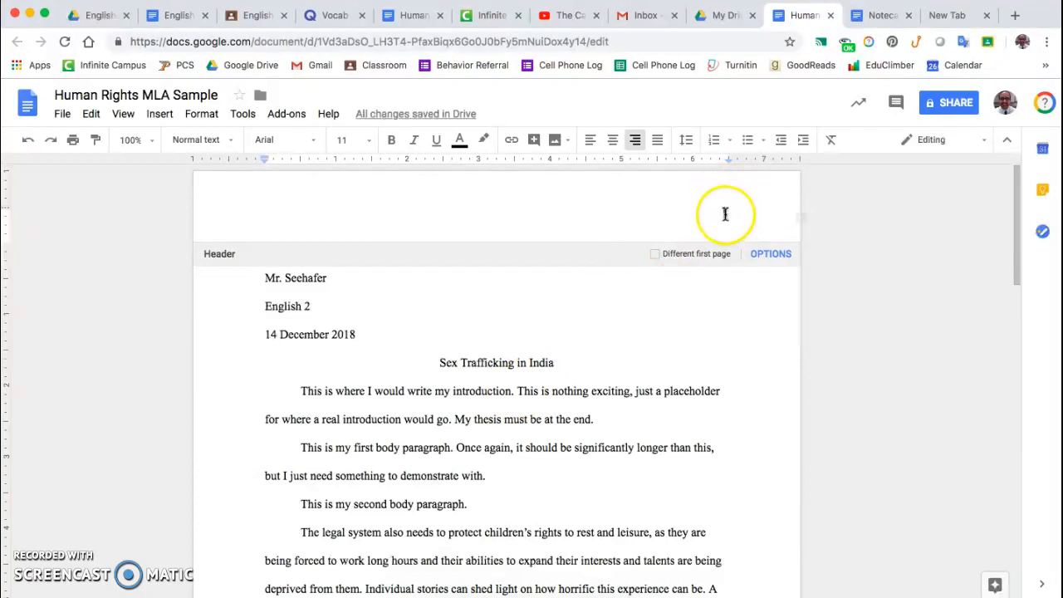
Right-align the page number in the header.
drag(733, 215, 725, 214)
click(725, 214)
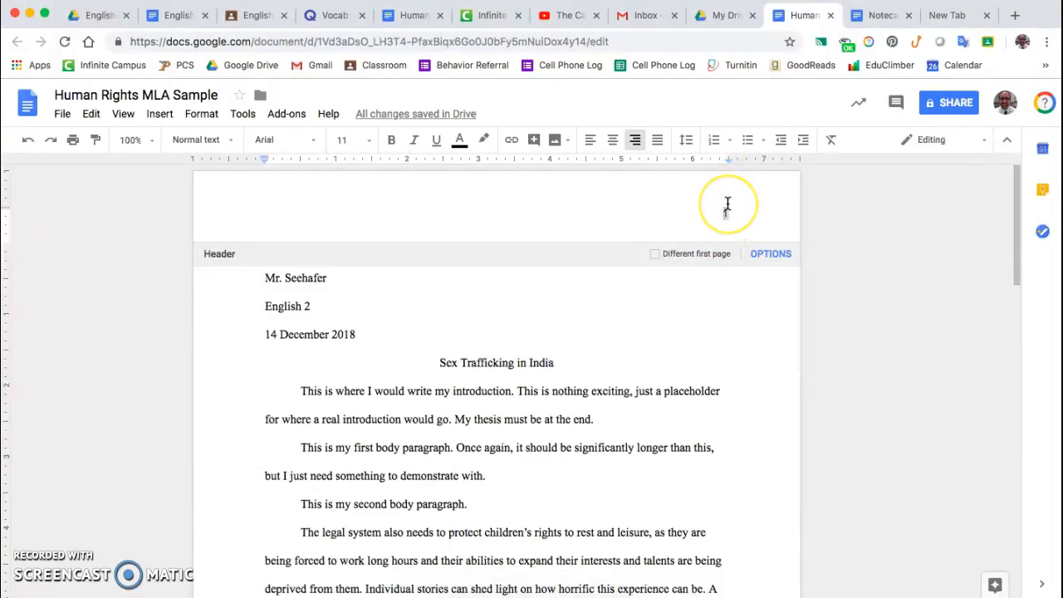
key(Return)
key(BackSpace)
key(BackSpace)
key(BackSpace)
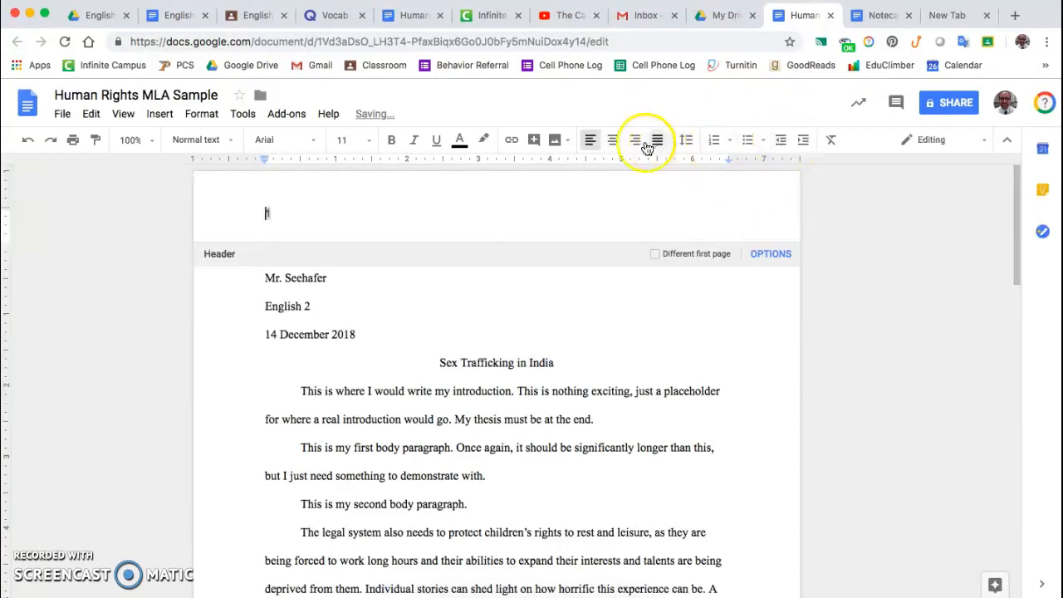
click(638, 143)
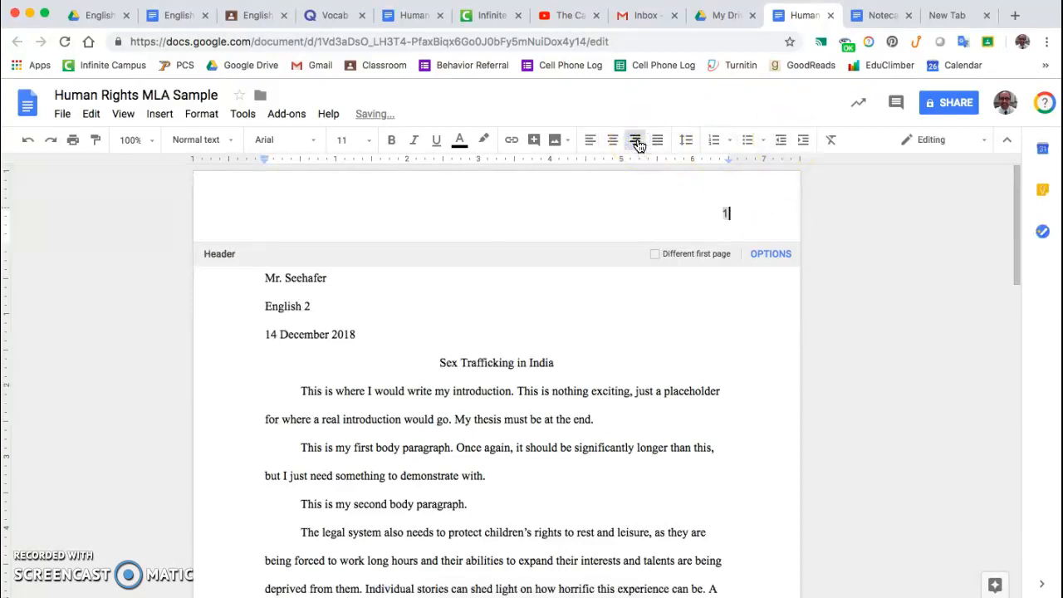
click(686, 394)
scroll(681, 394, down, 10)
scroll(676, 393, up, 3)
scroll(676, 393, down, 1)
scroll(674, 476, down, 1)
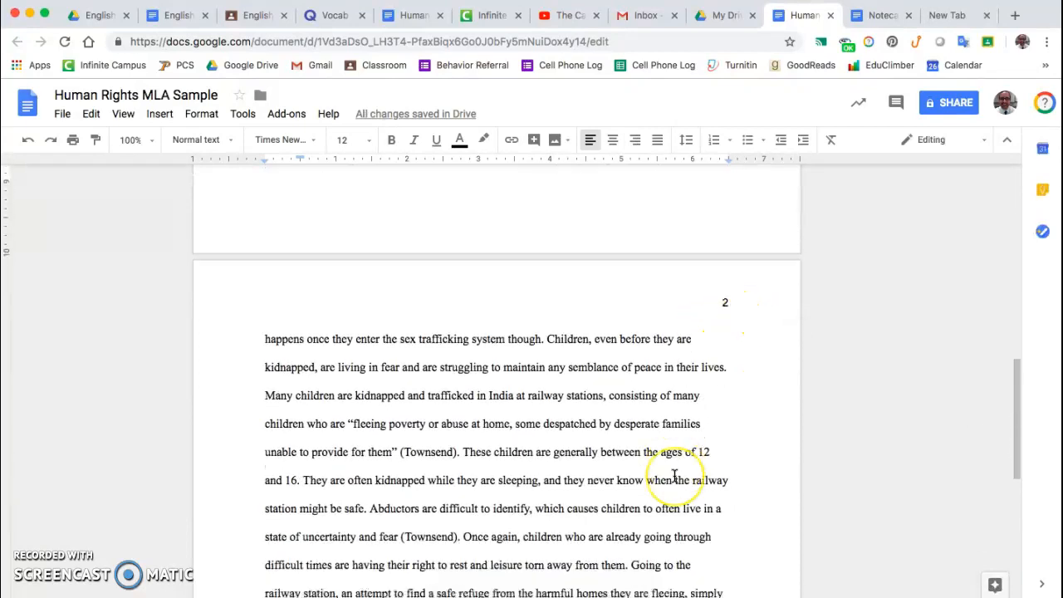
scroll(675, 476, down, 10)
scroll(675, 476, up, 15)
Add the student's surname before the page number in the header.
double_click(721, 206)
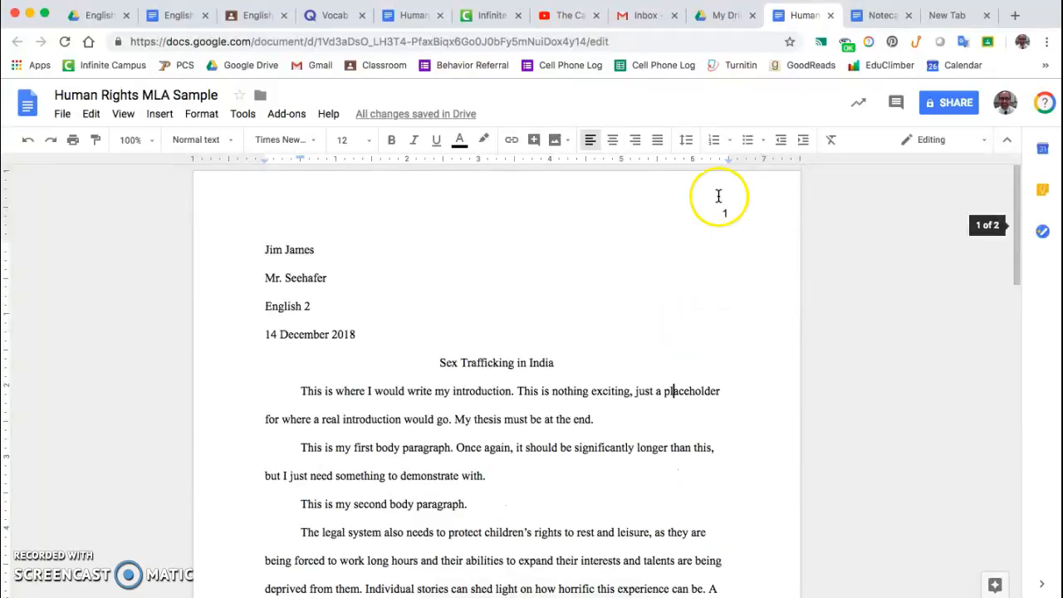
text(S)
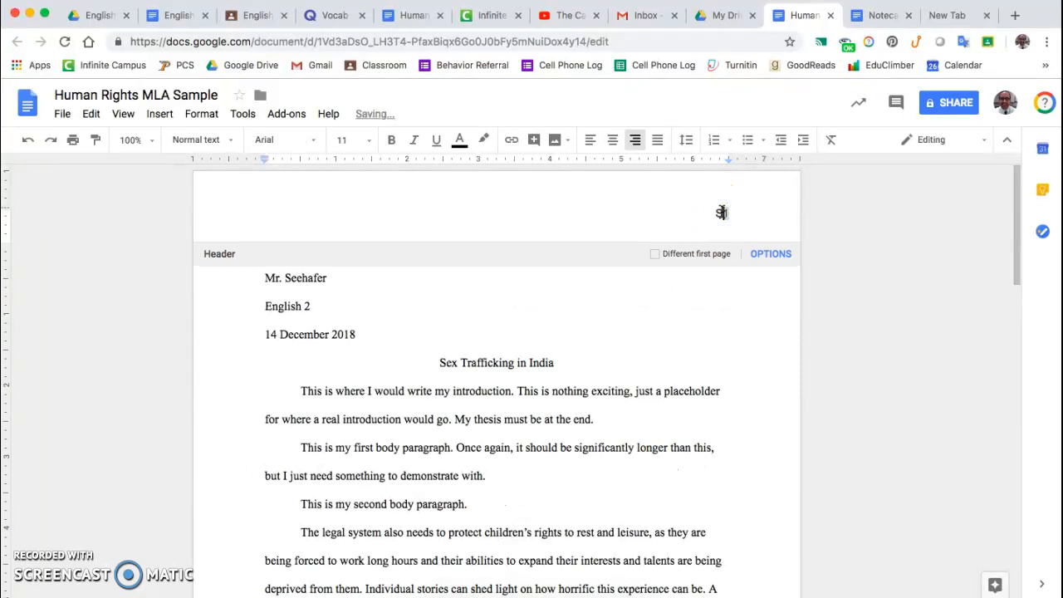
click(738, 215)
click(543, 417)
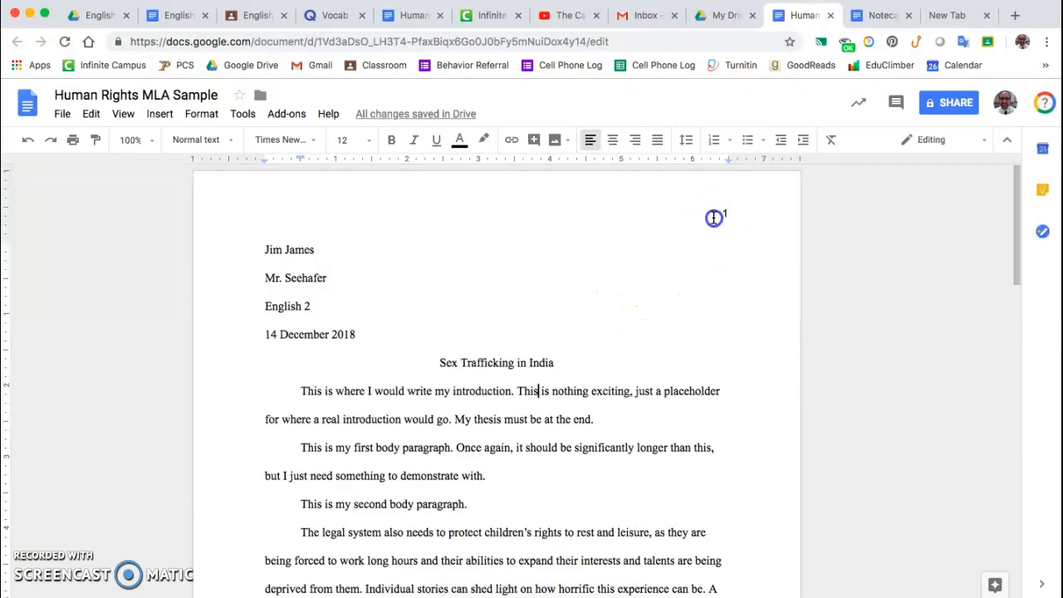
double_click(715, 217)
text(James 1)
click(703, 366)
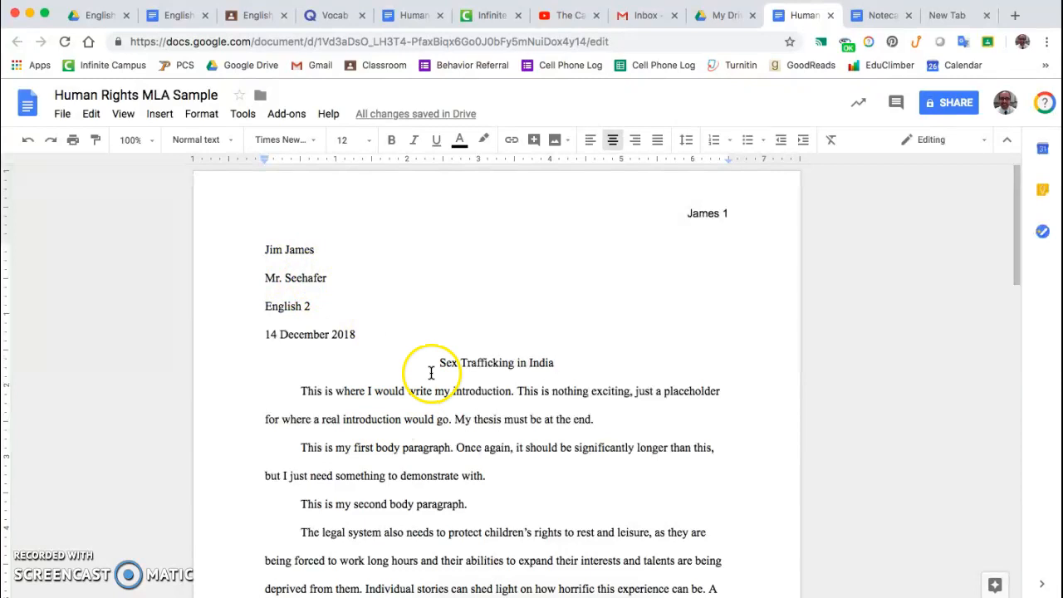
triple_click(704, 213)
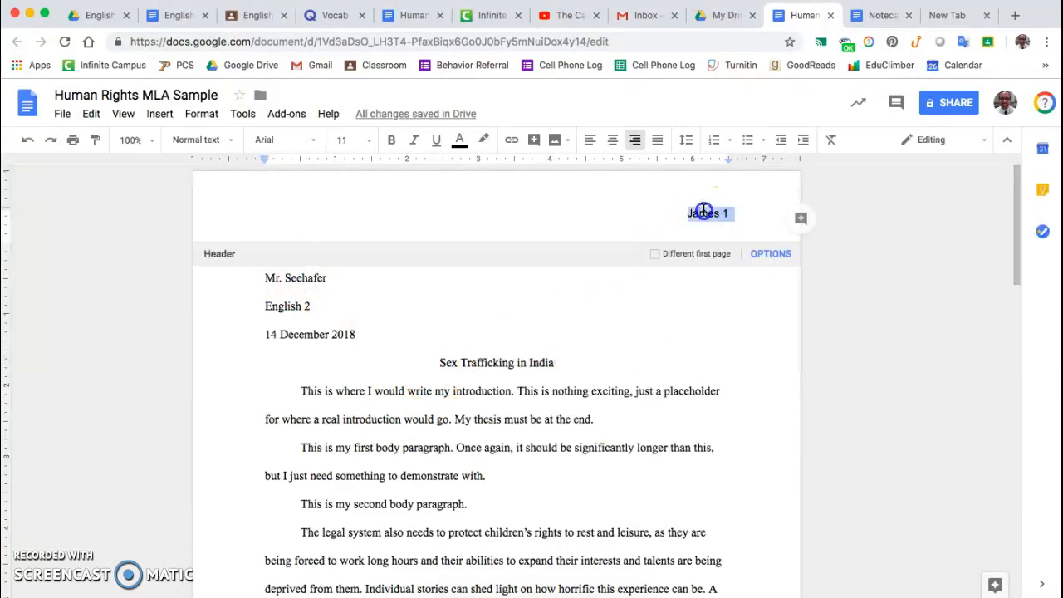
click(301, 140)
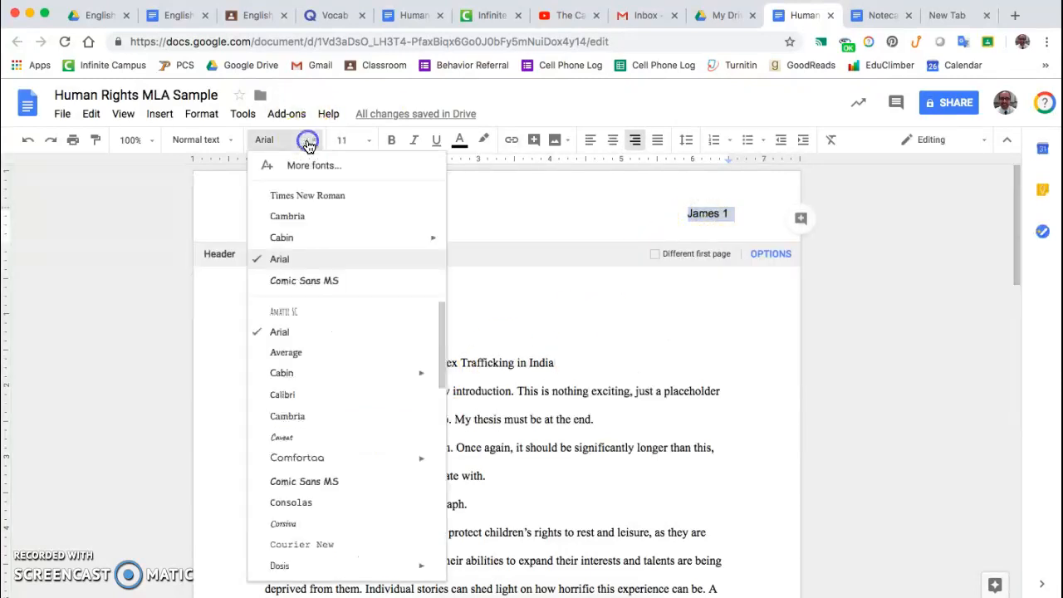
click(308, 203)
click(368, 140)
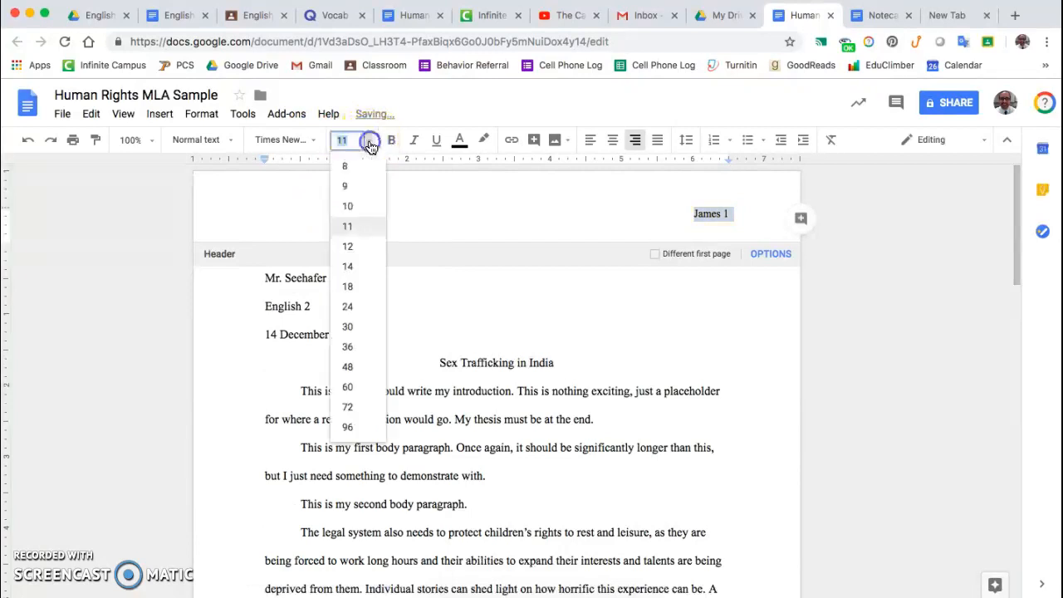
click(361, 243)
click(452, 338)
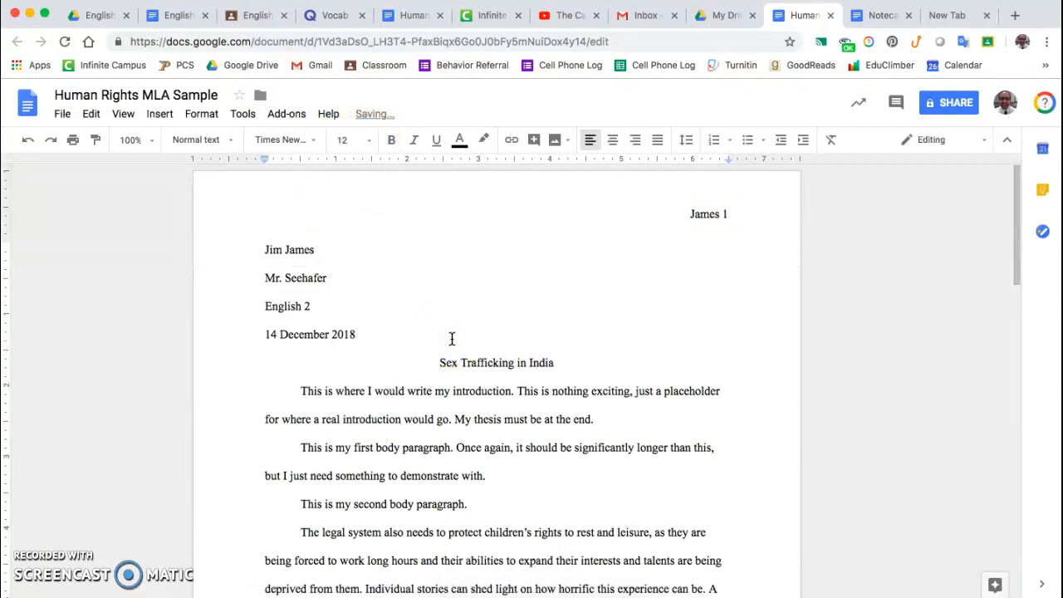
drag(565, 363, 431, 364)
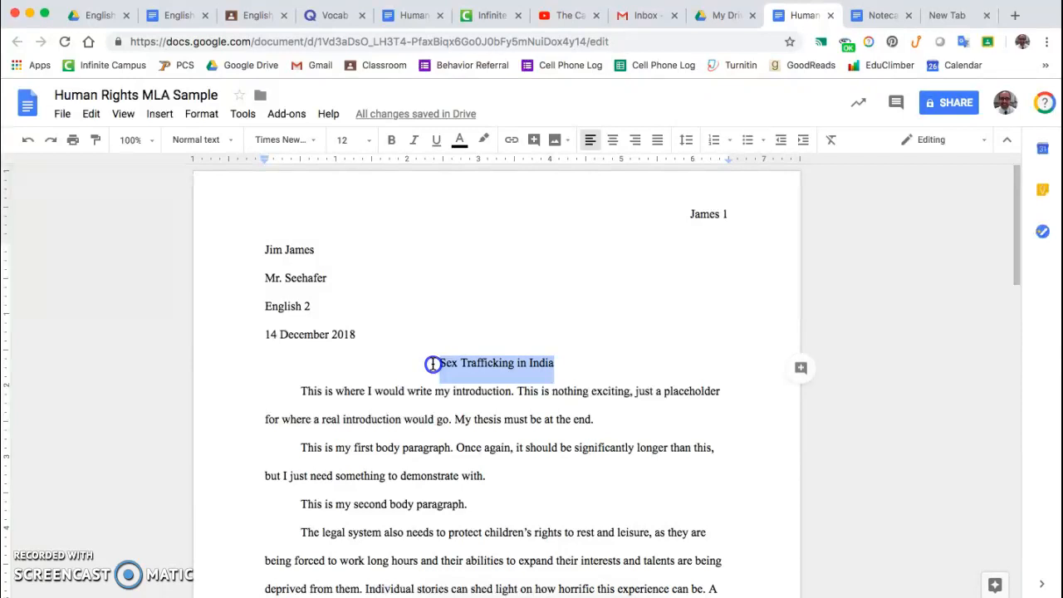
Place the cursor after the conclusion's final word at the end of the essay.
drag(433, 364, 563, 423)
click(565, 421)
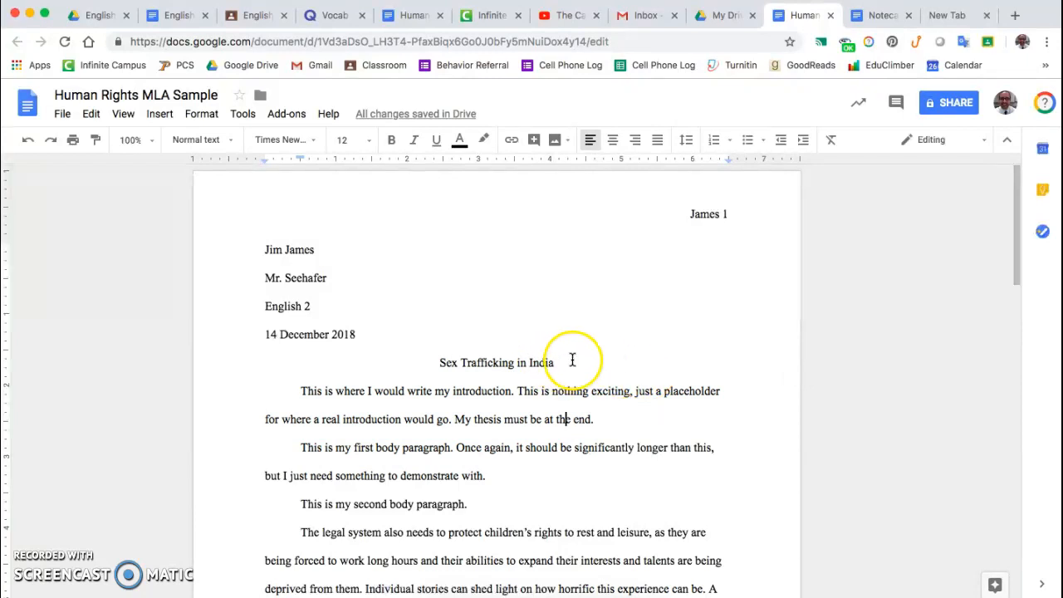
scroll(572, 359, down, 10)
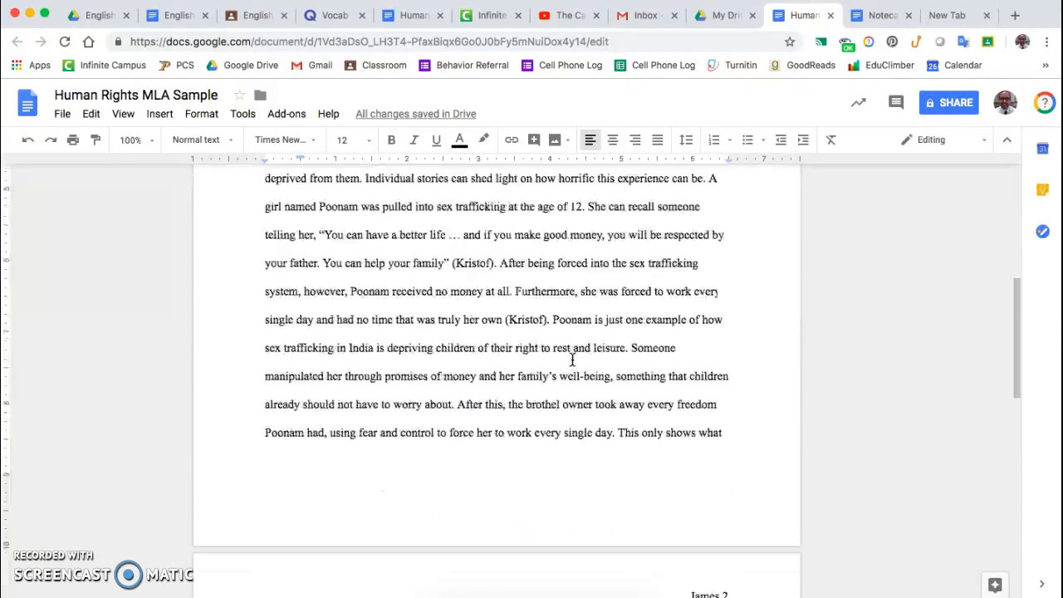
scroll(573, 359, down, 8)
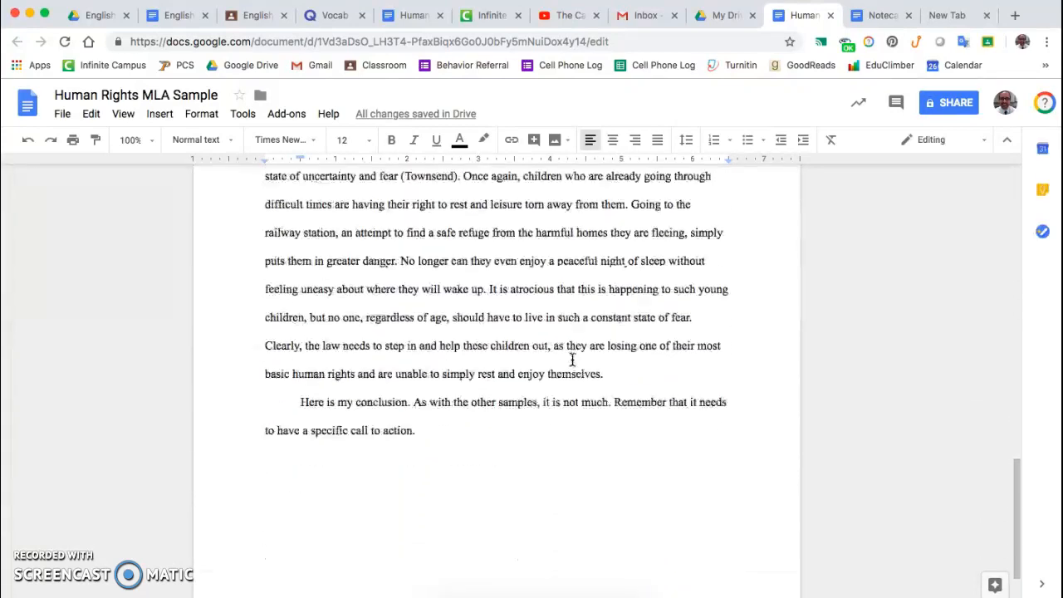
click(471, 339)
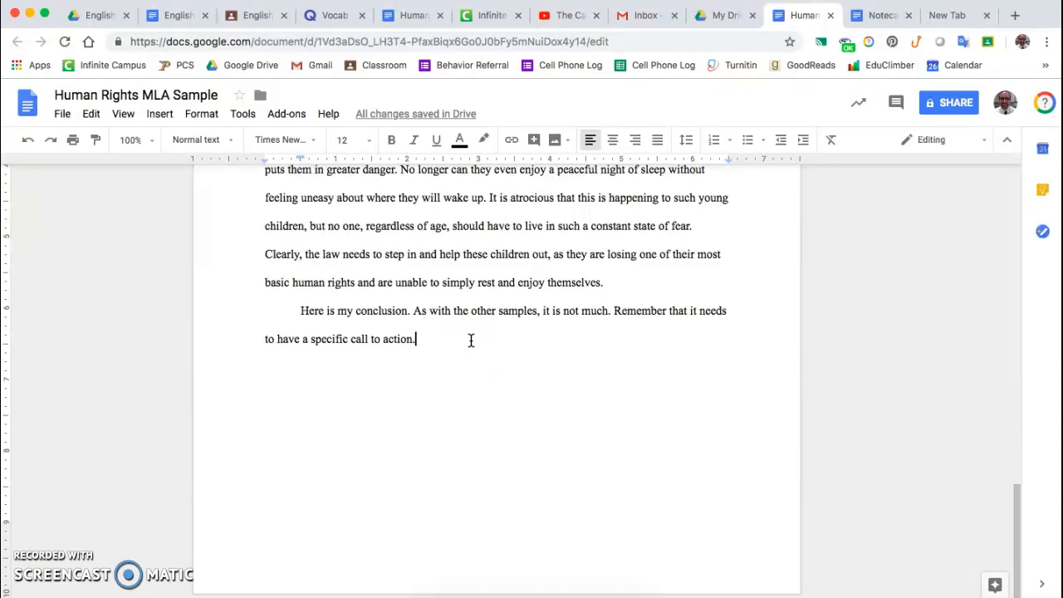
Start a new page with a centred 'Works Cited' heading and a left-aligned line below.
key(Return)
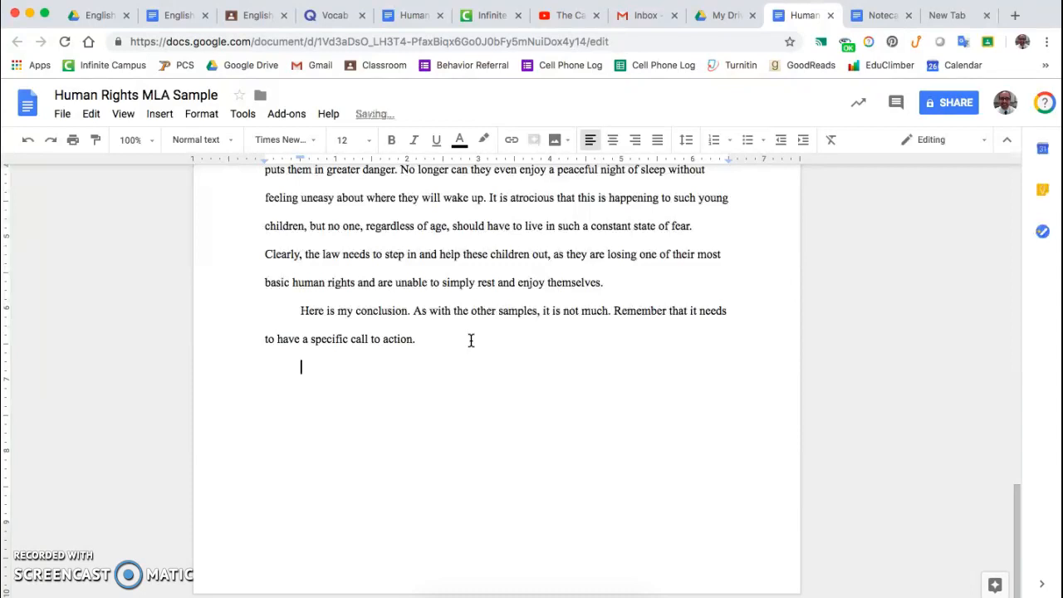
key(Return)
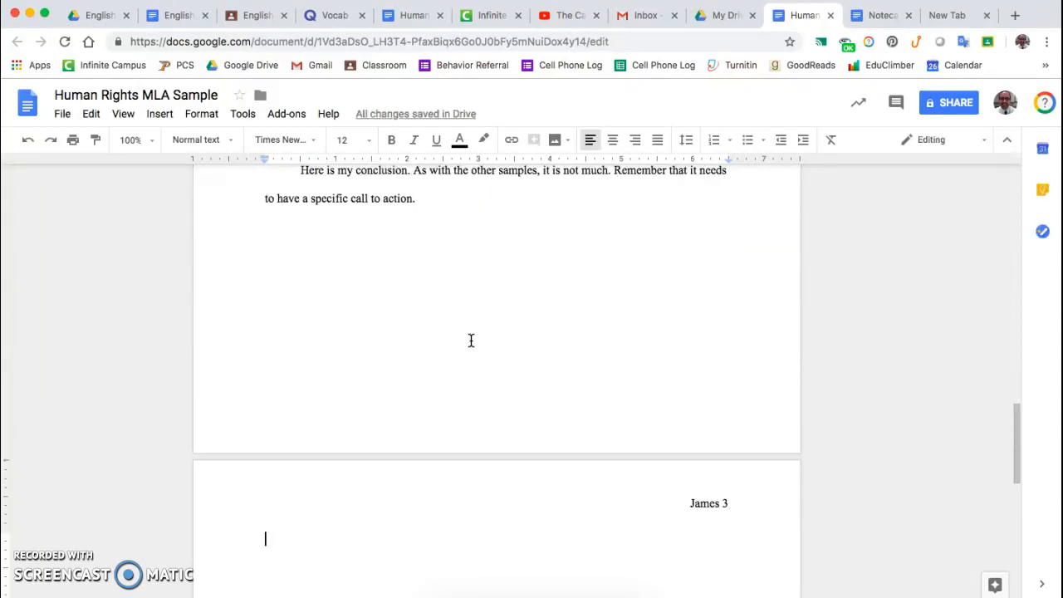
click(611, 141)
text(Works Cited)
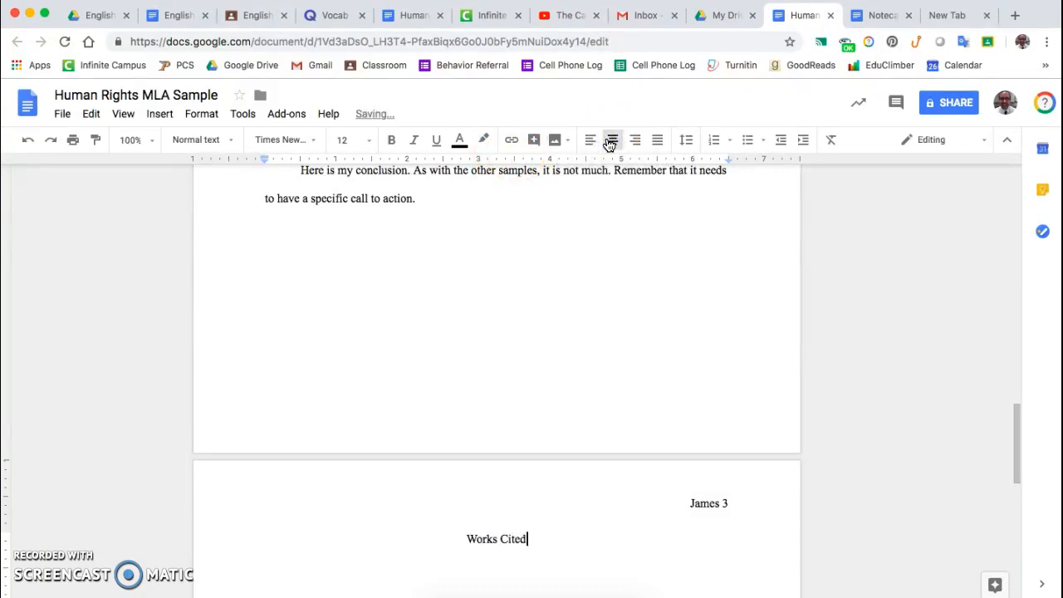
click(591, 141)
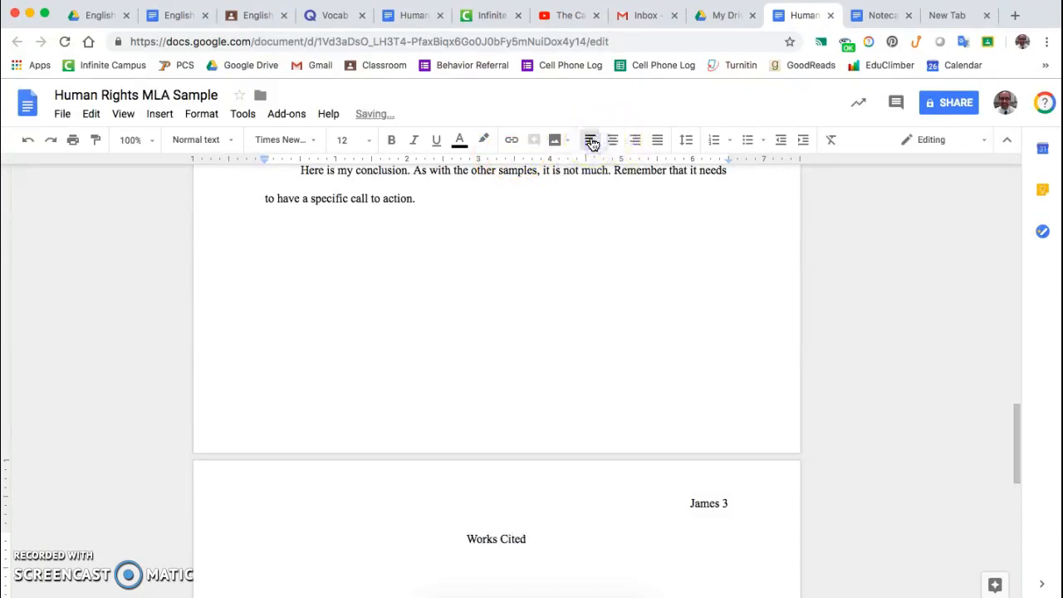
Add an empty line after the conclusion and move up through the blank lines before Works Cited.
click(558, 200)
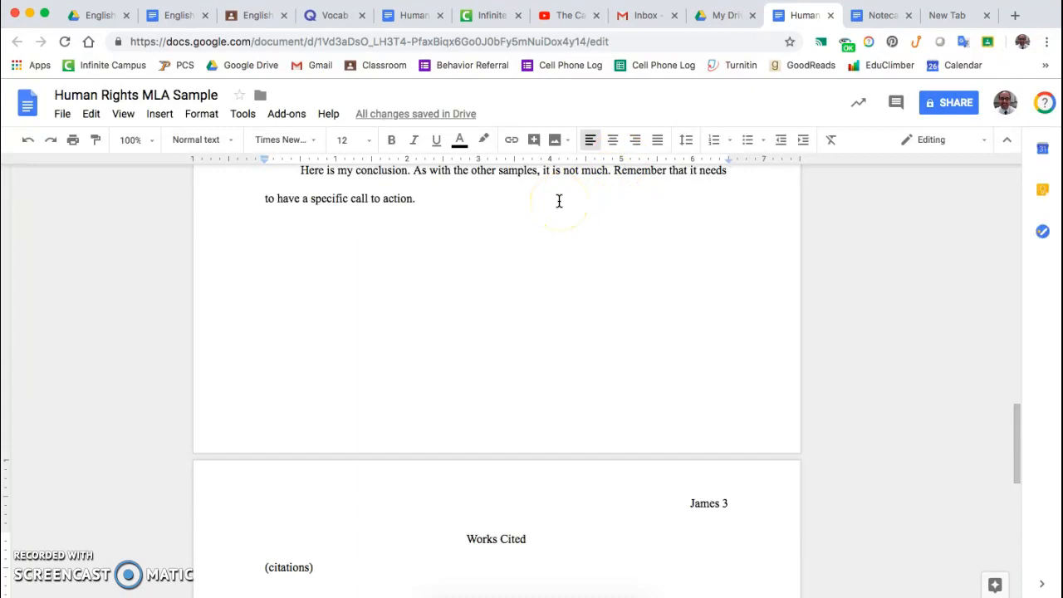
click(558, 201)
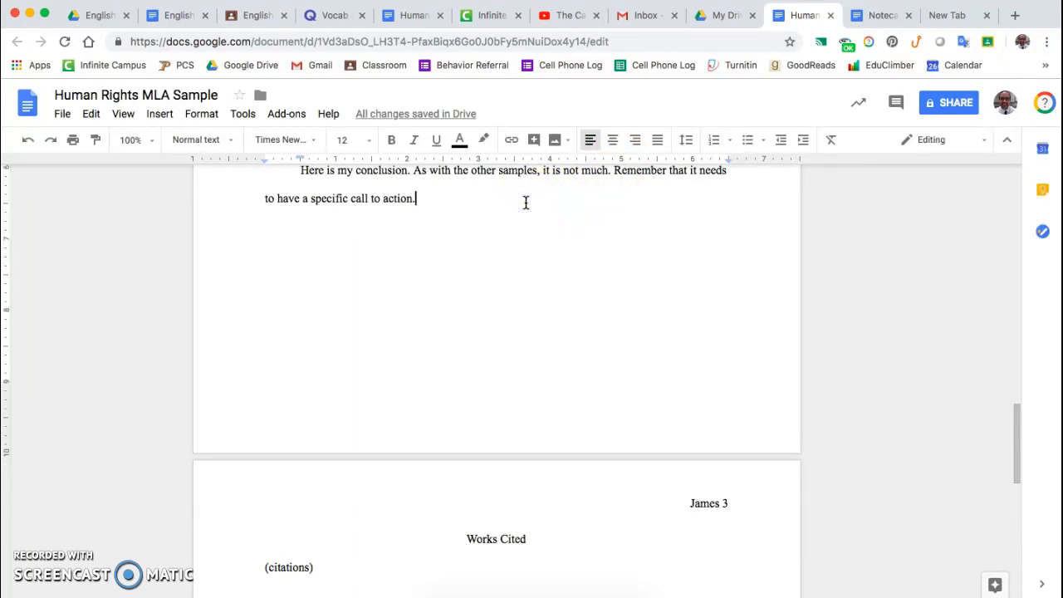
key(Return)
key(Return)
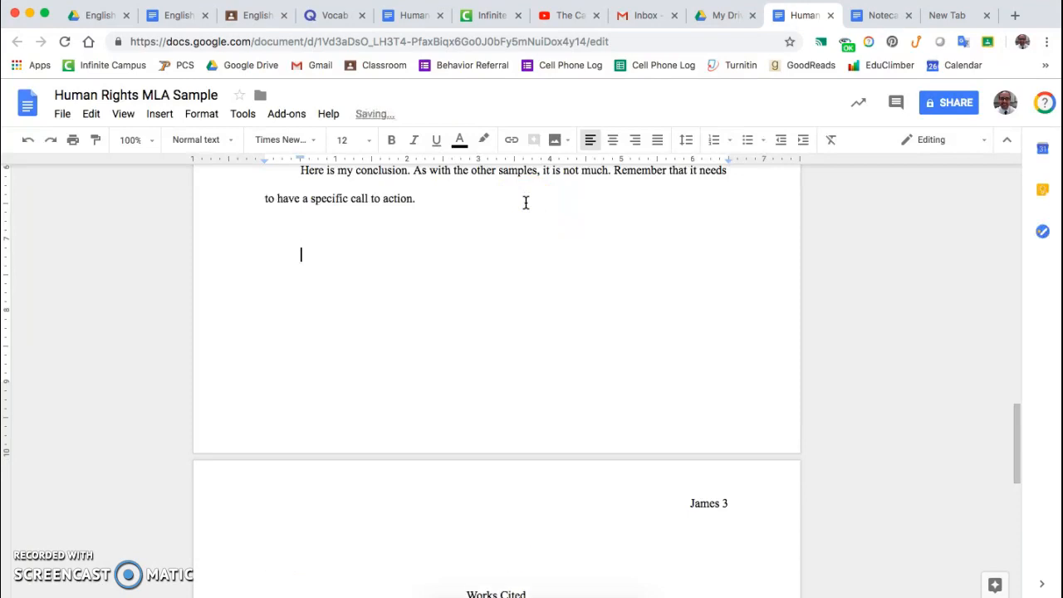
scroll(526, 202, down, 5)
click(556, 287)
click(520, 366)
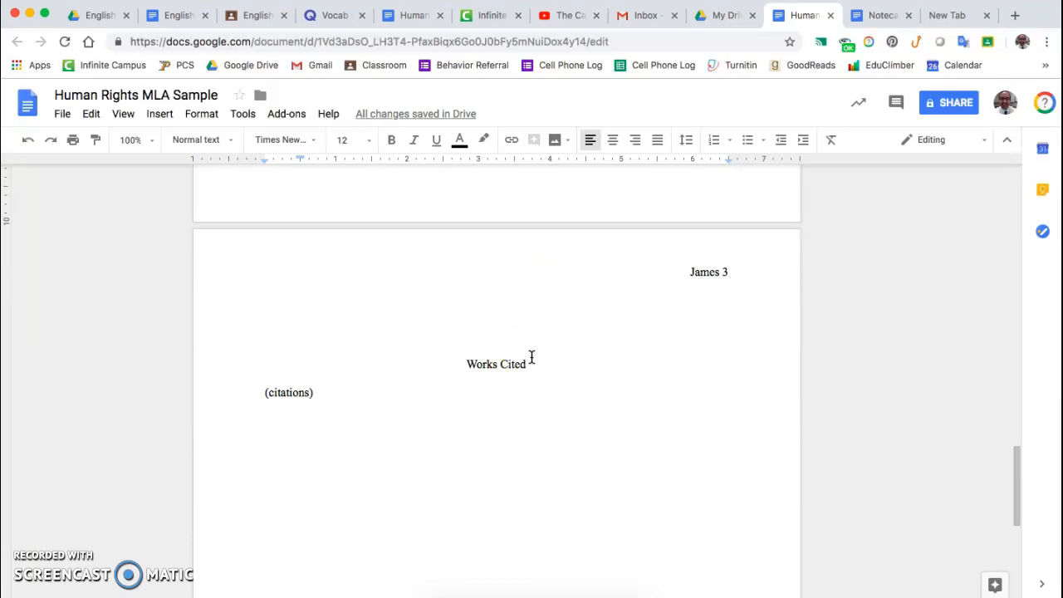
click(499, 355)
key(Up)
key(Up)
key(Up)
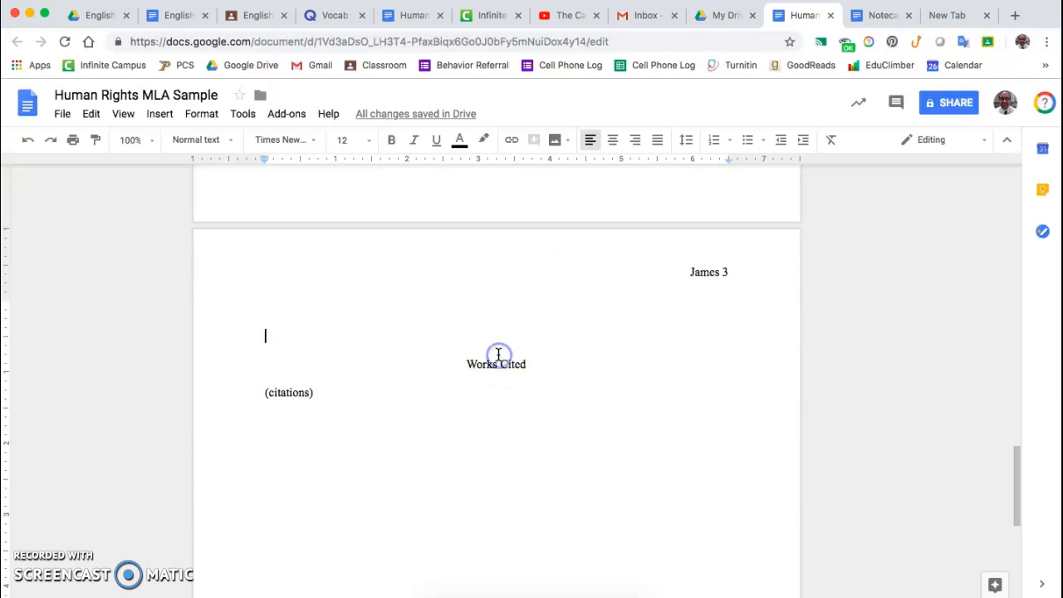
key(Up)
key(Up)
key(Up)
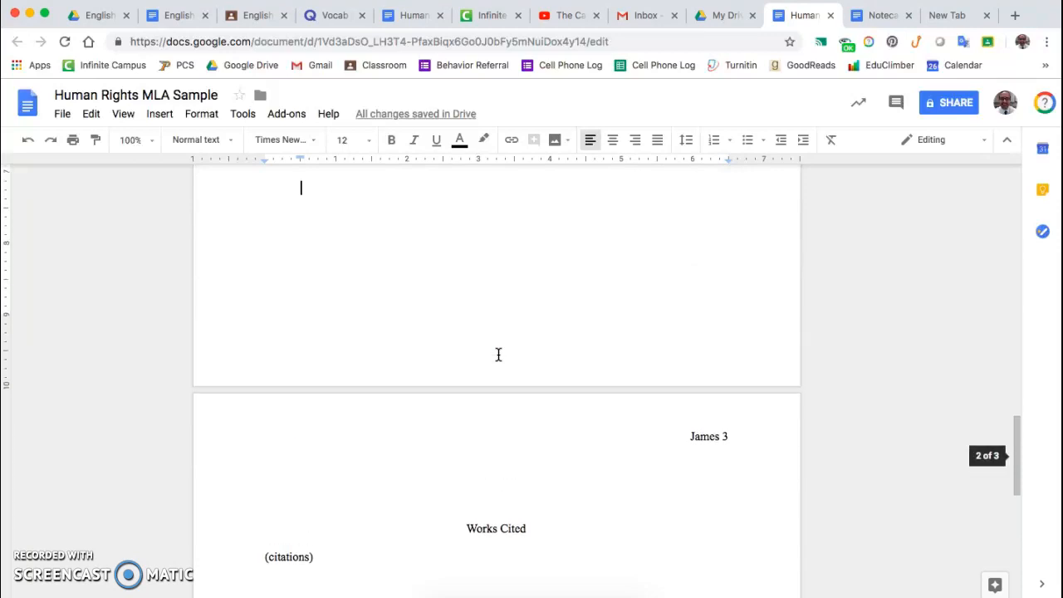
Delete the extra blank lines between the conclusion and the Works Cited heading.
key(BackSpace)
key(BackSpace)
key(BackSpace)
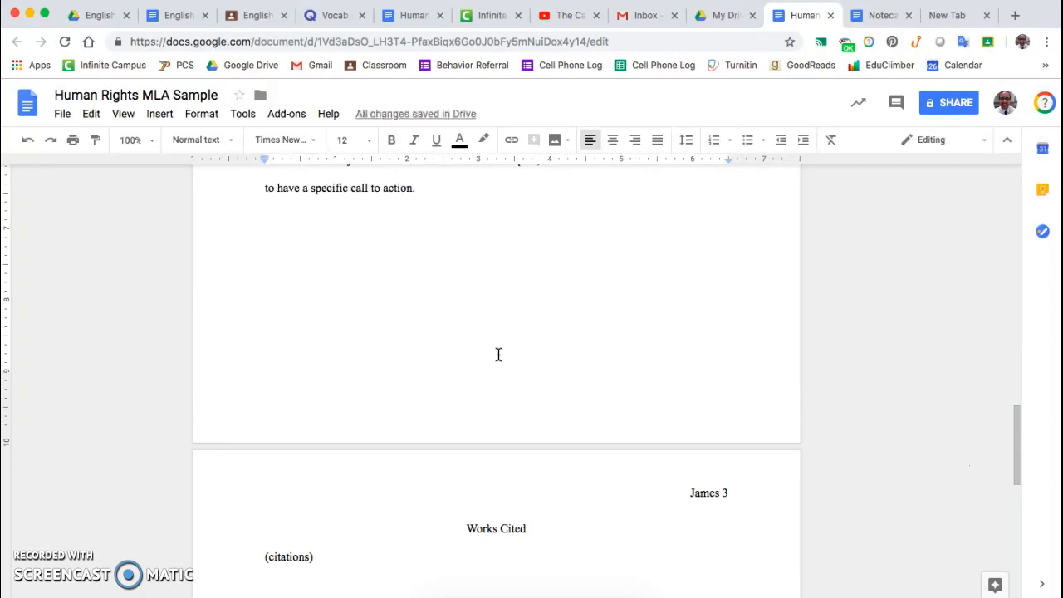
key(BackSpace)
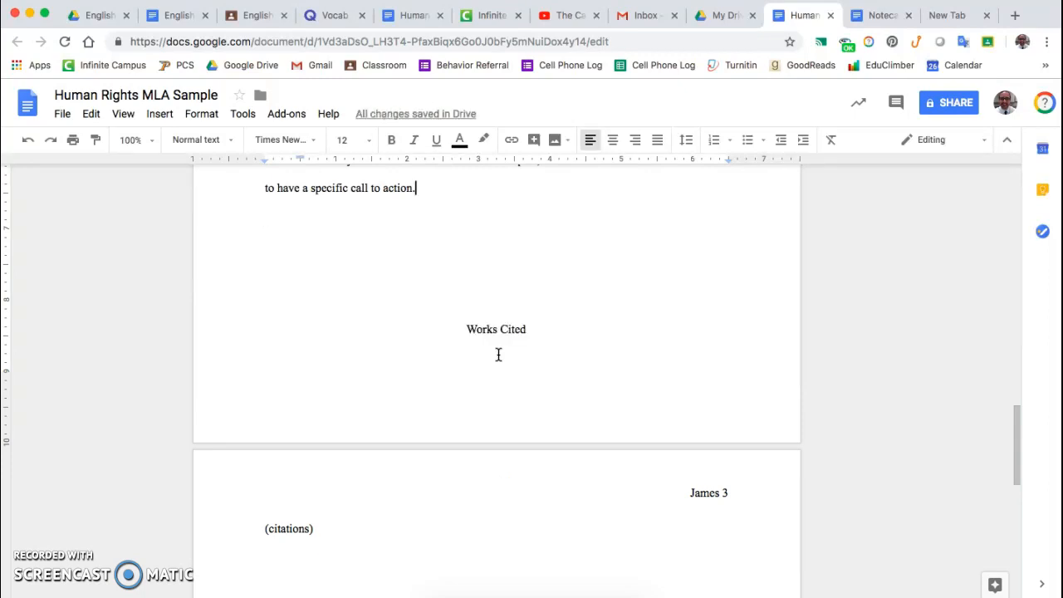
click(496, 316)
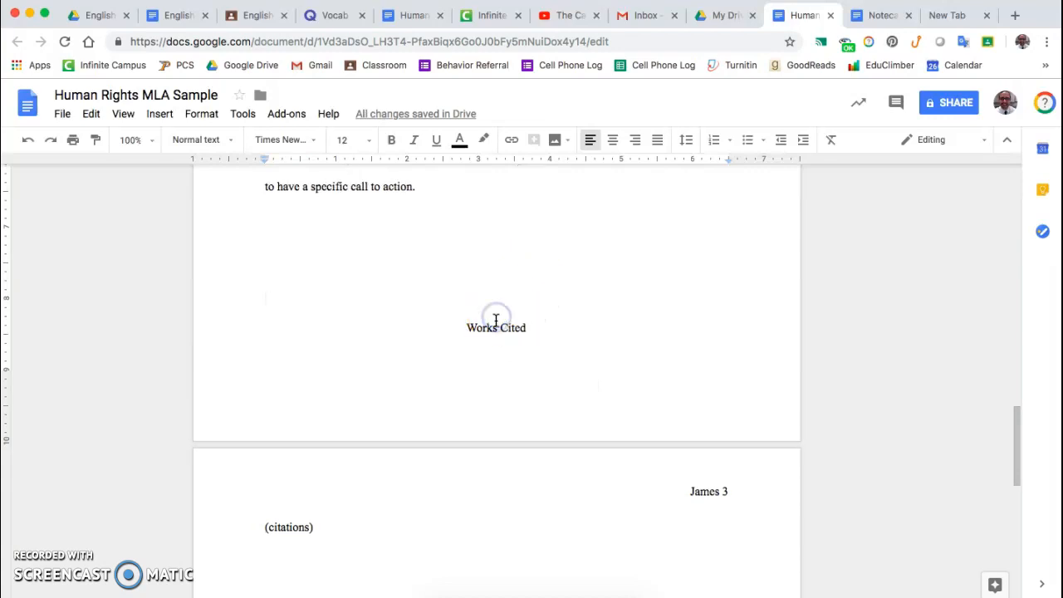
scroll(496, 319, down, 3)
click(432, 387)
scroll(434, 365, up, 4)
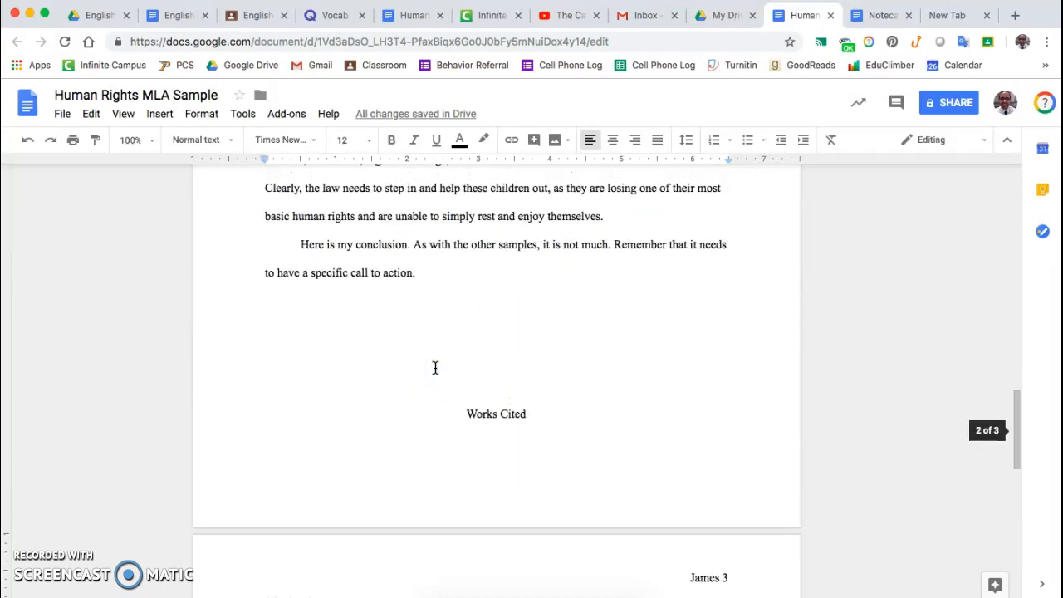
scroll(435, 368, down, 1)
click(446, 389)
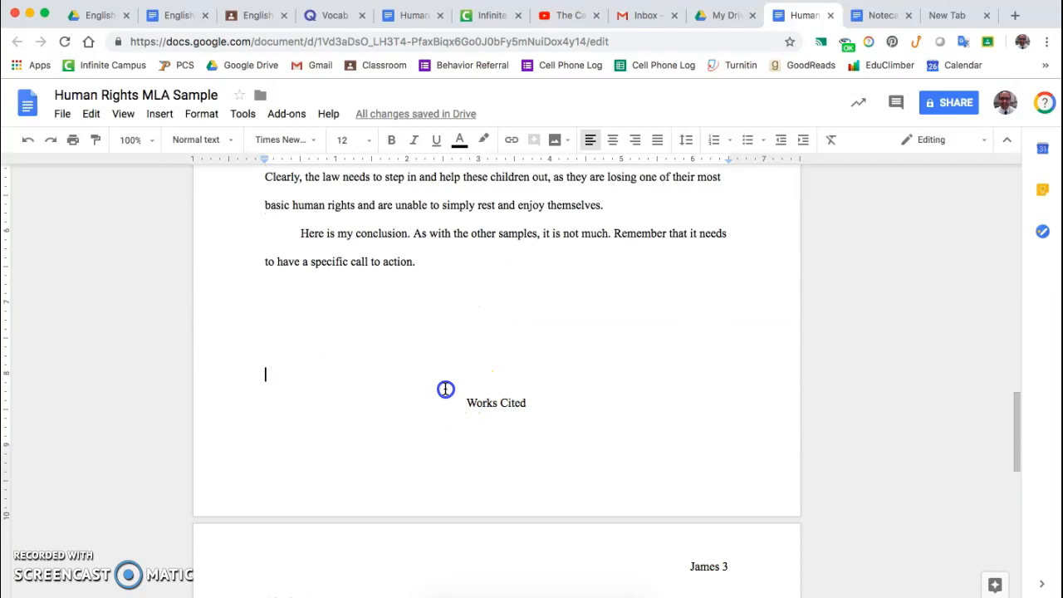
key(BackSpace)
key(BackSpace)
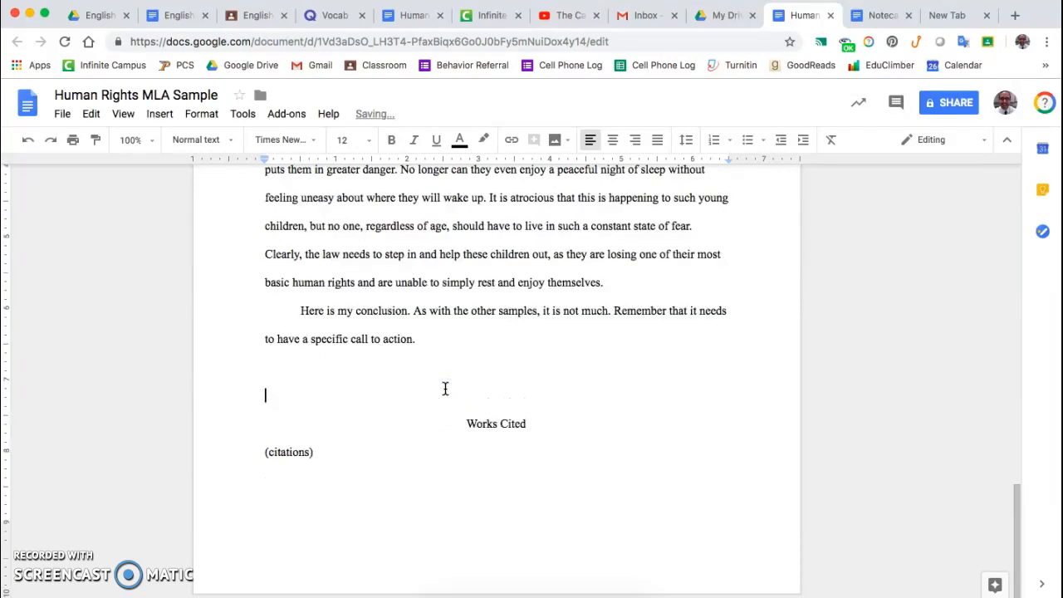
Delete the 'Works Cited' heading and '(citations)' placeholder line.
key(Down)
key(Down)
key(shift+Up)
key(shift+Up)
key(shift+Up)
key(BackSpace)
key(BackSpace)
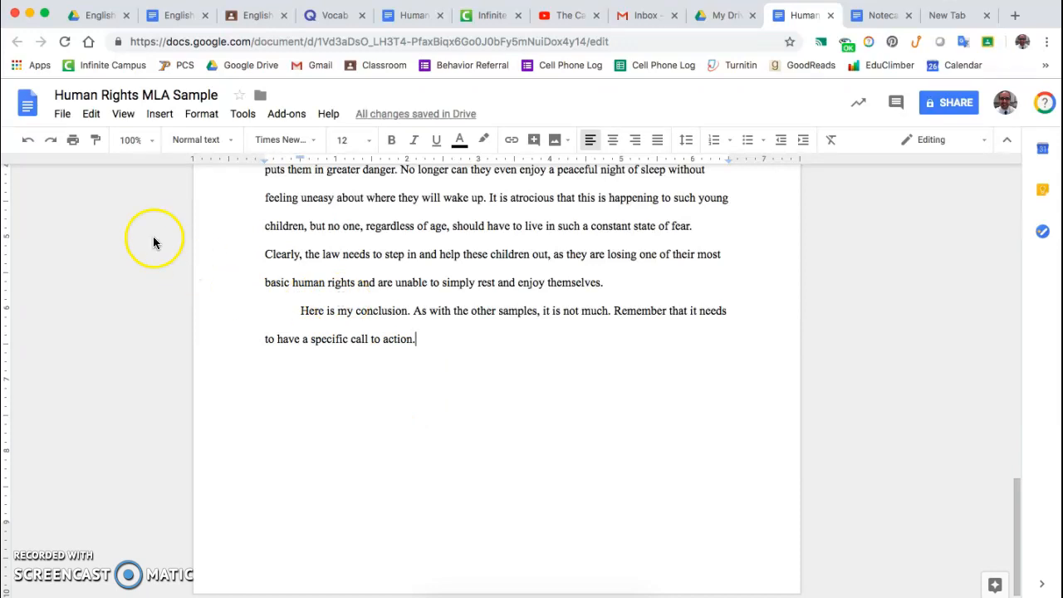
Insert a page break and centre the first line of the new page.
click(162, 119)
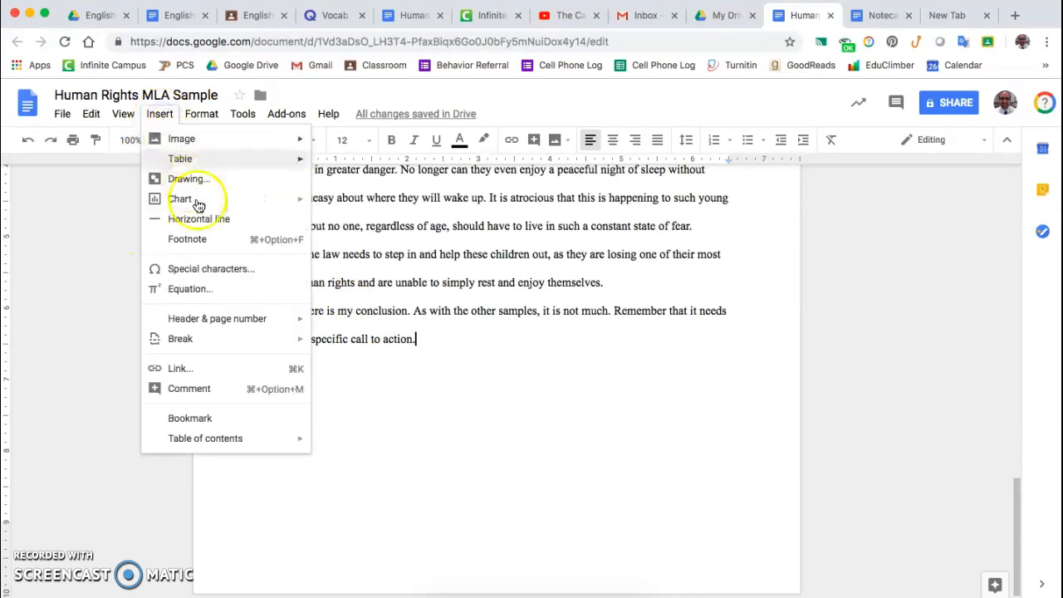
mouse_move(293, 343)
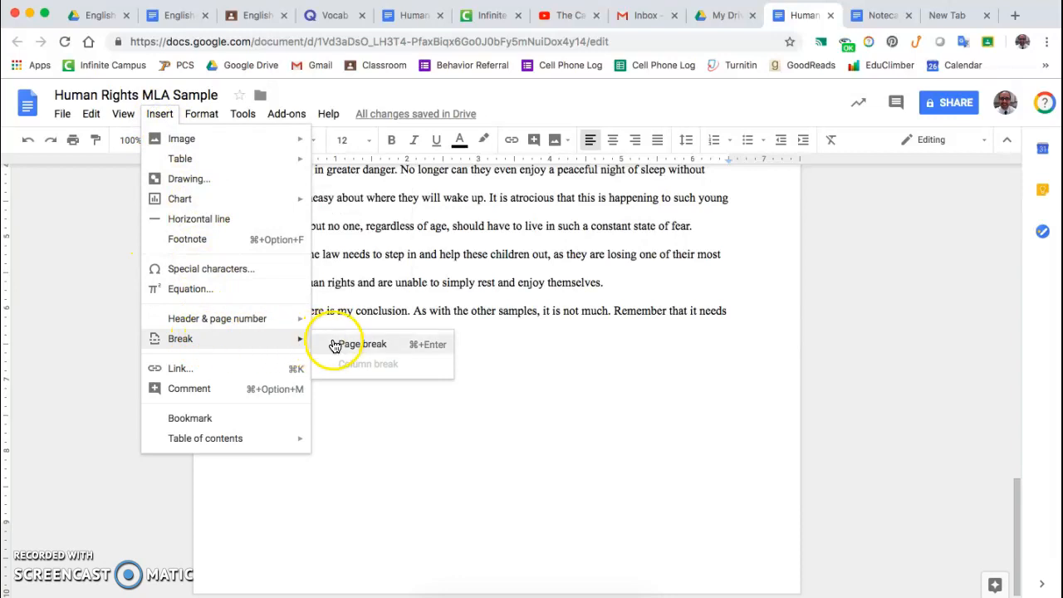
click(332, 347)
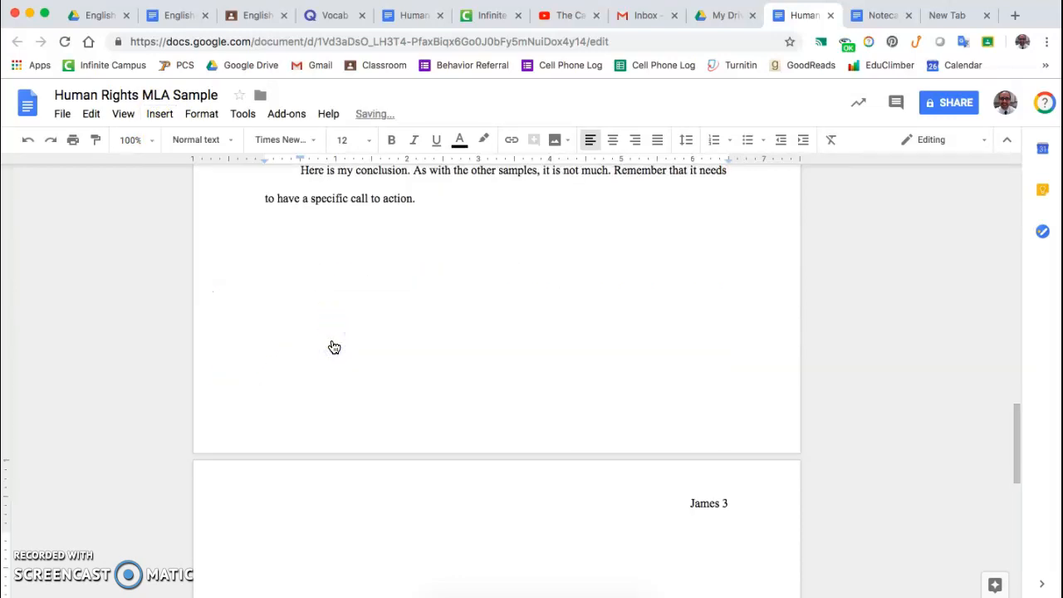
click(613, 142)
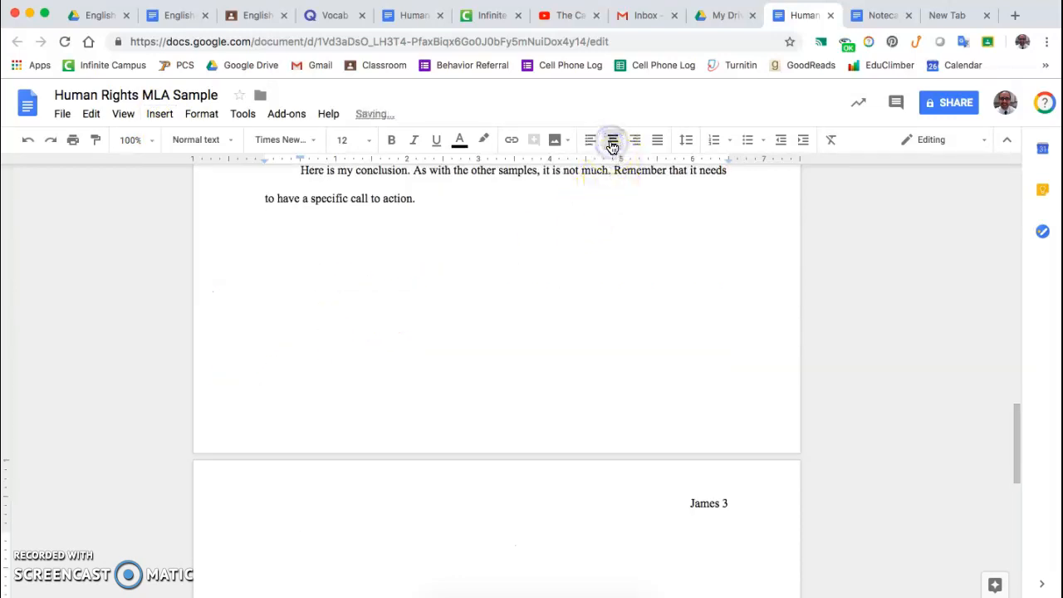
click(612, 142)
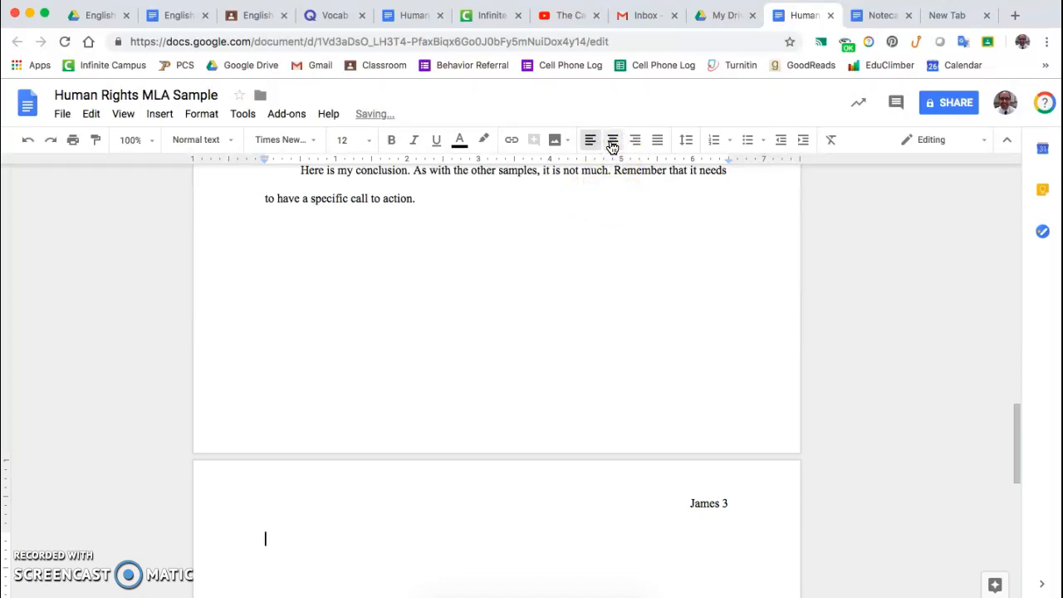
click(613, 143)
Type the 'Works Cited' heading and start a left-aligned line beneath it.
text(Wo)
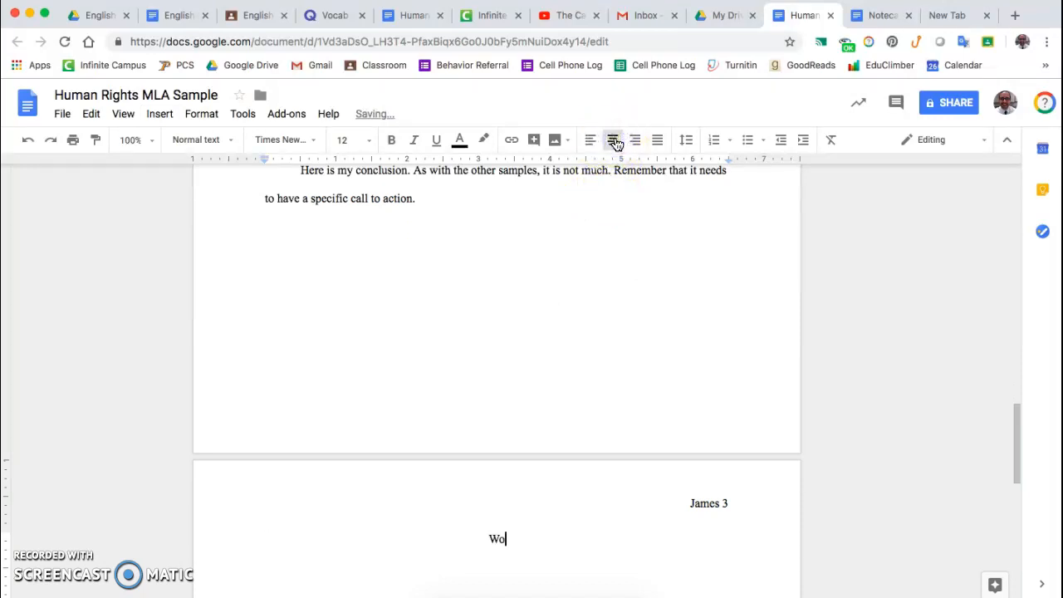
text(rks cited)
key(BackSpace)
key(BackSpace)
key(BackSpace)
text(Cited)
key(super+shift+l)
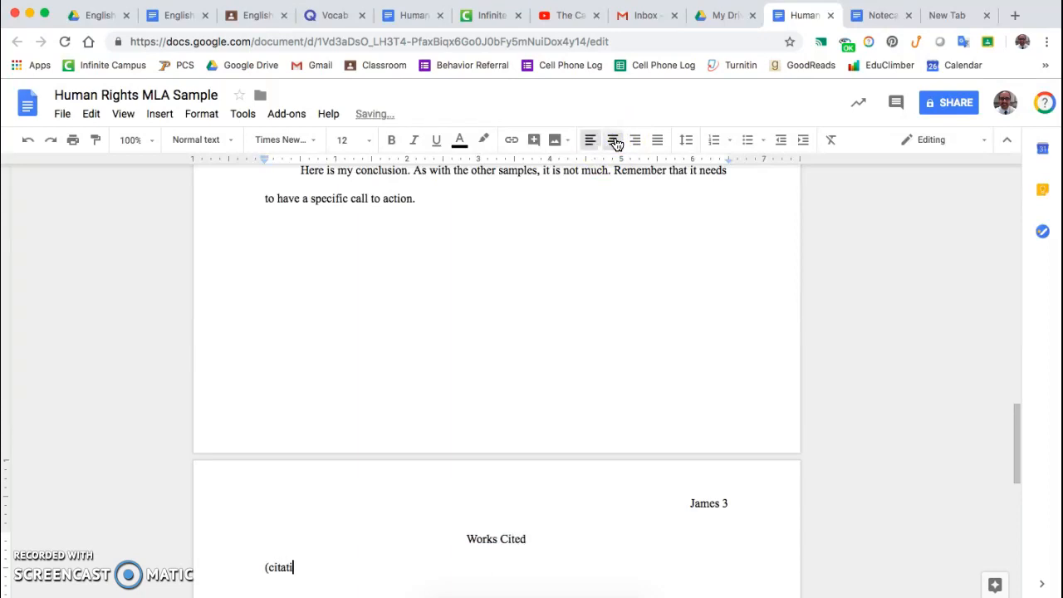
key(Up)
key(Up)
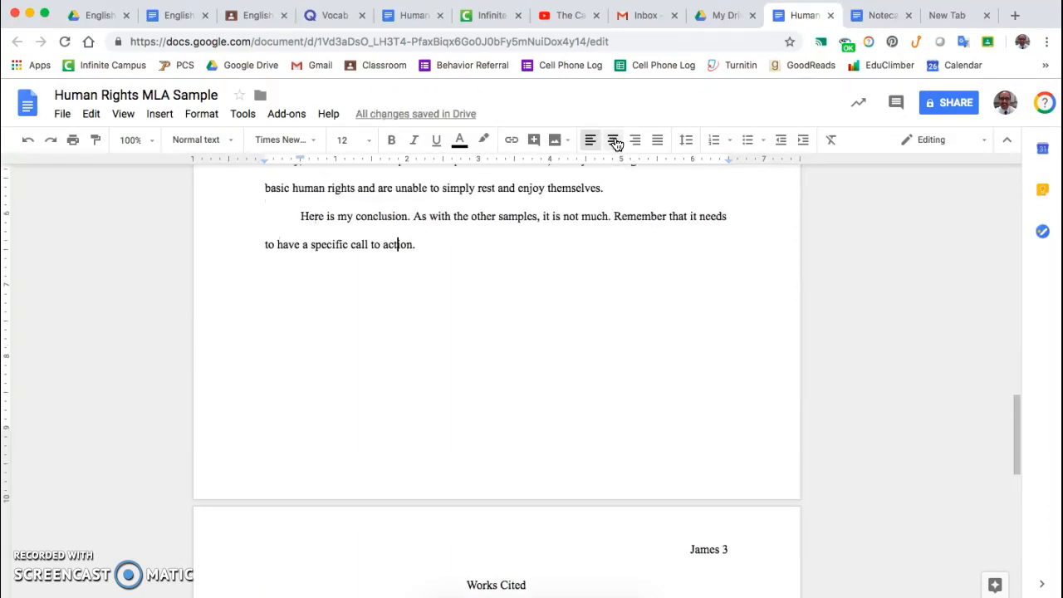
Test a page break after the conclusion with filler text, then undo it.
key(Return)
key(Return)
key(Return)
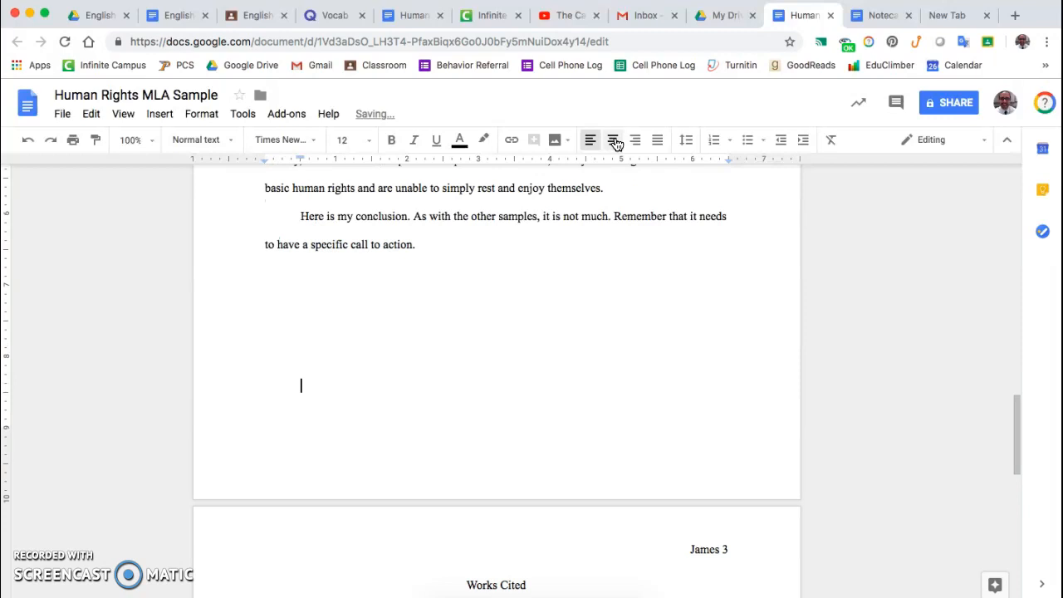
key(Return)
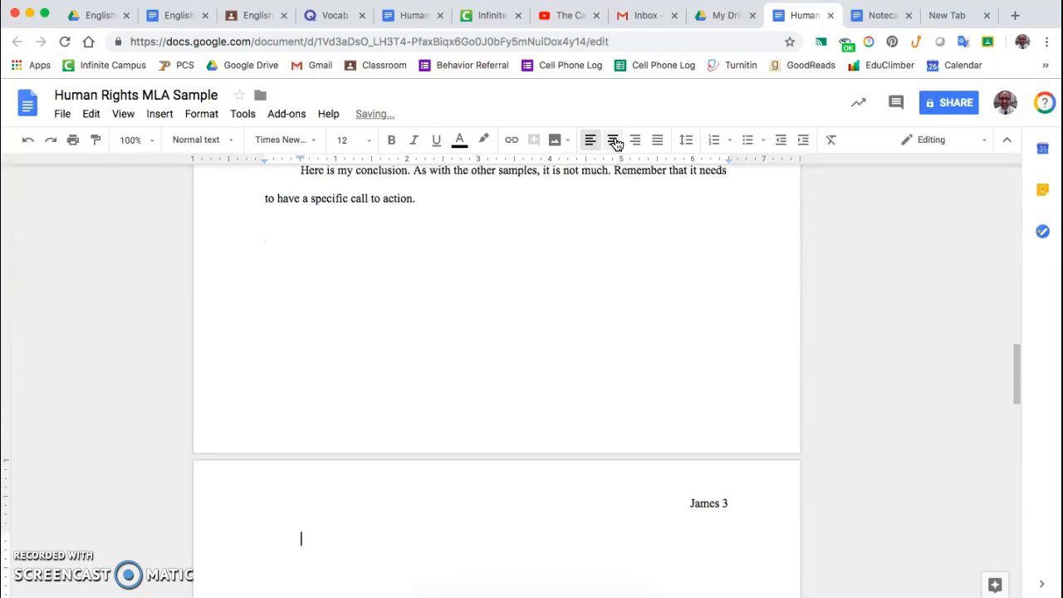
text(gdfsgs)
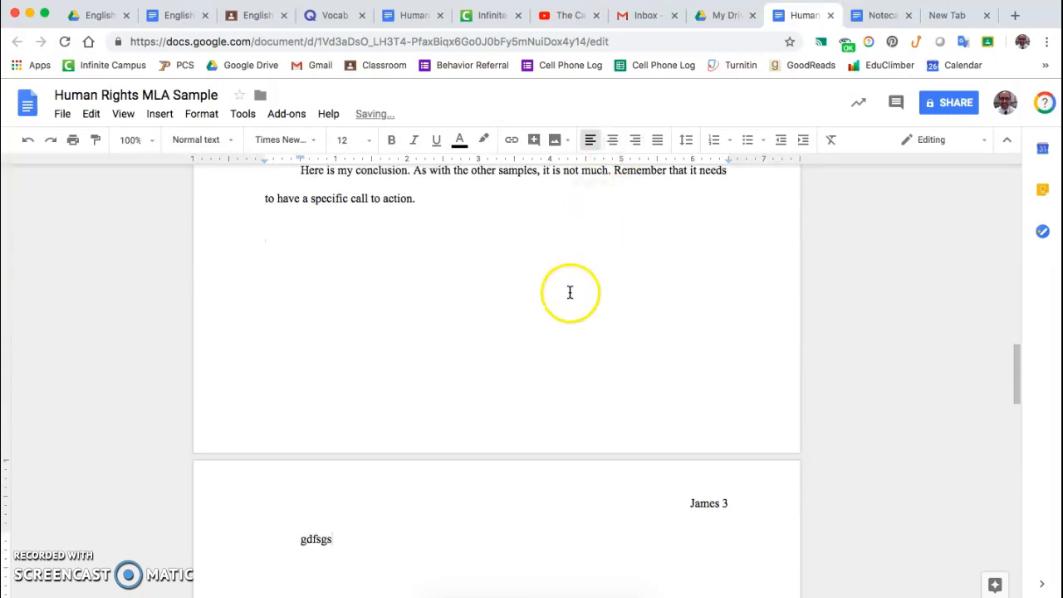
scroll(570, 291, down, 15)
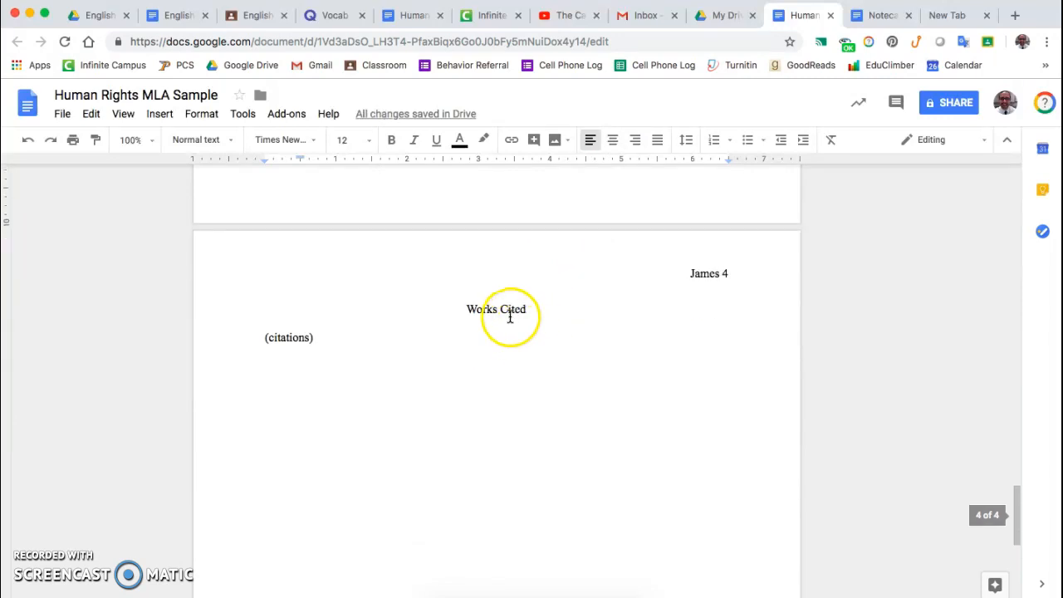
scroll(510, 310, up, 12)
click(483, 359)
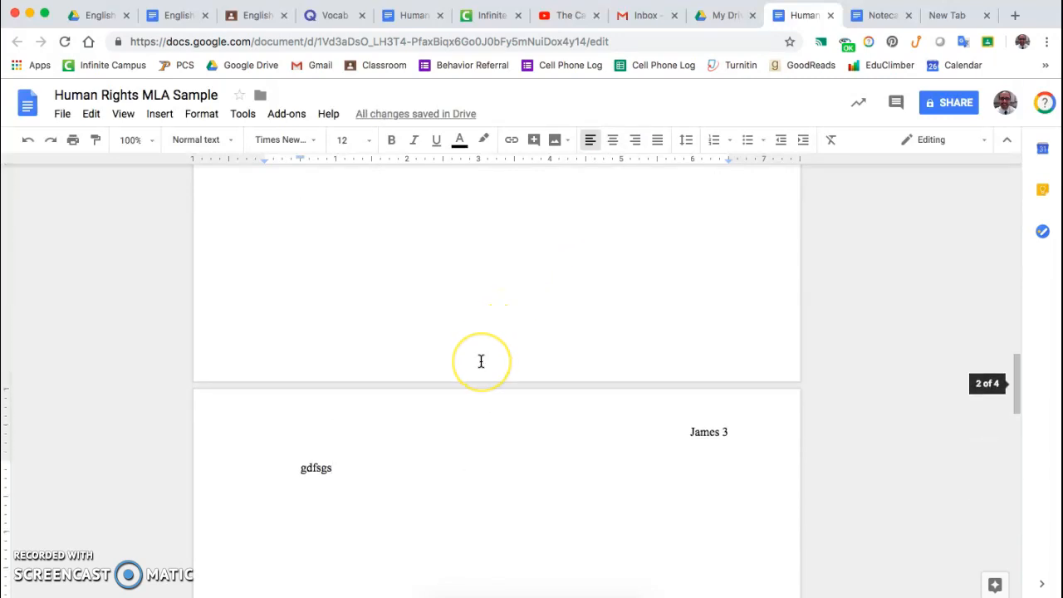
key(ctrl+z)
Select and delete the '(citations)' text below the Works Cited heading on page 3.
scroll(481, 361, up, 2)
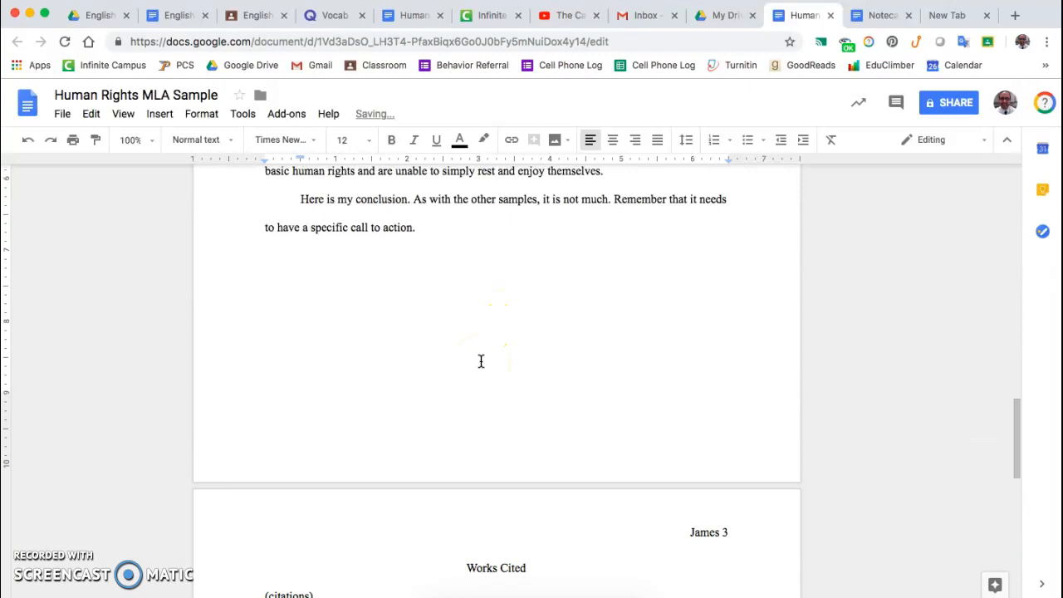
scroll(481, 362, down, 2)
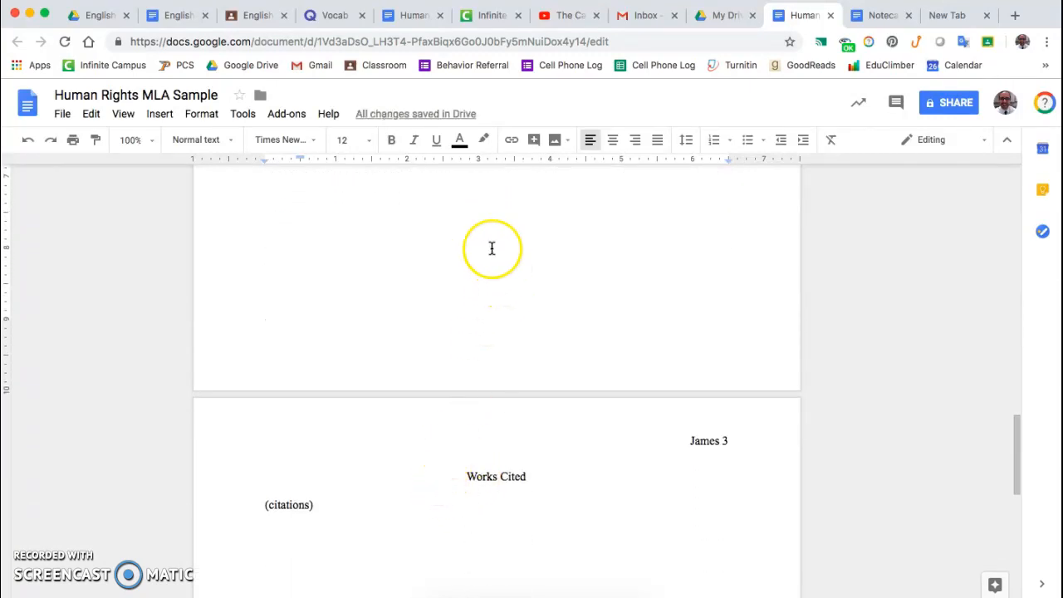
scroll(491, 248, down, 1)
scroll(492, 249, up, 3)
scroll(492, 248, down, 2)
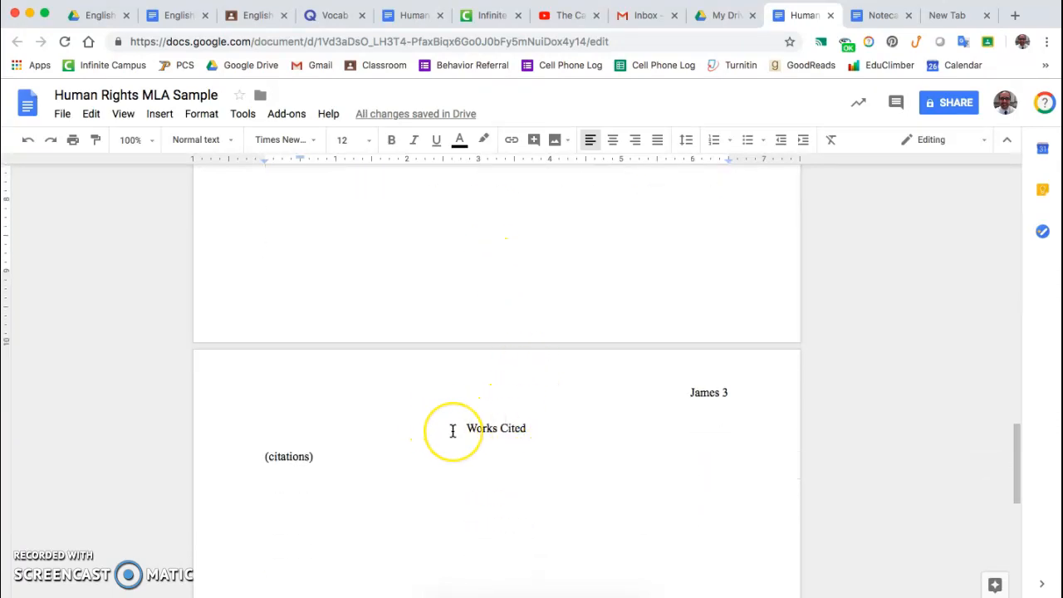
drag(356, 456, 225, 464)
key(BackSpace)
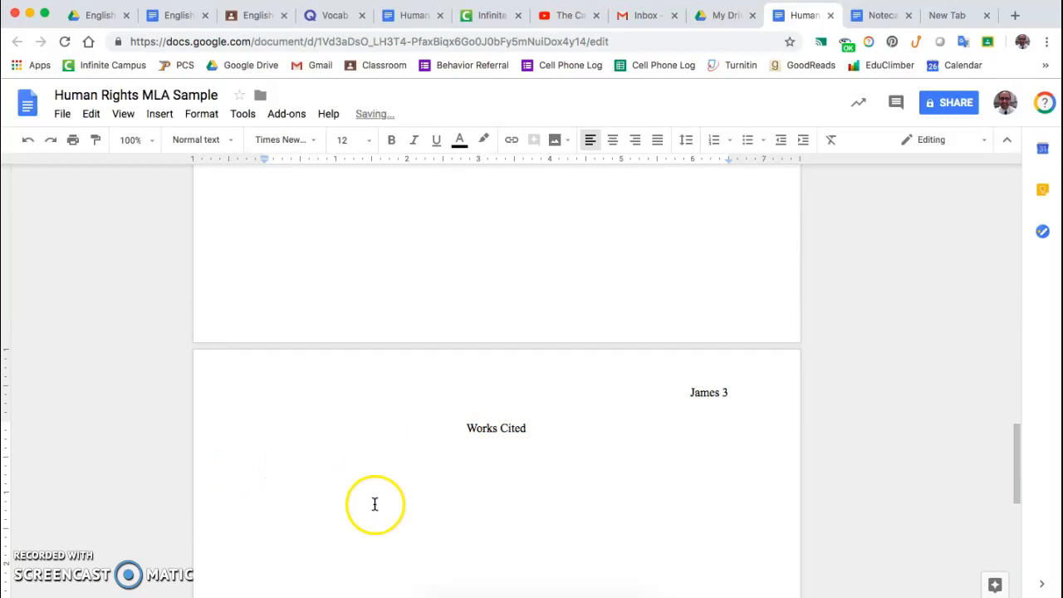
Copy the Kristof citation from Notecard #5 and paste it under Works Cited in the essay.
click(877, 18)
scroll(458, 322, down, 2)
scroll(458, 323, down, 15)
scroll(458, 323, down, 5)
scroll(458, 323, up, 3)
scroll(458, 323, up, 3)
click(652, 372)
drag(651, 372, 235, 356)
key(ctrl+c)
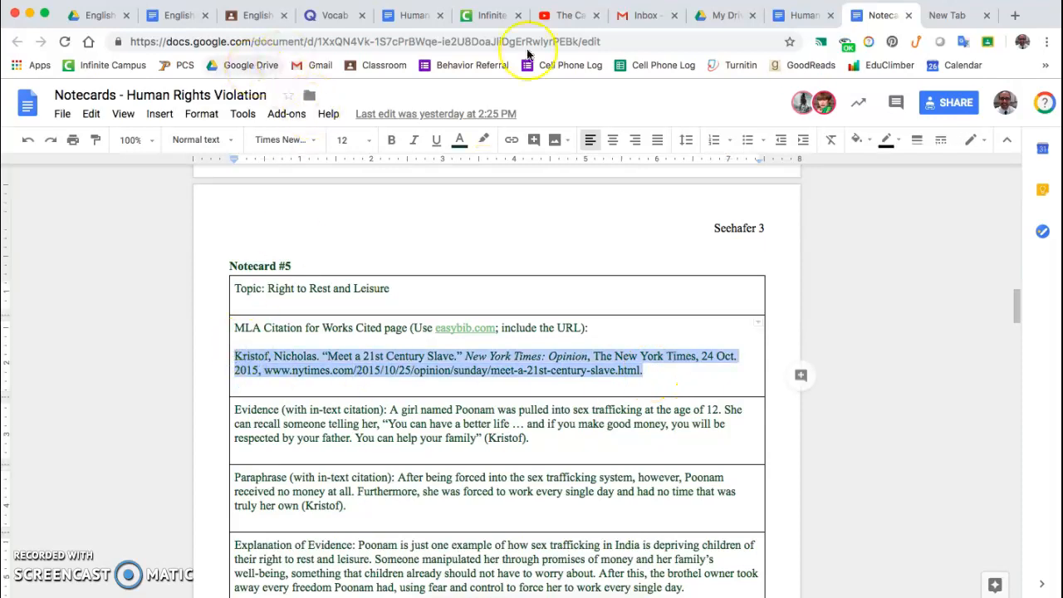
click(773, 18)
key(ctrl+v)
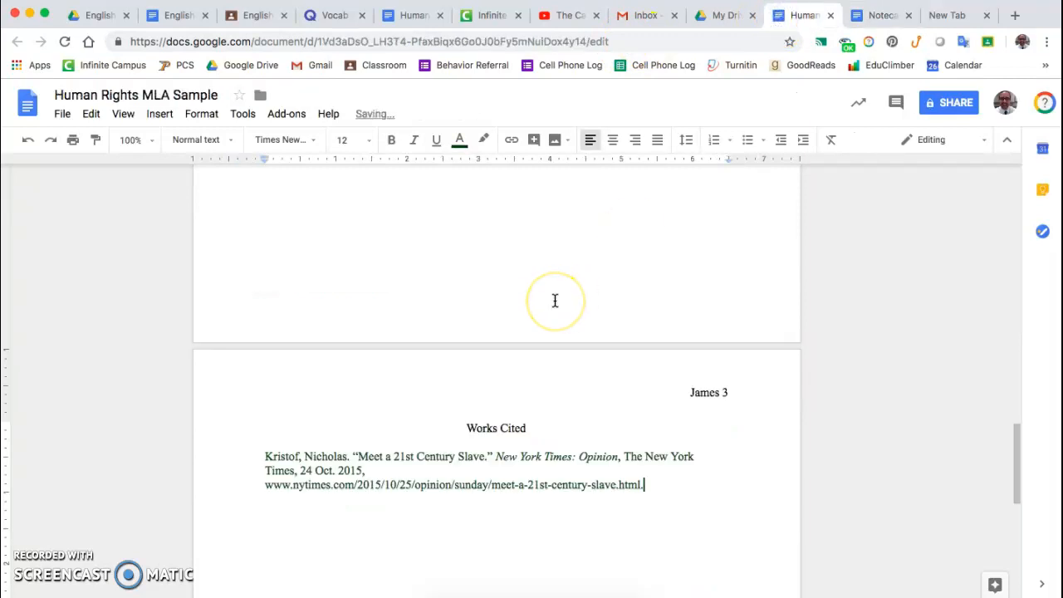
Copy the Townsend citation from the Notecards document for the essay's Works Cited page.
click(881, 15)
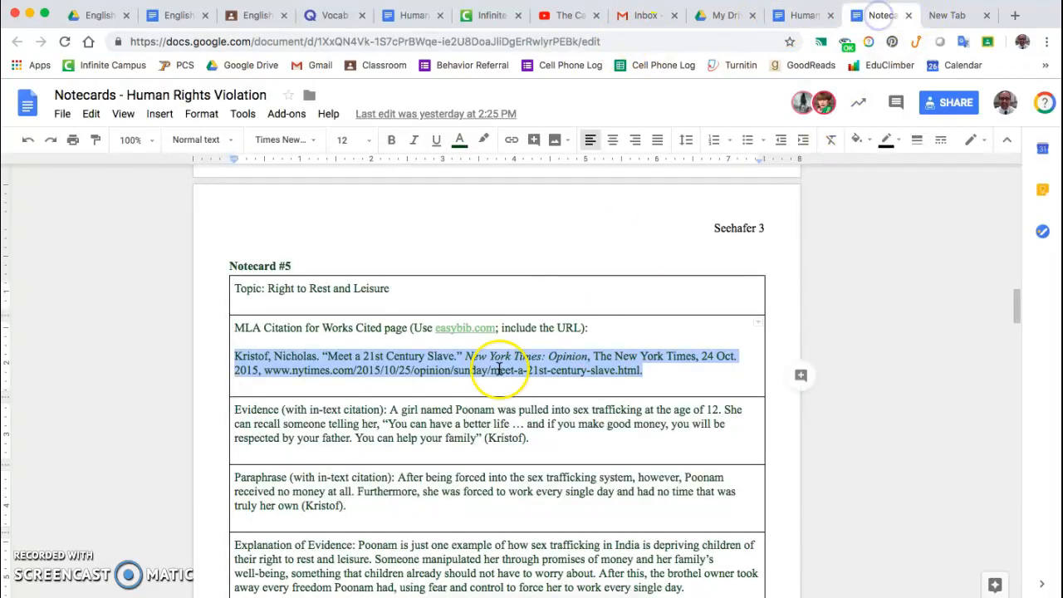
scroll(499, 368, down, 3)
click(684, 348)
drag(723, 351, 234, 326)
key(ctrl+c)
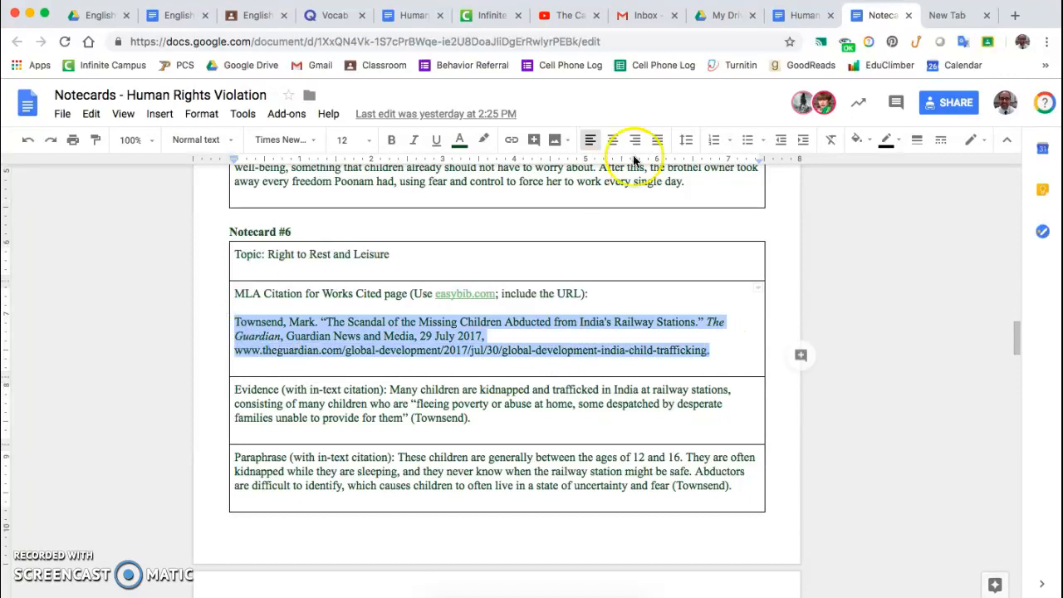
click(804, 16)
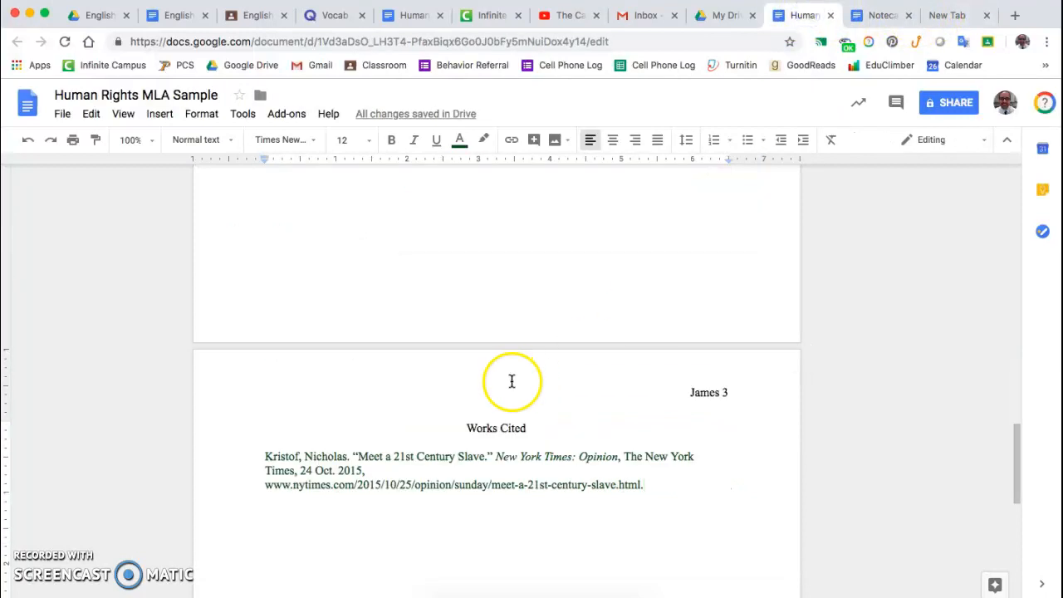
Paste the Townsend citation on a new line below Kristof's, undoing the automatic NYT link.
key(Return)
key(ctrl+v)
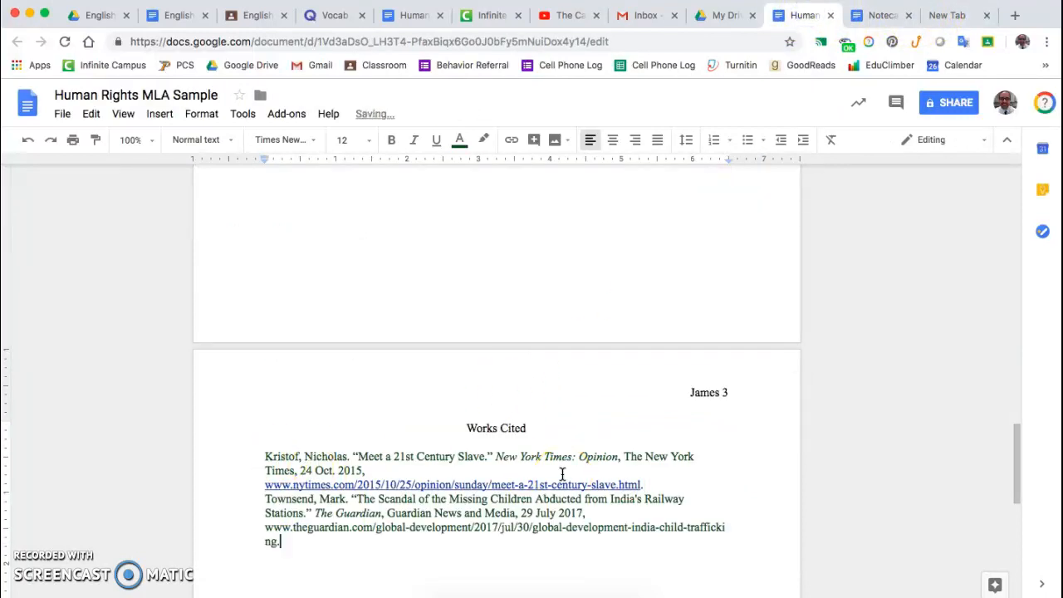
click(666, 483)
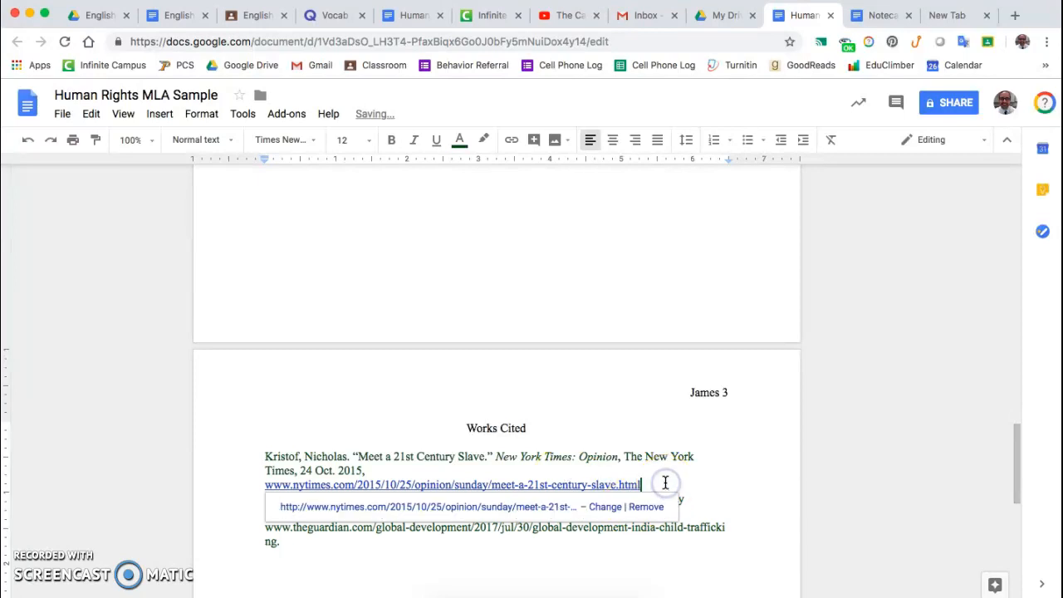
key(ctrl+z)
key(ctrl+z)
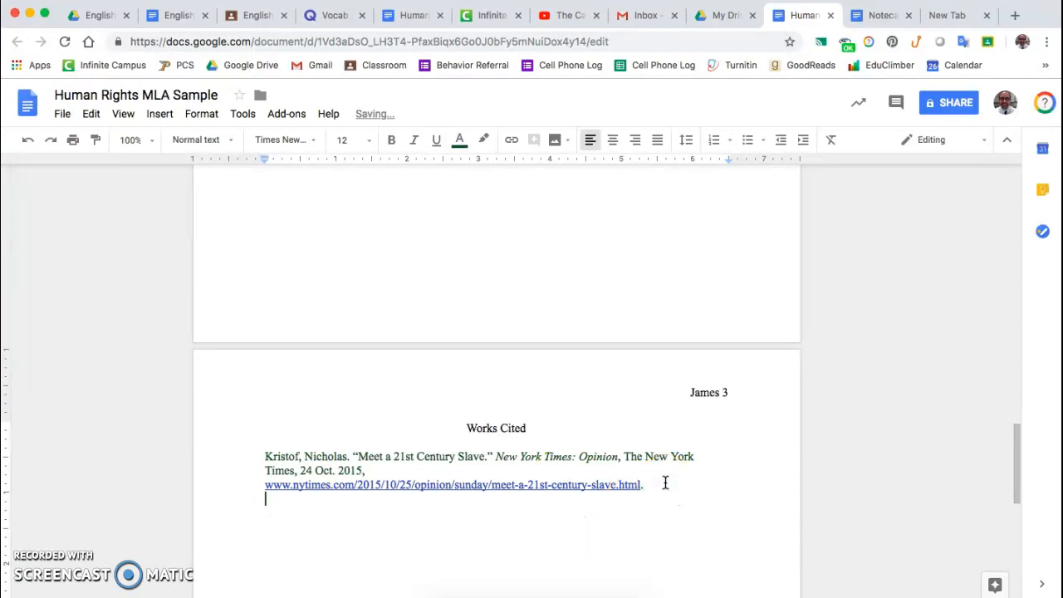
key(ctrl+v)
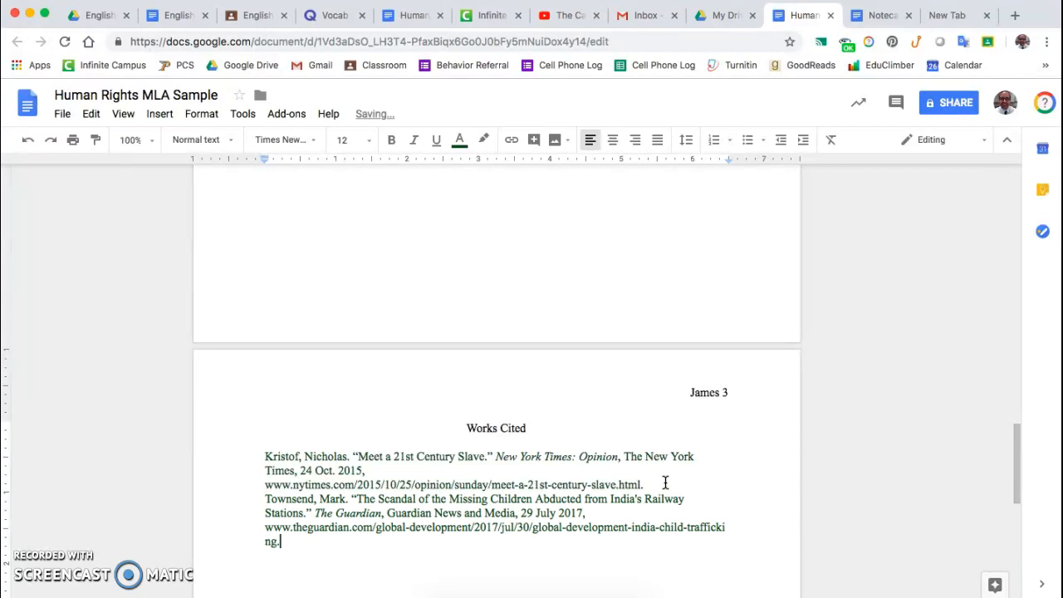
key(Up)
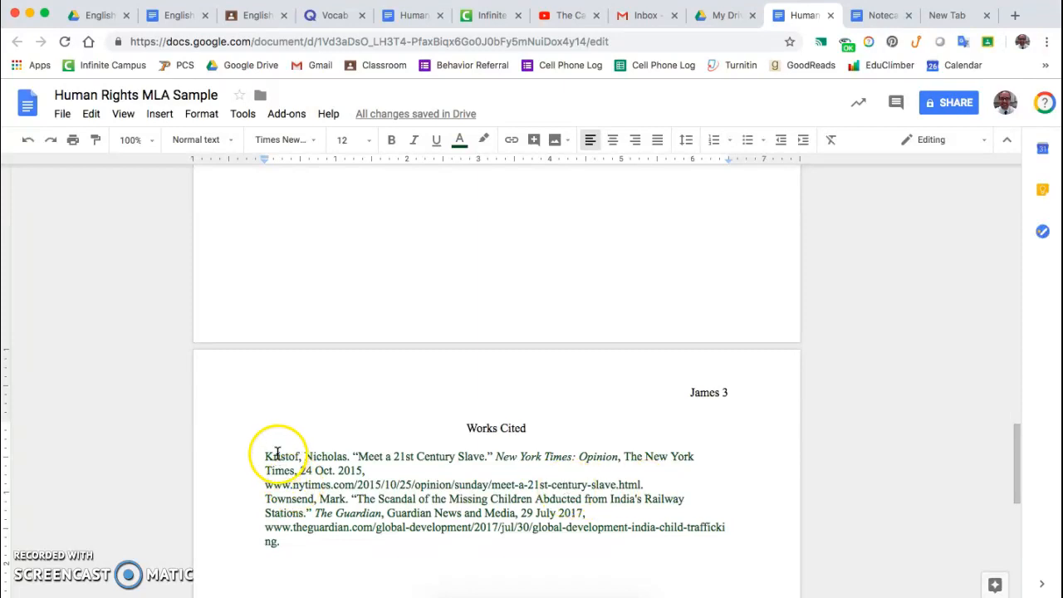
Set the Works Cited heading and both citations to black text.
click(297, 499)
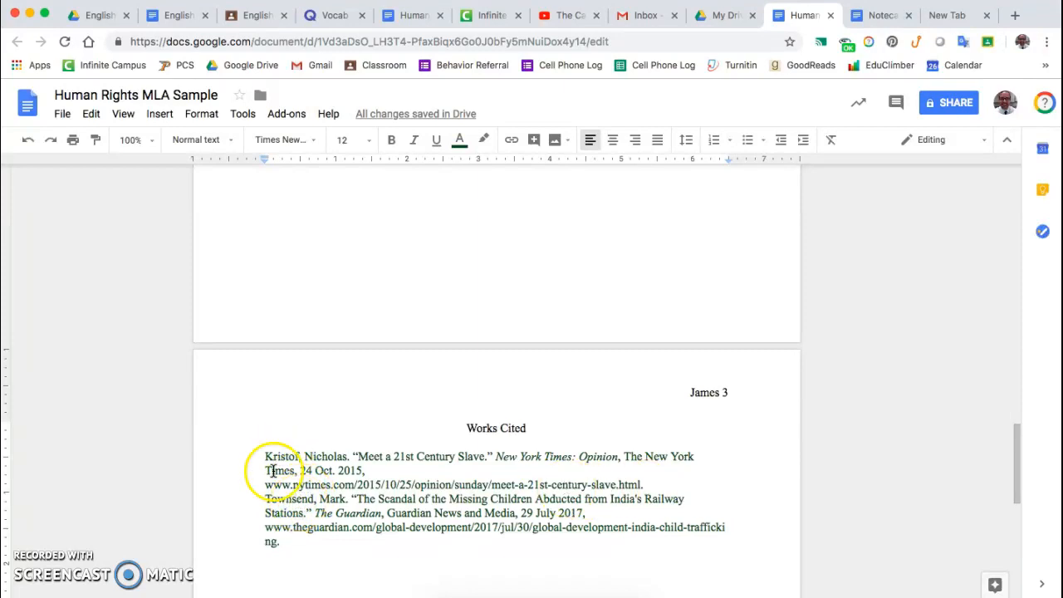
drag(469, 429, 570, 577)
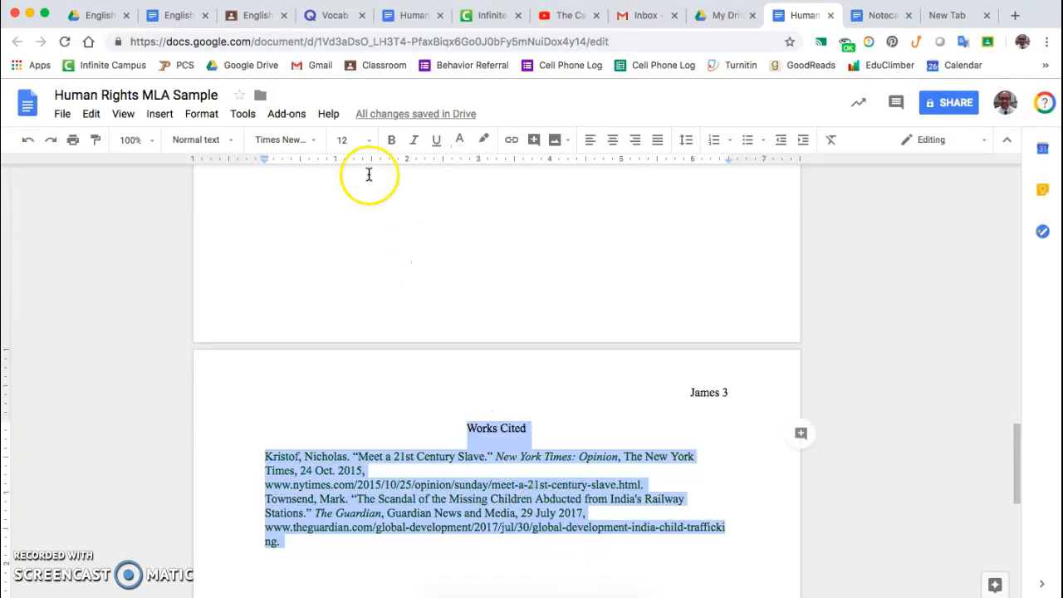
click(466, 142)
click(466, 167)
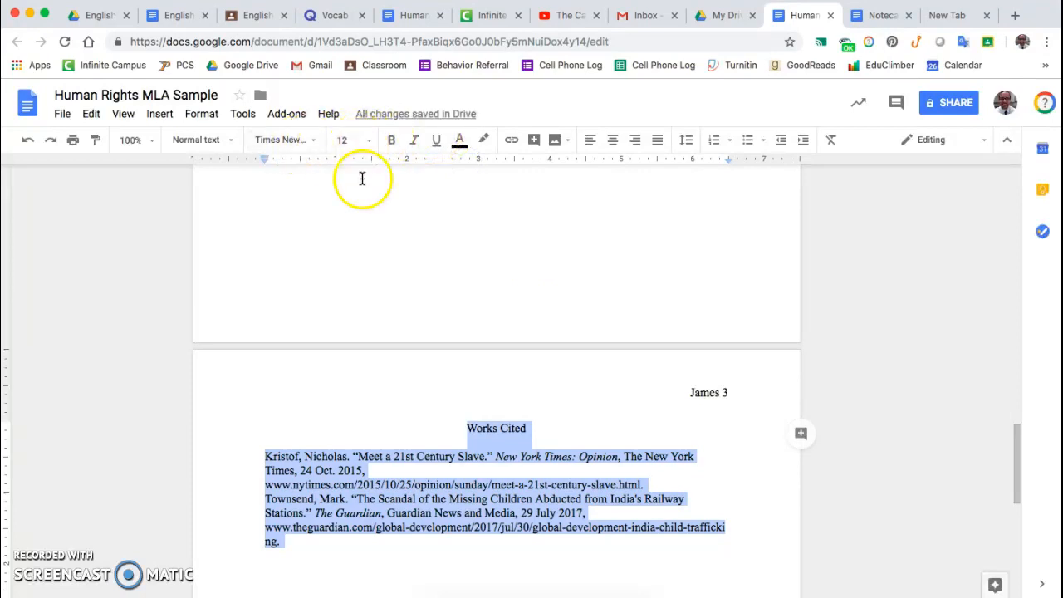
Apply Double line spacing to the Works Cited heading and both citations, then check the lines.
click(687, 148)
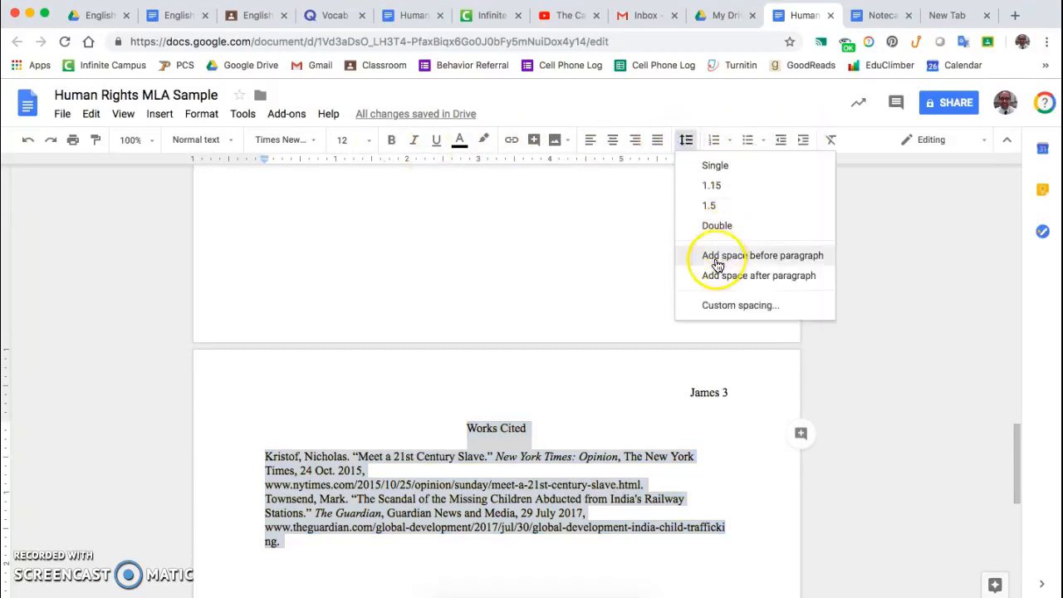
click(717, 227)
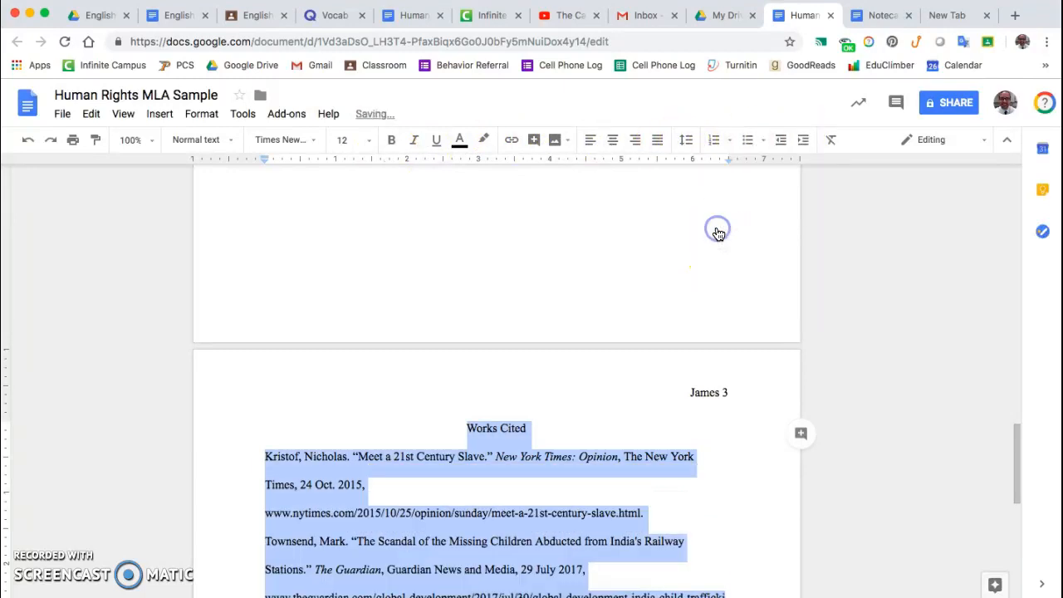
click(370, 498)
scroll(370, 498, down, 5)
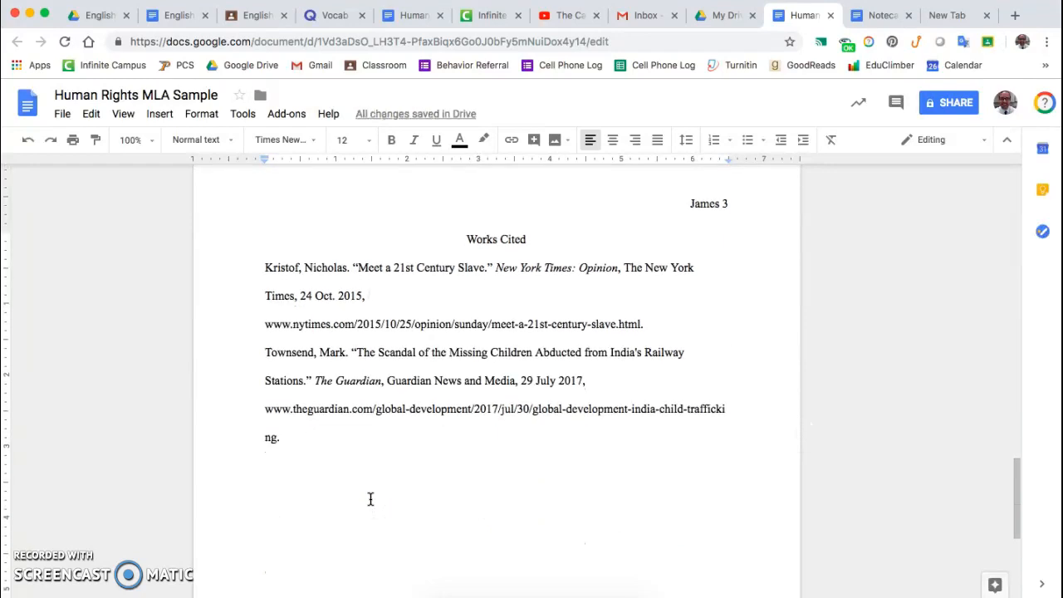
click(266, 269)
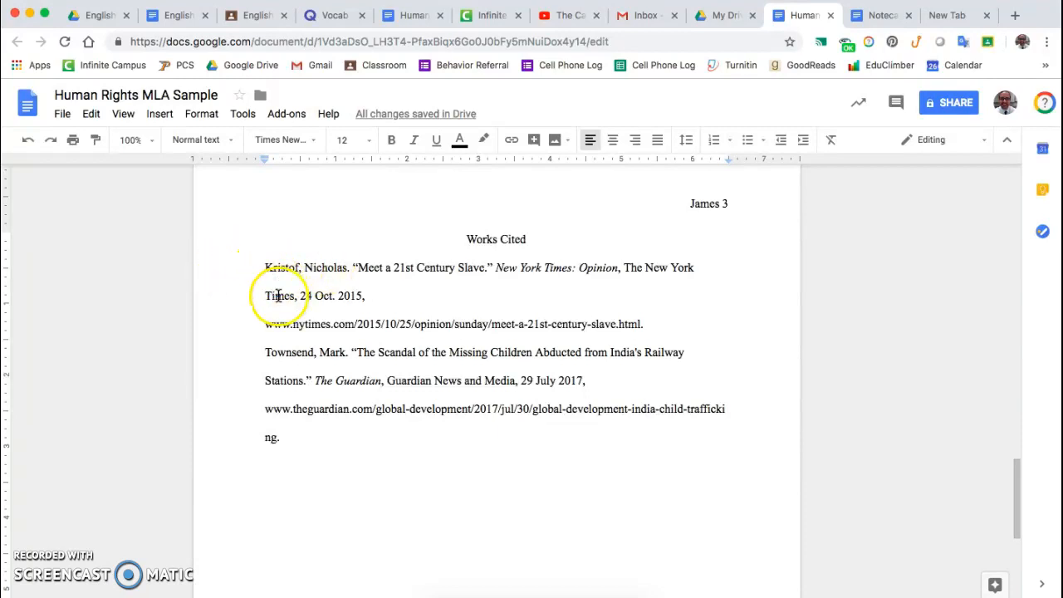
click(266, 297)
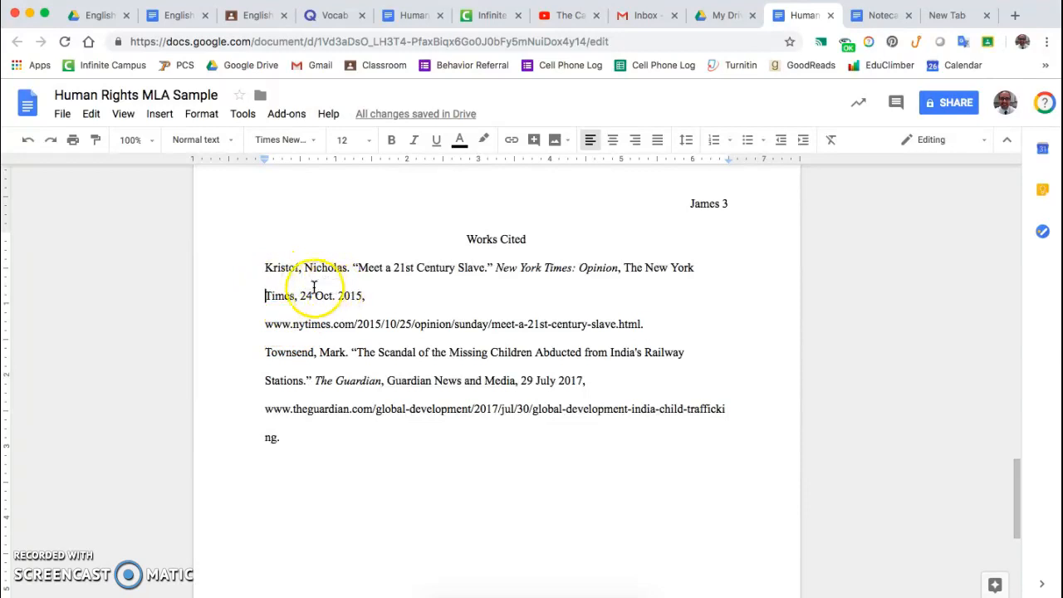
Give the Kristof and Townsend entries a half-inch hanging indent and check the result.
drag(266, 268, 375, 447)
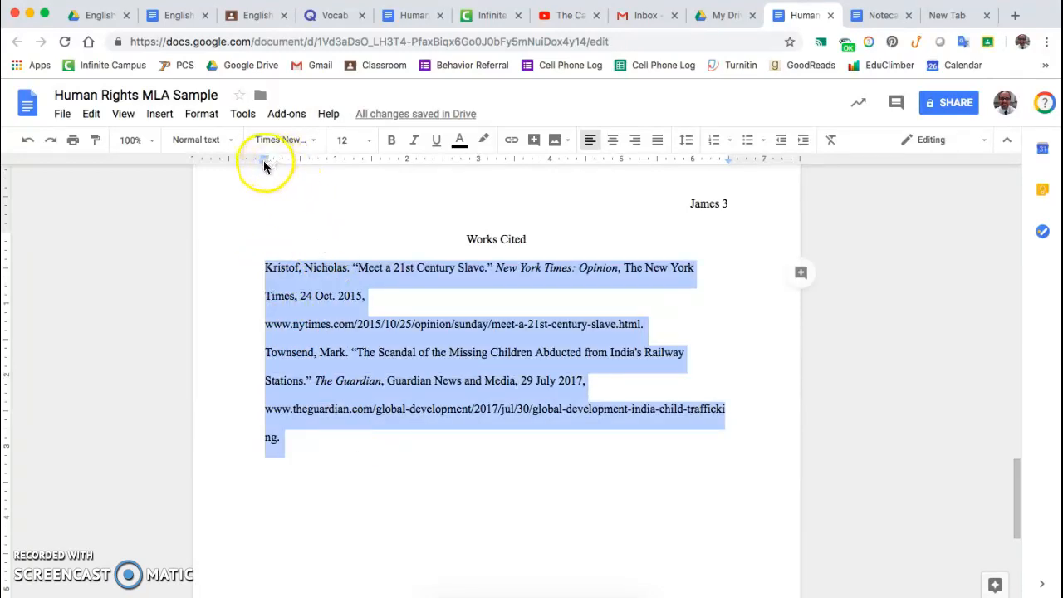
mouse_move(266, 159)
mouse_down()
mouse_move(301, 161)
mouse_move(264, 161)
mouse_up()
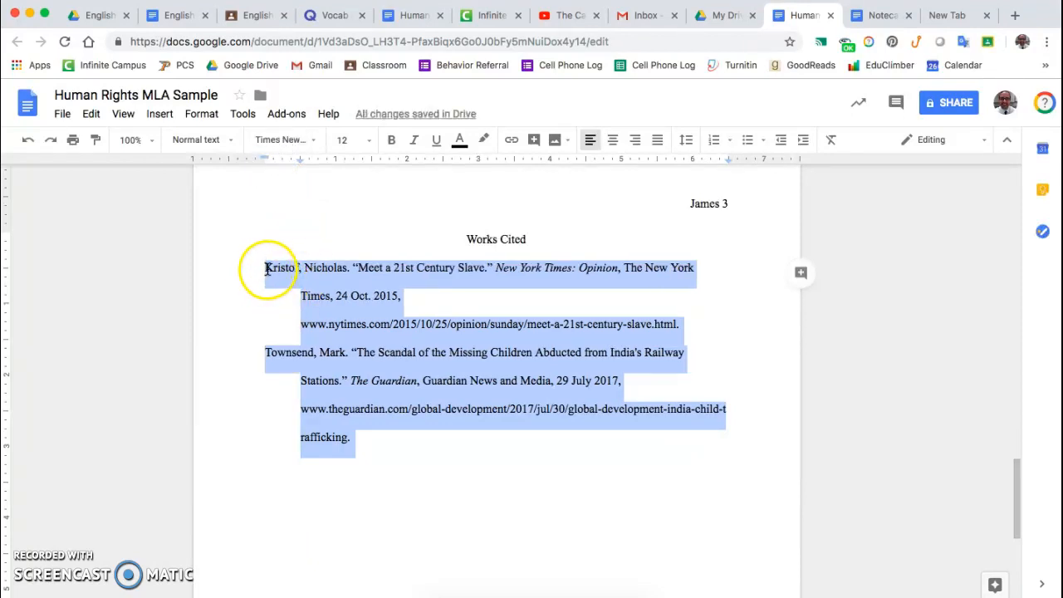
click(303, 296)
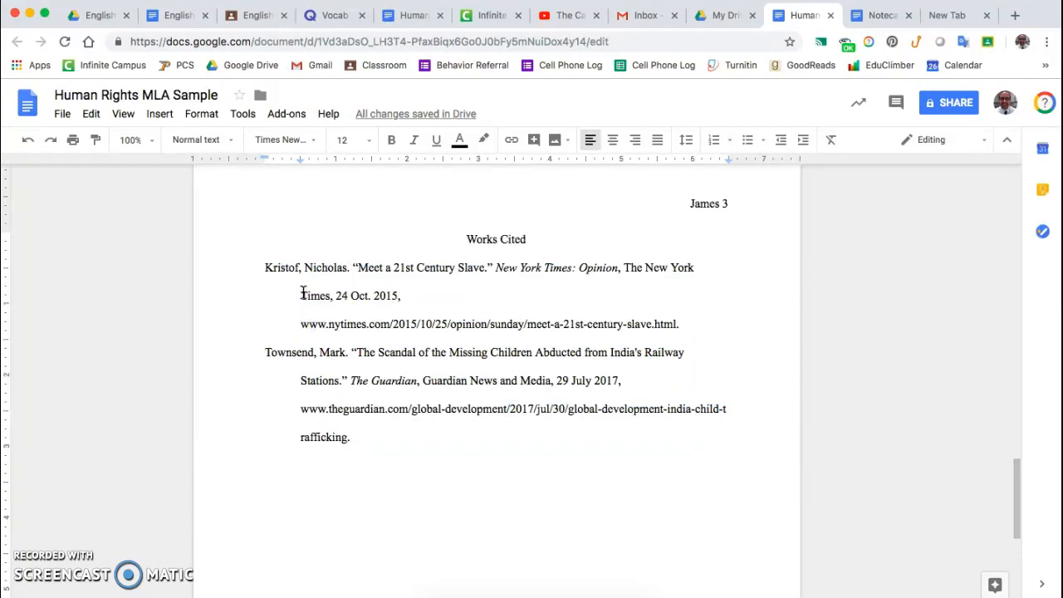
click(304, 296)
drag(288, 267, 336, 324)
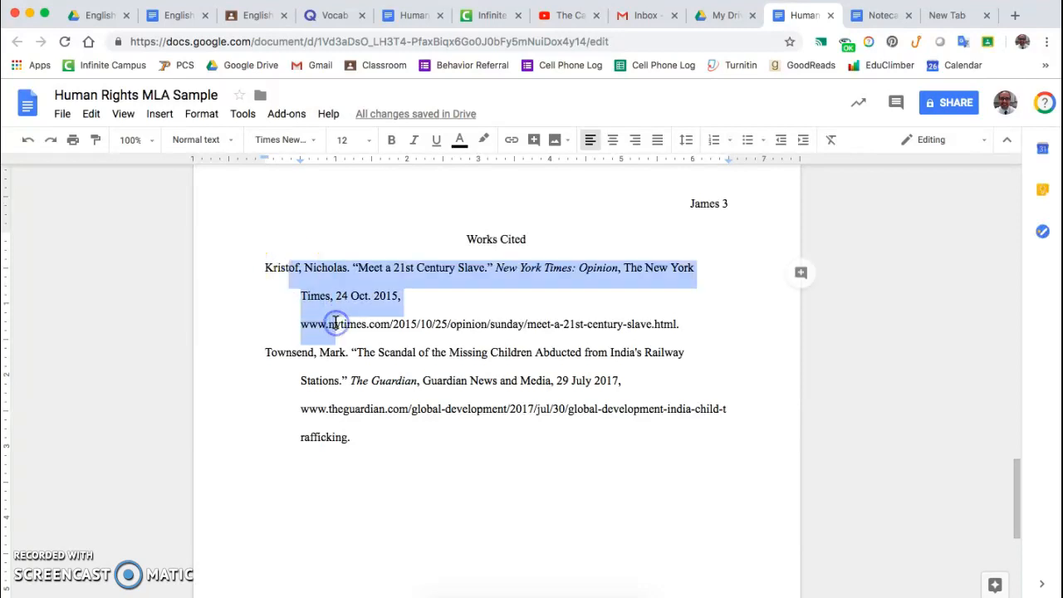
click(627, 270)
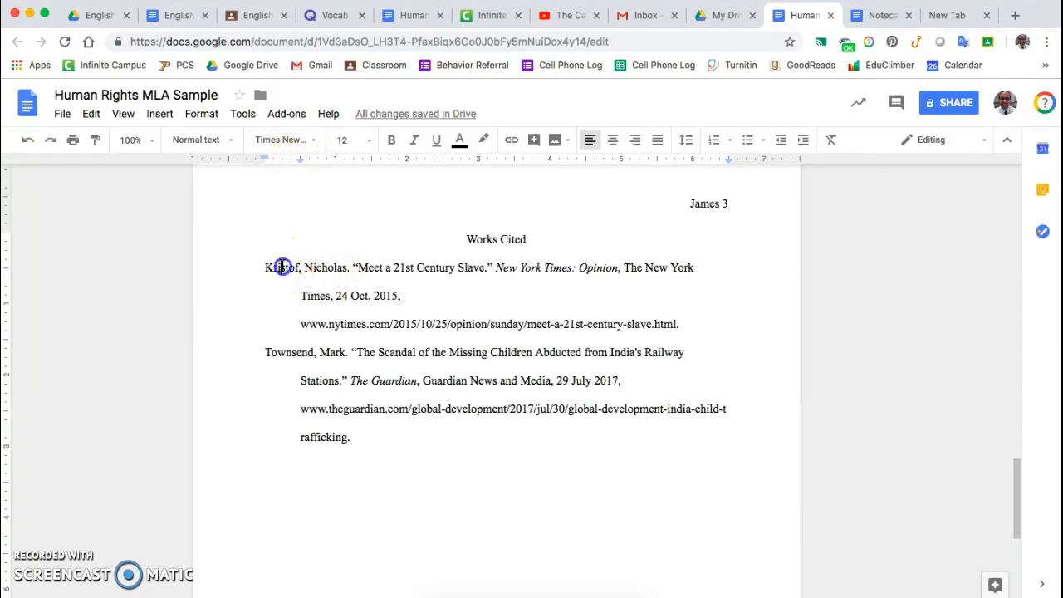
drag(280, 268, 424, 456)
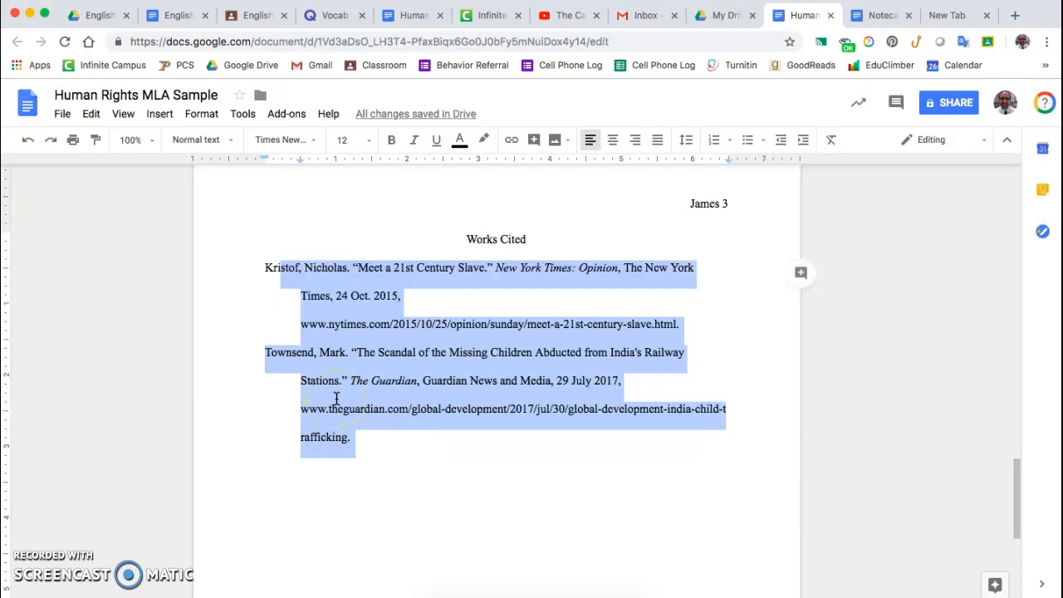
click(431, 381)
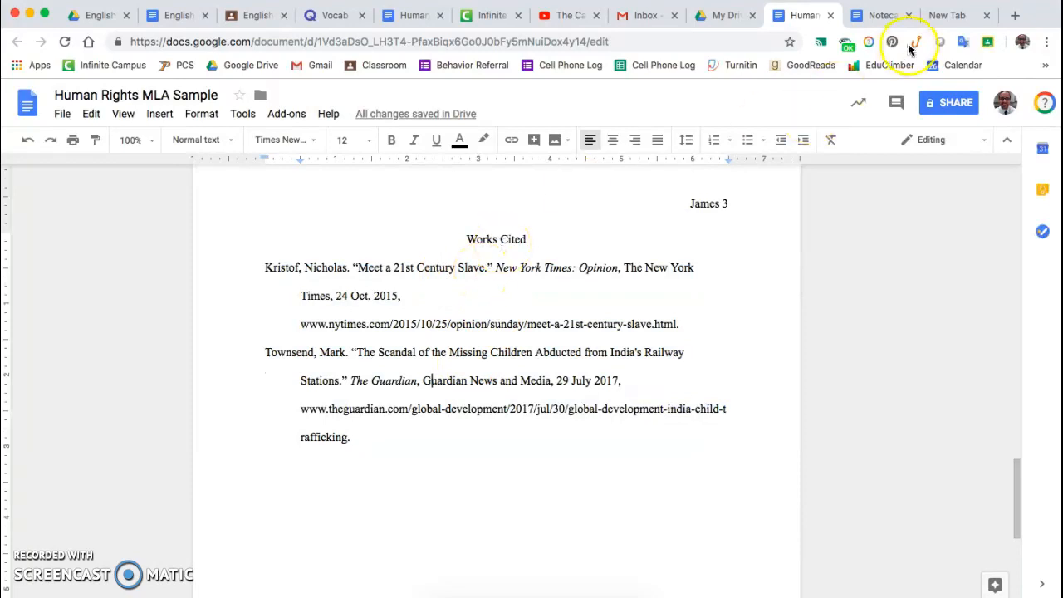
Go to easybib.com in a new tab and choose 'I only want to create citations'.
click(937, 18)
text(easybib.co)
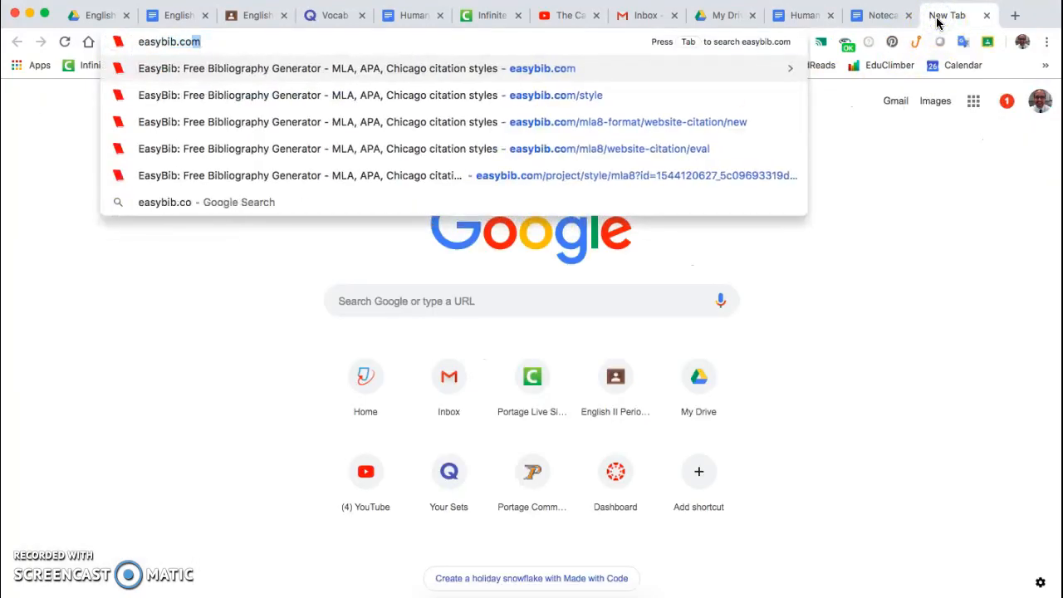
key(Return)
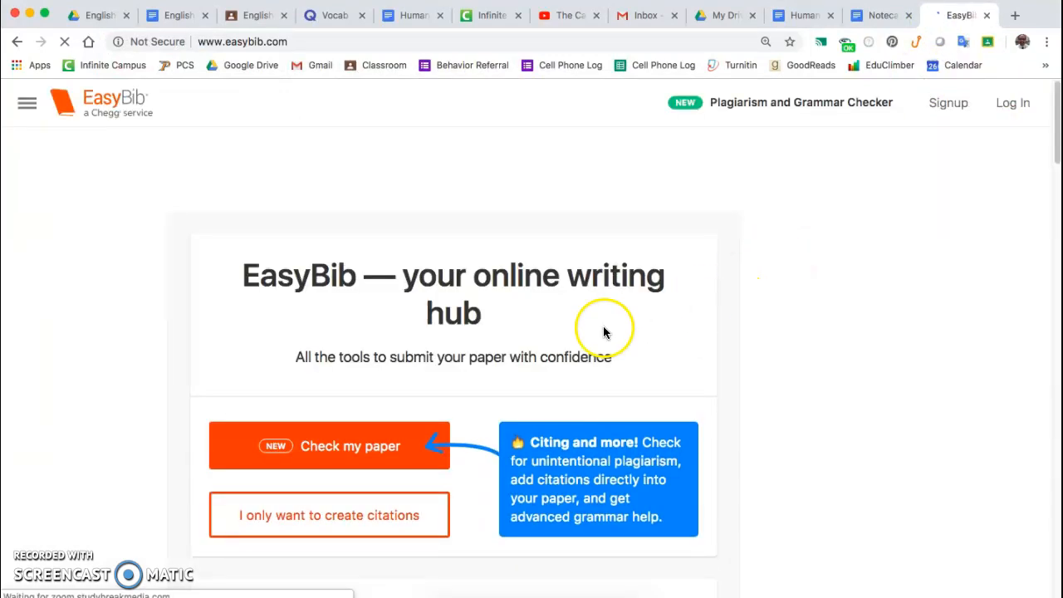
click(348, 529)
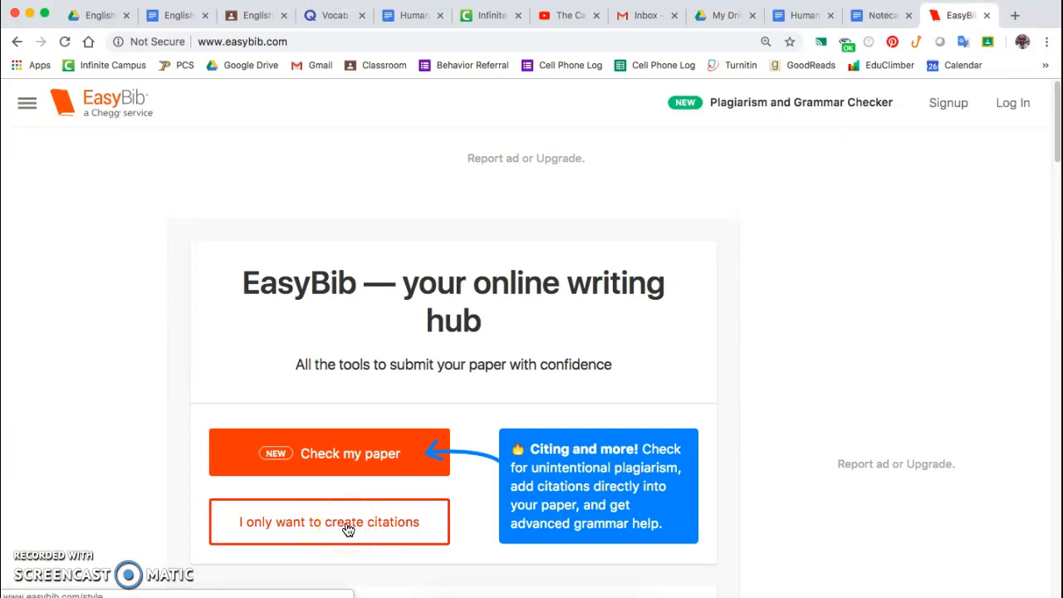
click(348, 528)
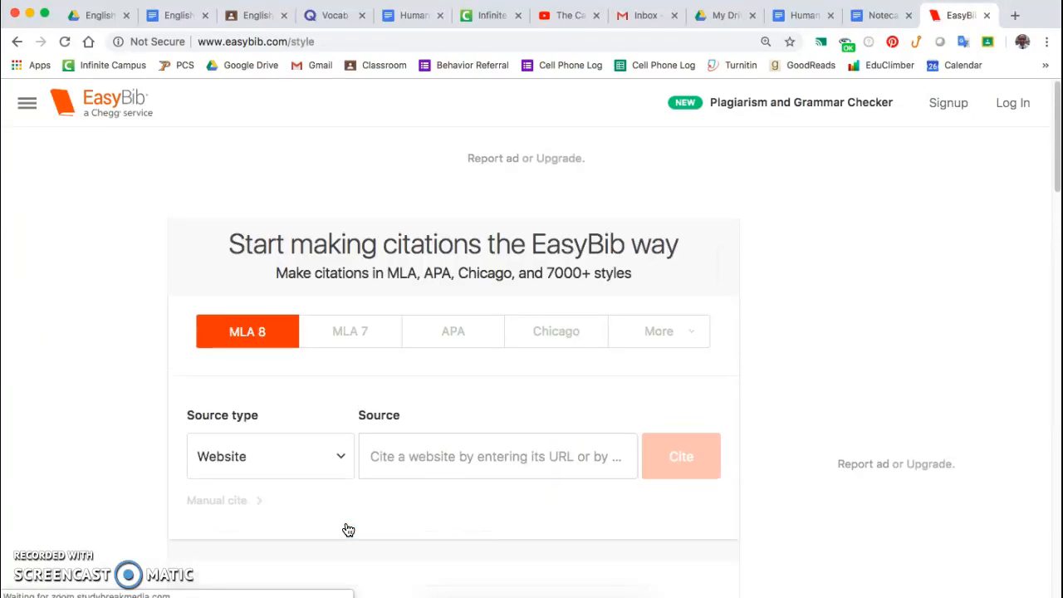
Switch to Manual cite to get the 'Cite a Website in MLA 8' form.
scroll(394, 416, down, 10)
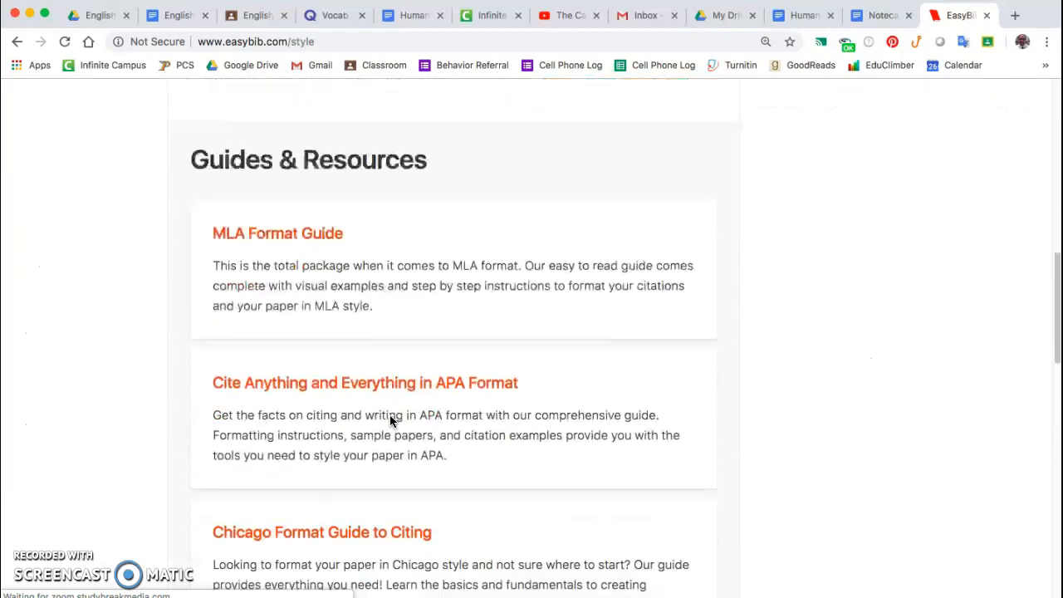
scroll(390, 420, down, 10)
scroll(389, 421, up, 10)
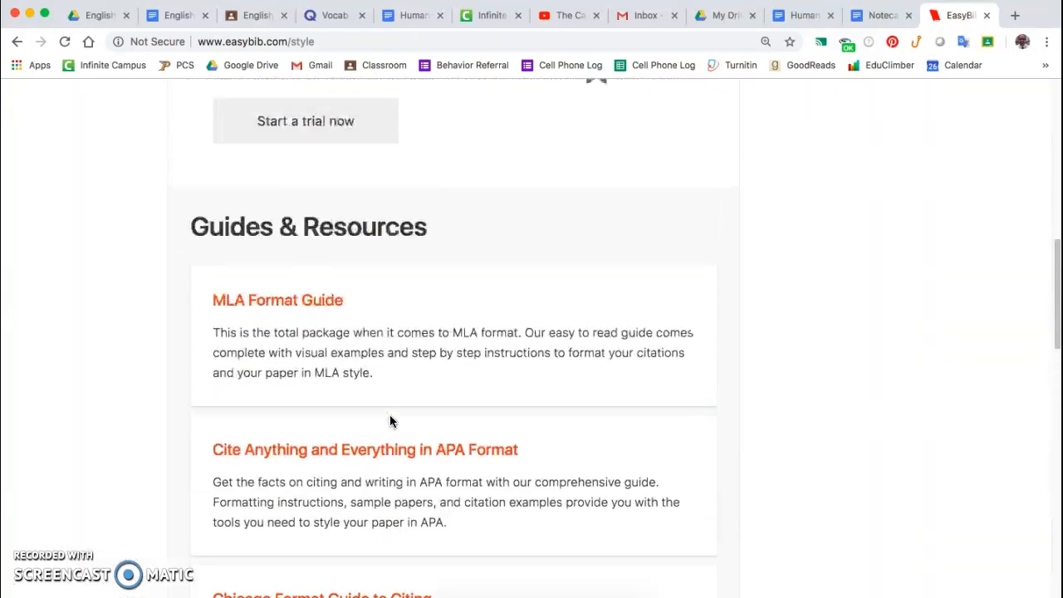
scroll(390, 422, up, 10)
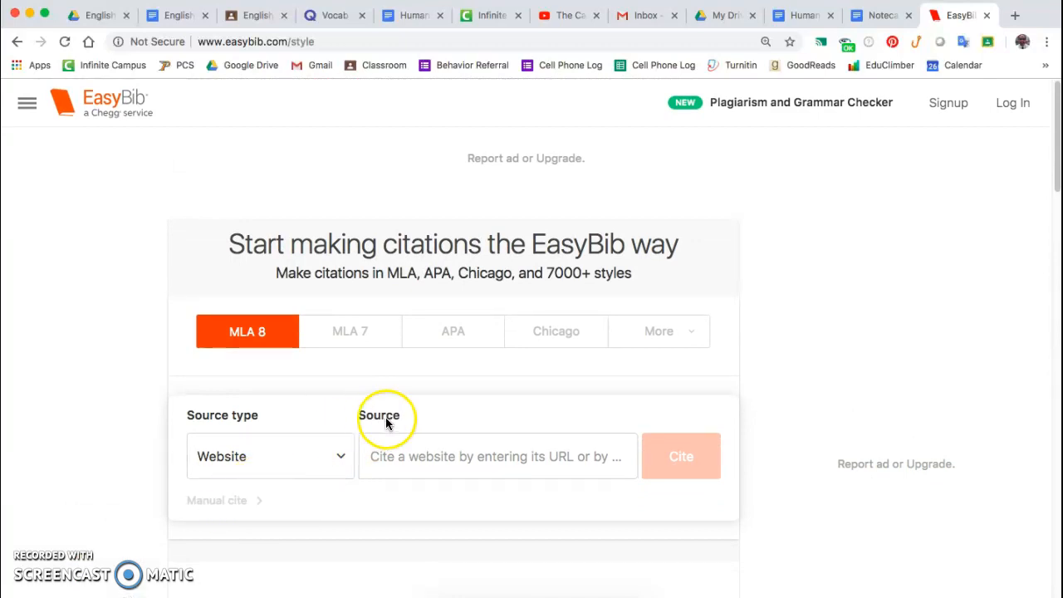
scroll(396, 423, down, 5)
scroll(395, 424, down, 10)
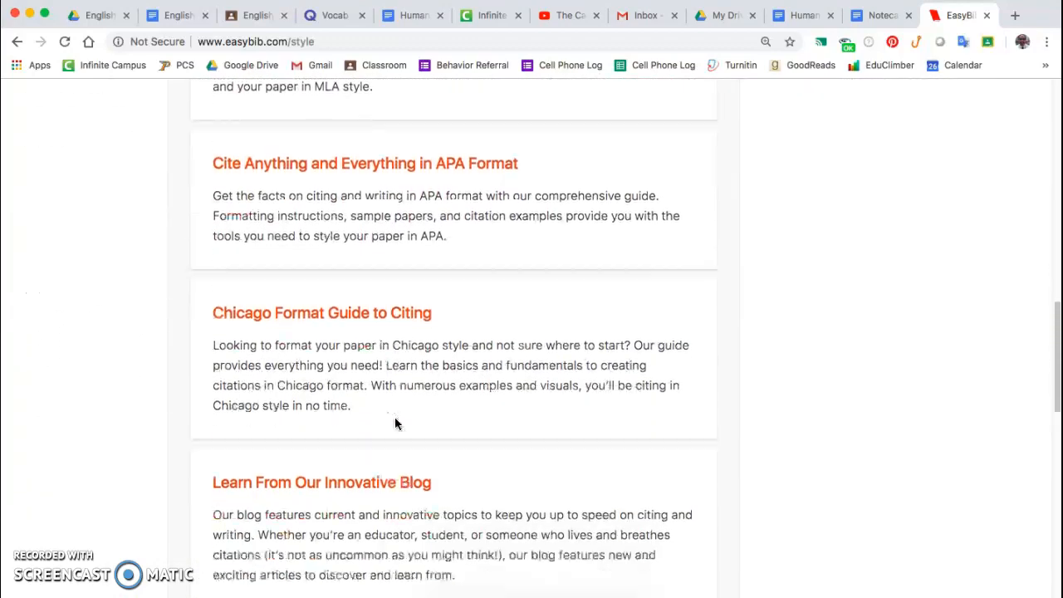
scroll(394, 424, down, 6)
scroll(395, 423, up, 12)
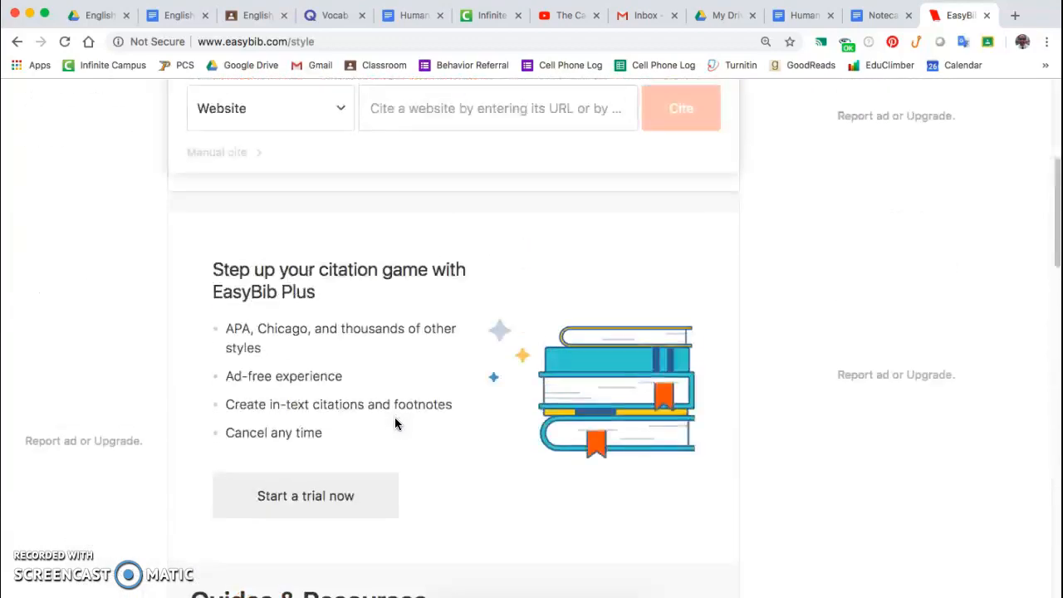
scroll(395, 424, up, 5)
click(245, 484)
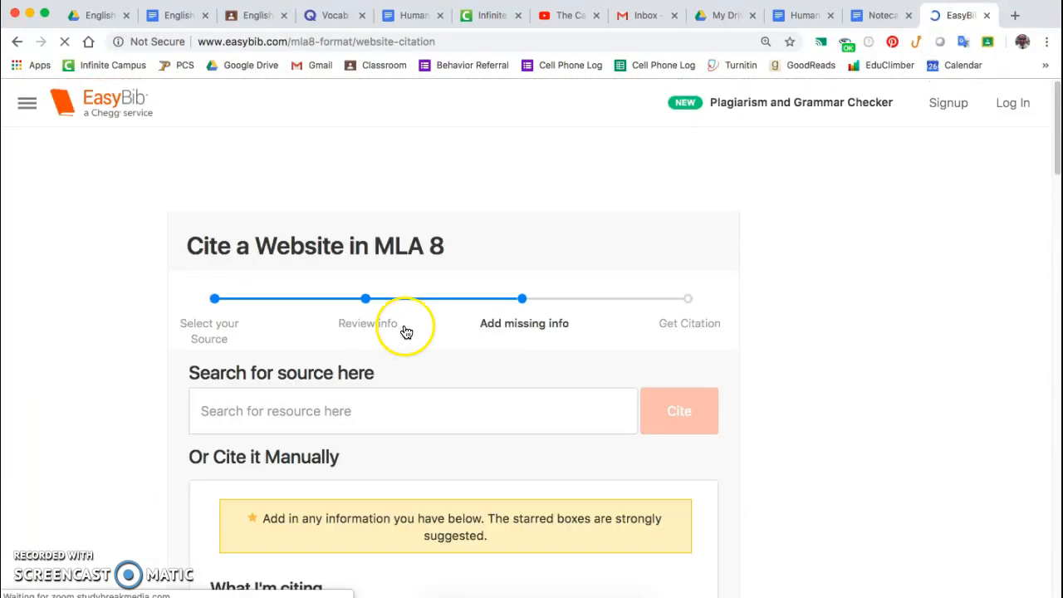
scroll(140, 359, down, 15)
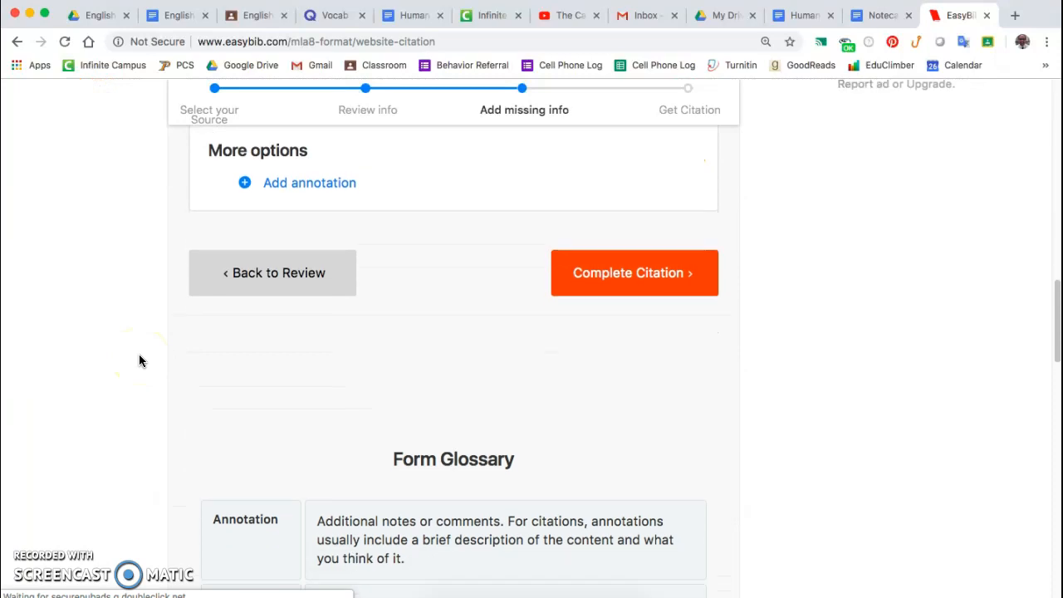
Complete the website citation, accepting the sponsored message to continue.
click(603, 384)
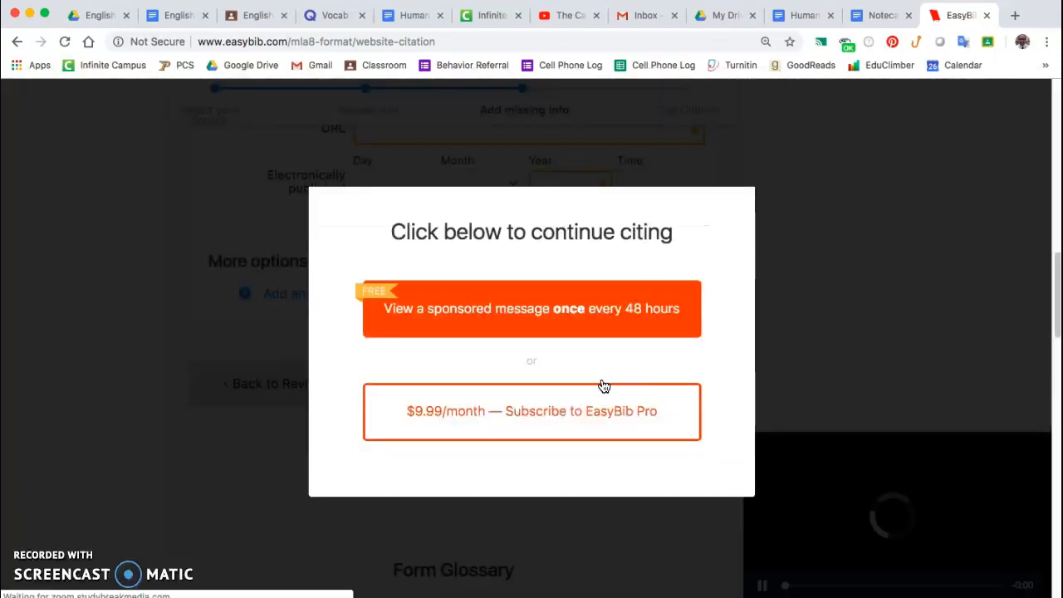
click(562, 317)
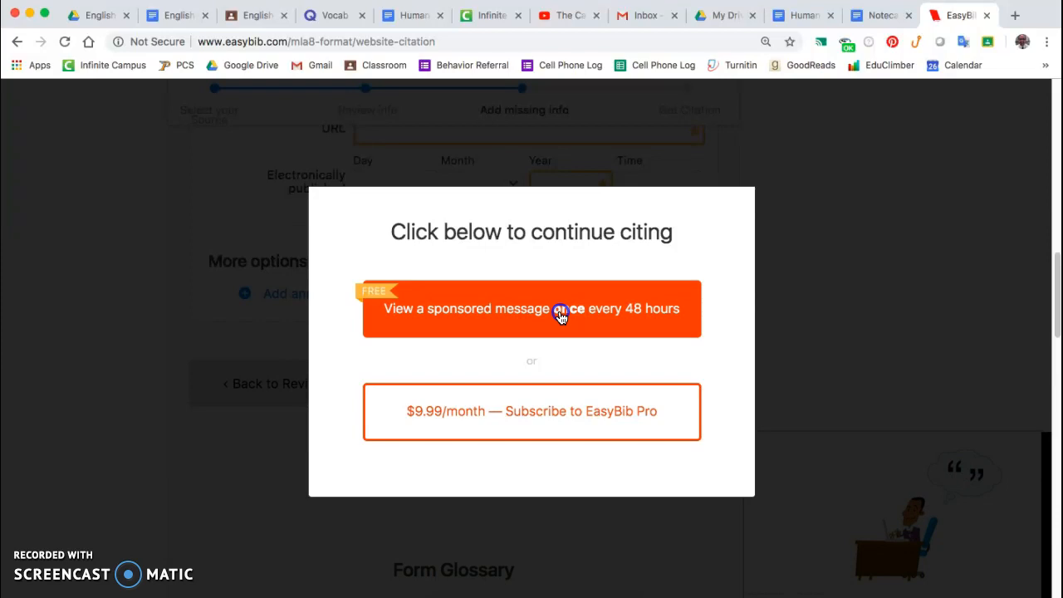
click(563, 316)
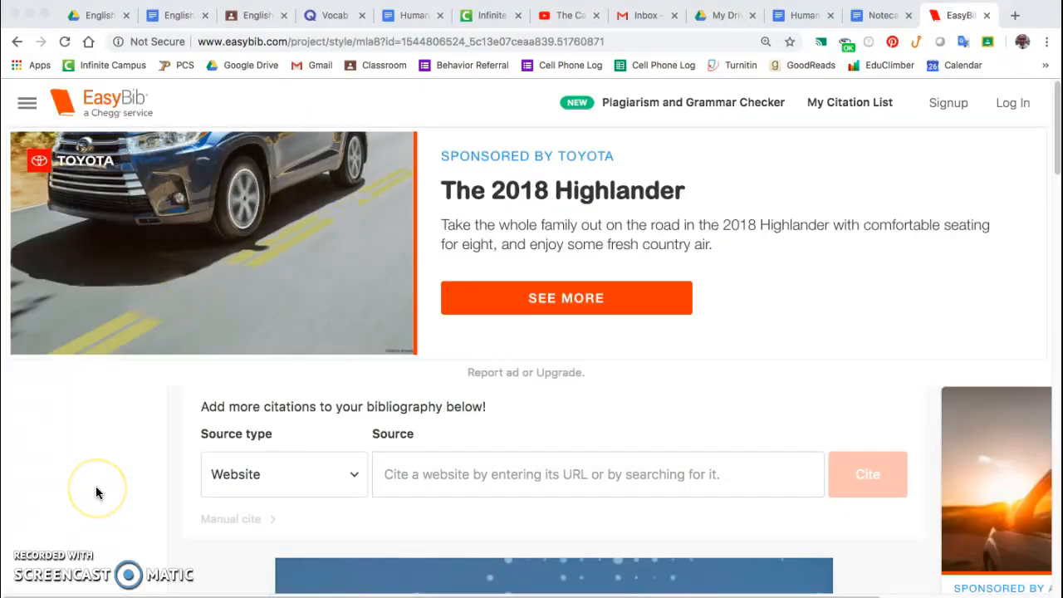
Close the floating video ad on the citation list page.
scroll(96, 493, down, 5)
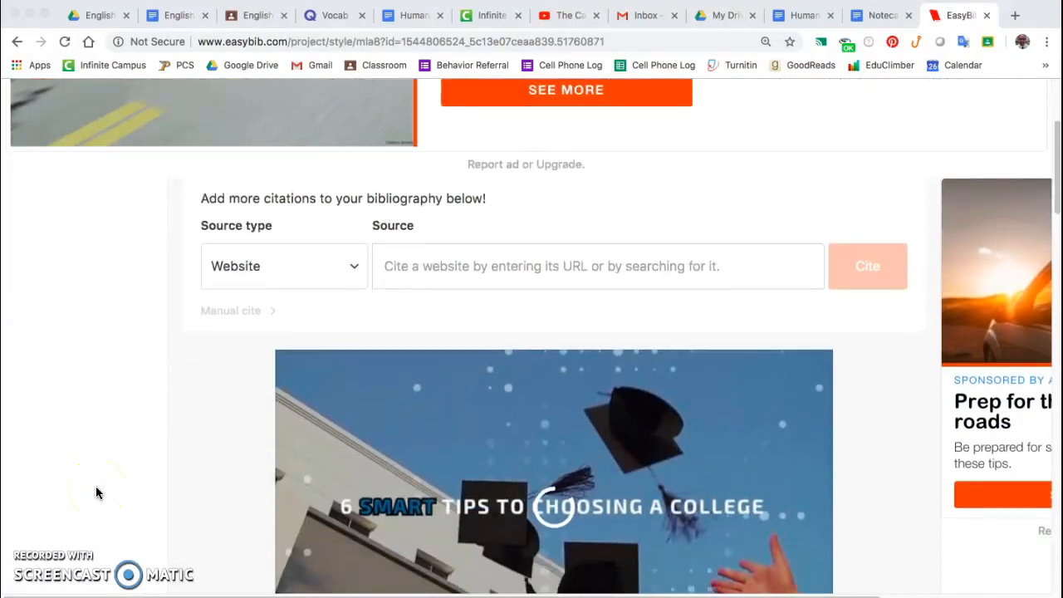
scroll(95, 492, down, 15)
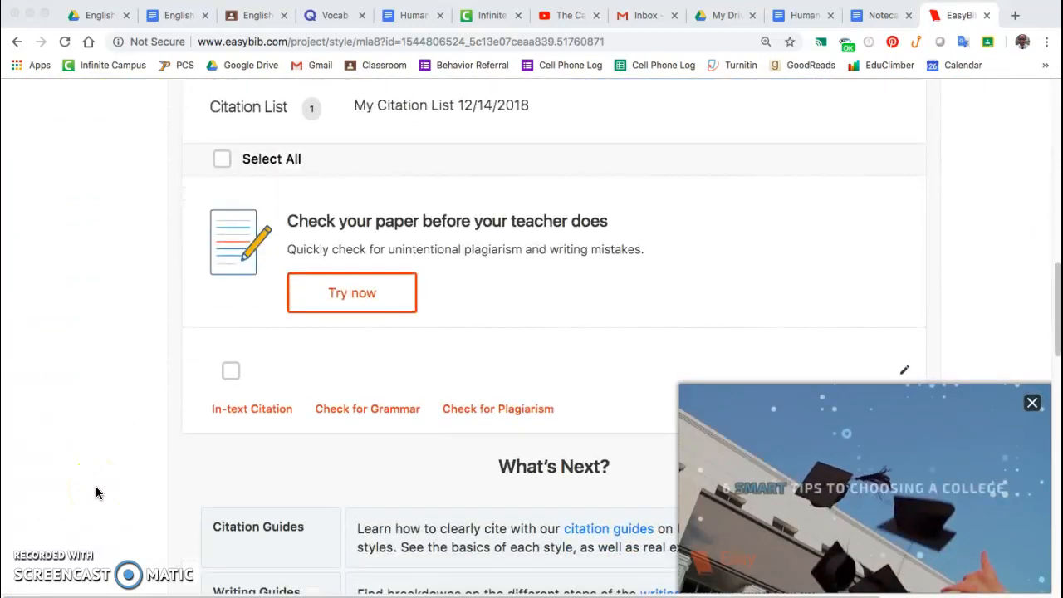
scroll(95, 493, down, 3)
scroll(96, 493, up, 5)
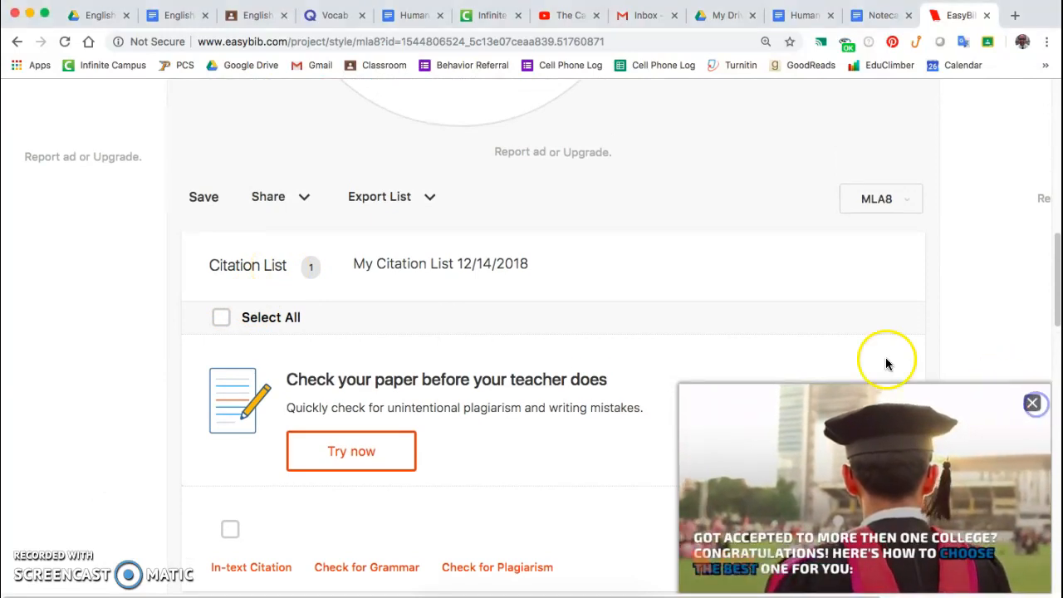
click(1032, 404)
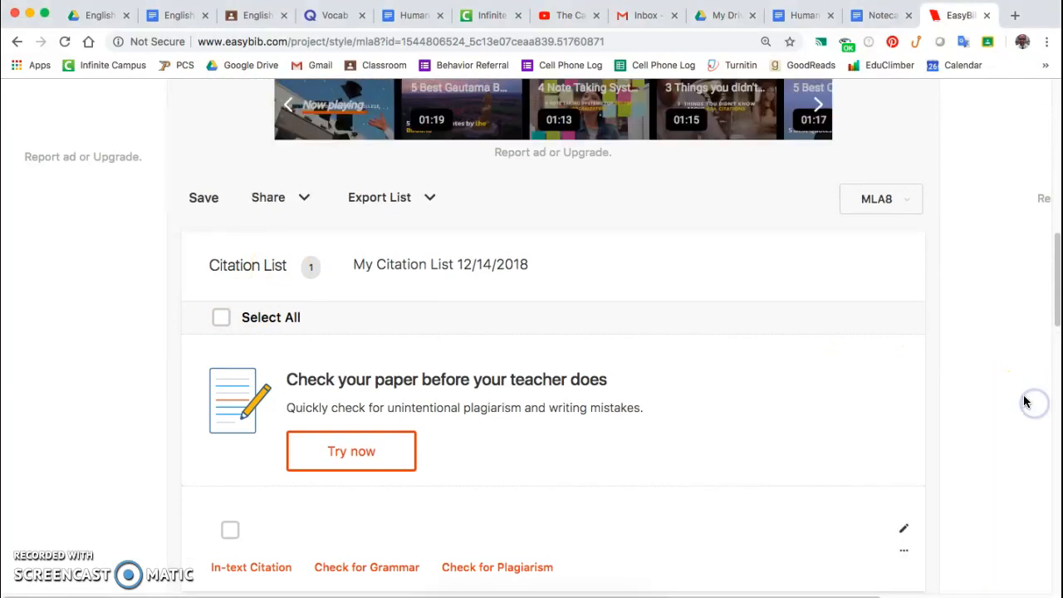
scroll(917, 349, down, 5)
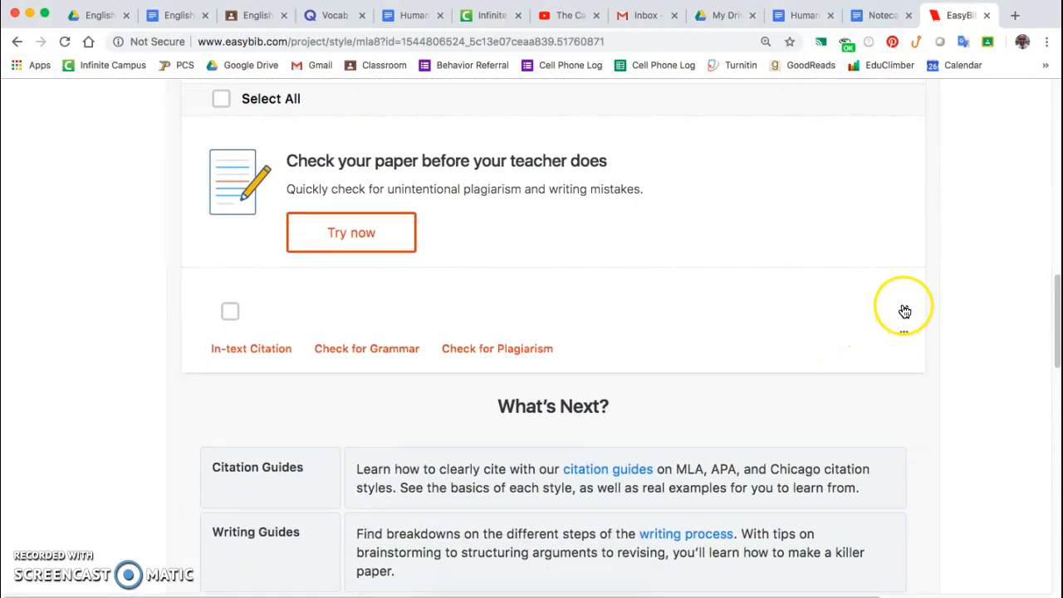
Reopen the blank first citation, listed above the Kristof NYT entry, for editing.
click(904, 311)
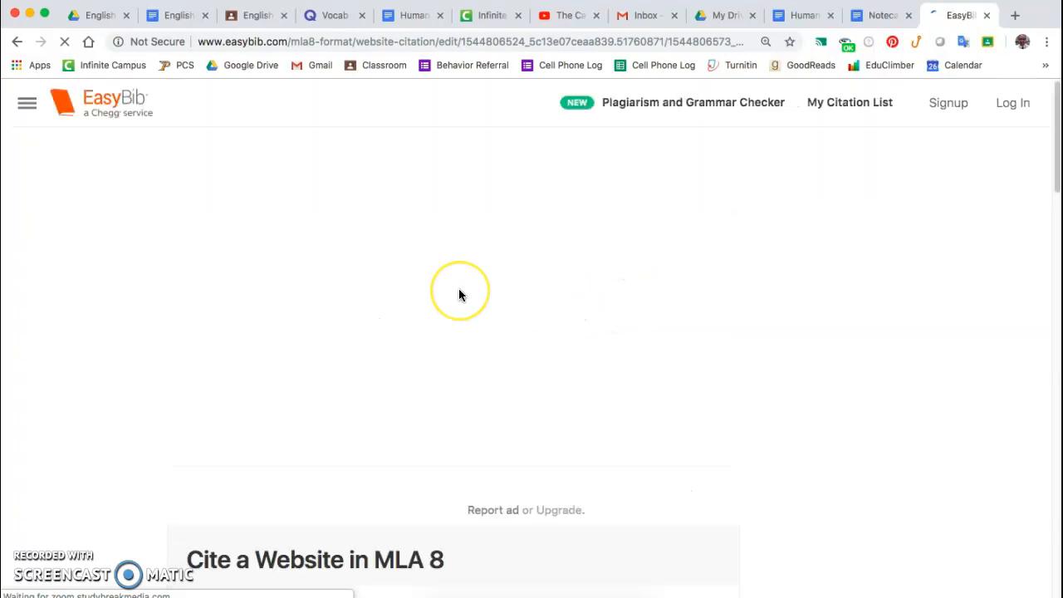
scroll(459, 295, down, 5)
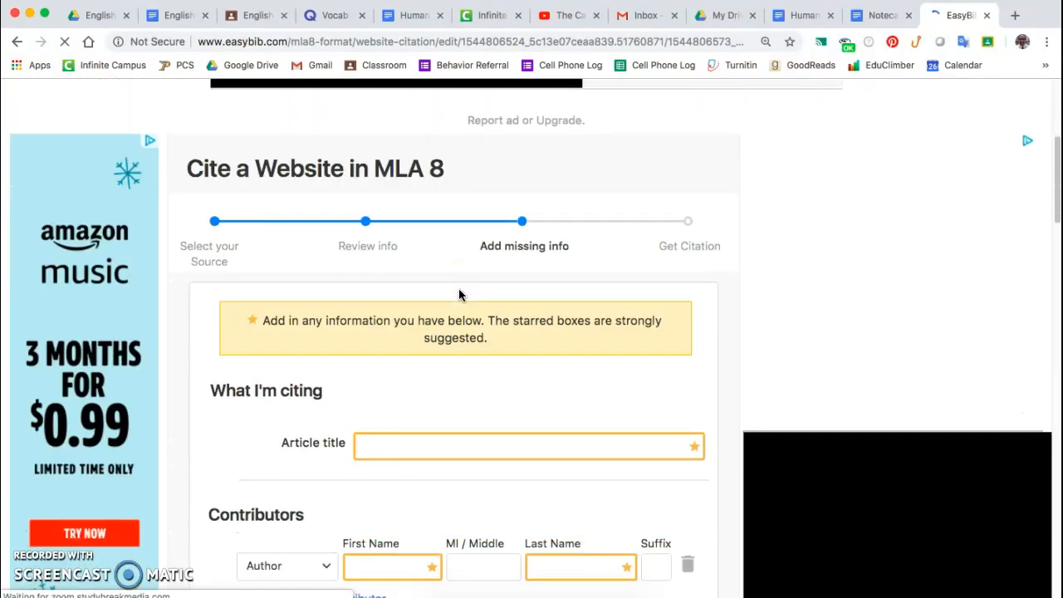
scroll(459, 291, down, 4)
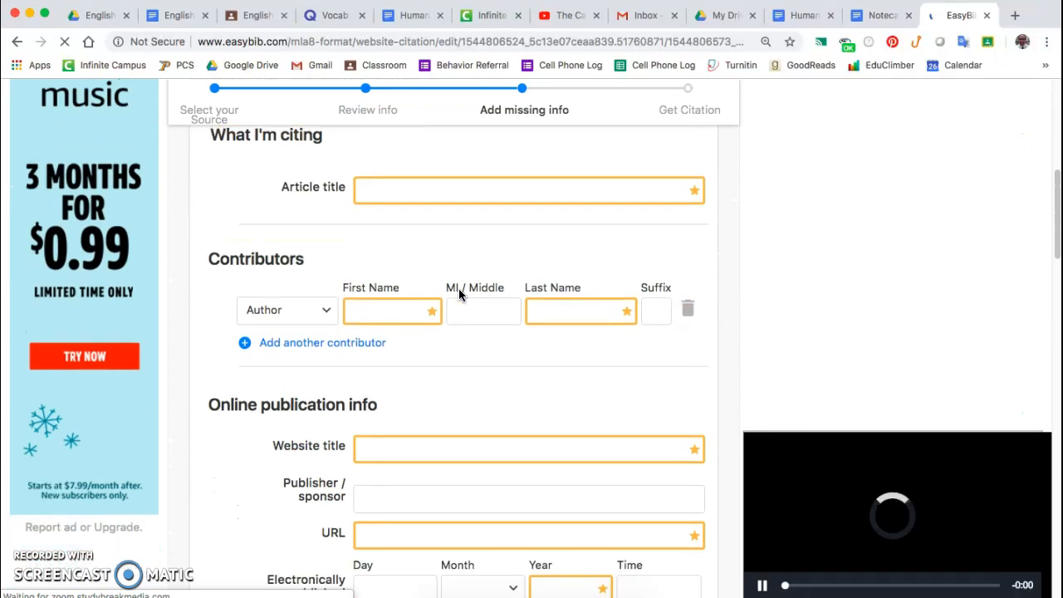
scroll(459, 292, down, 1)
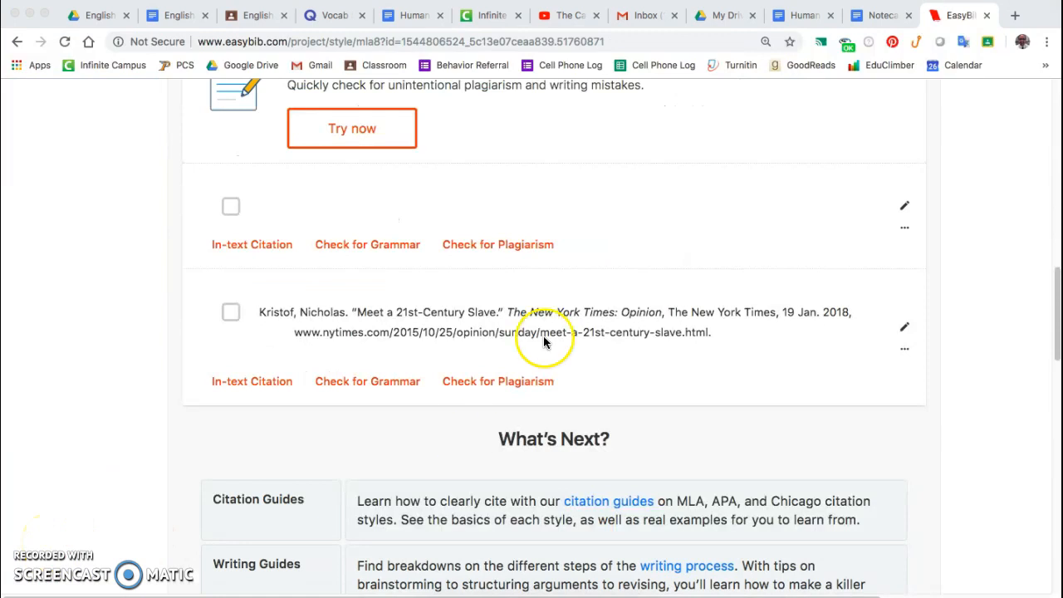
click(905, 207)
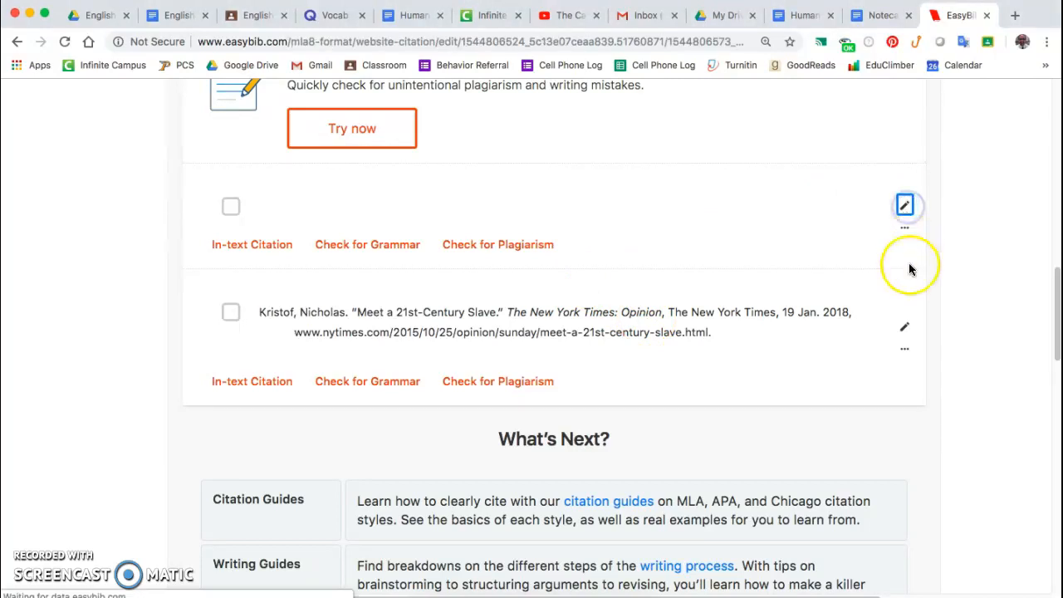